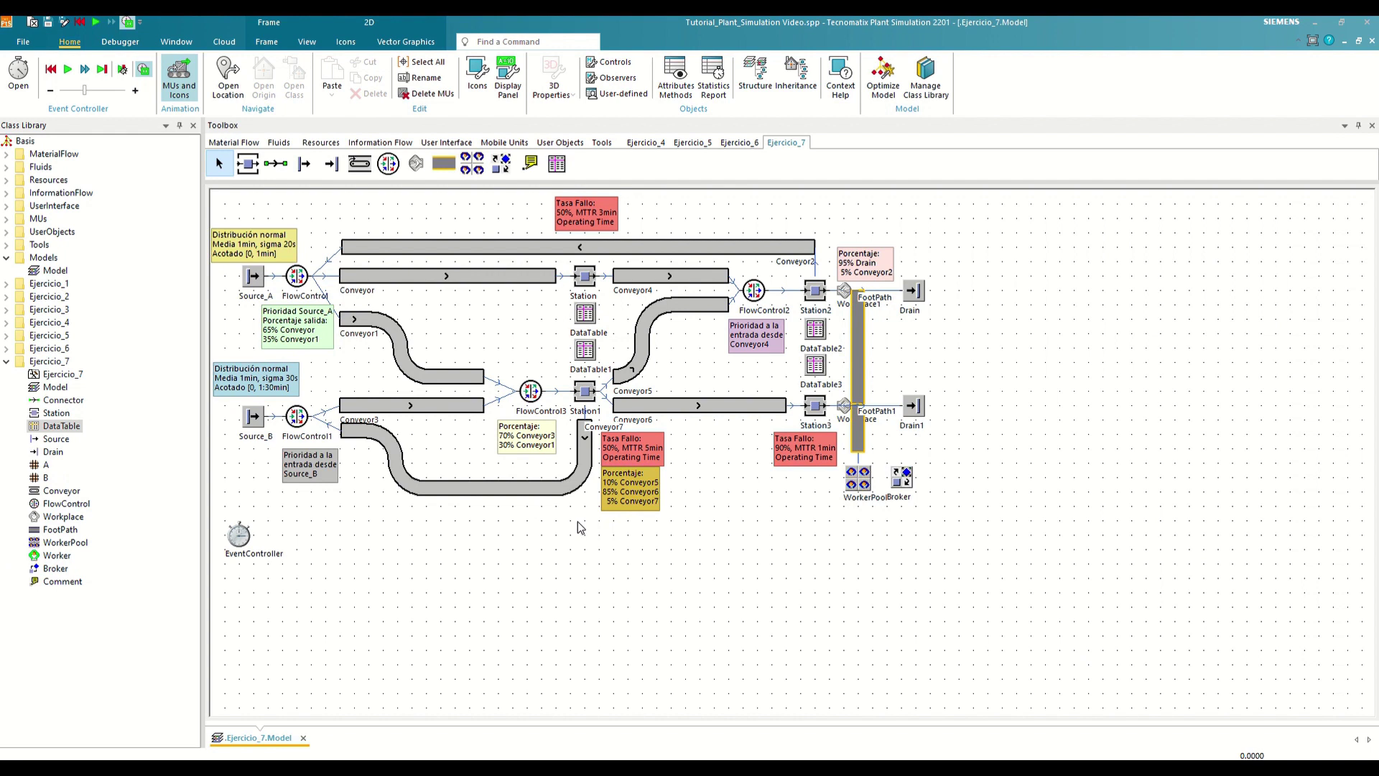
Show the User Interface toolbox objects and check the routing-percentage comment's Display settings without changes
click(432, 144)
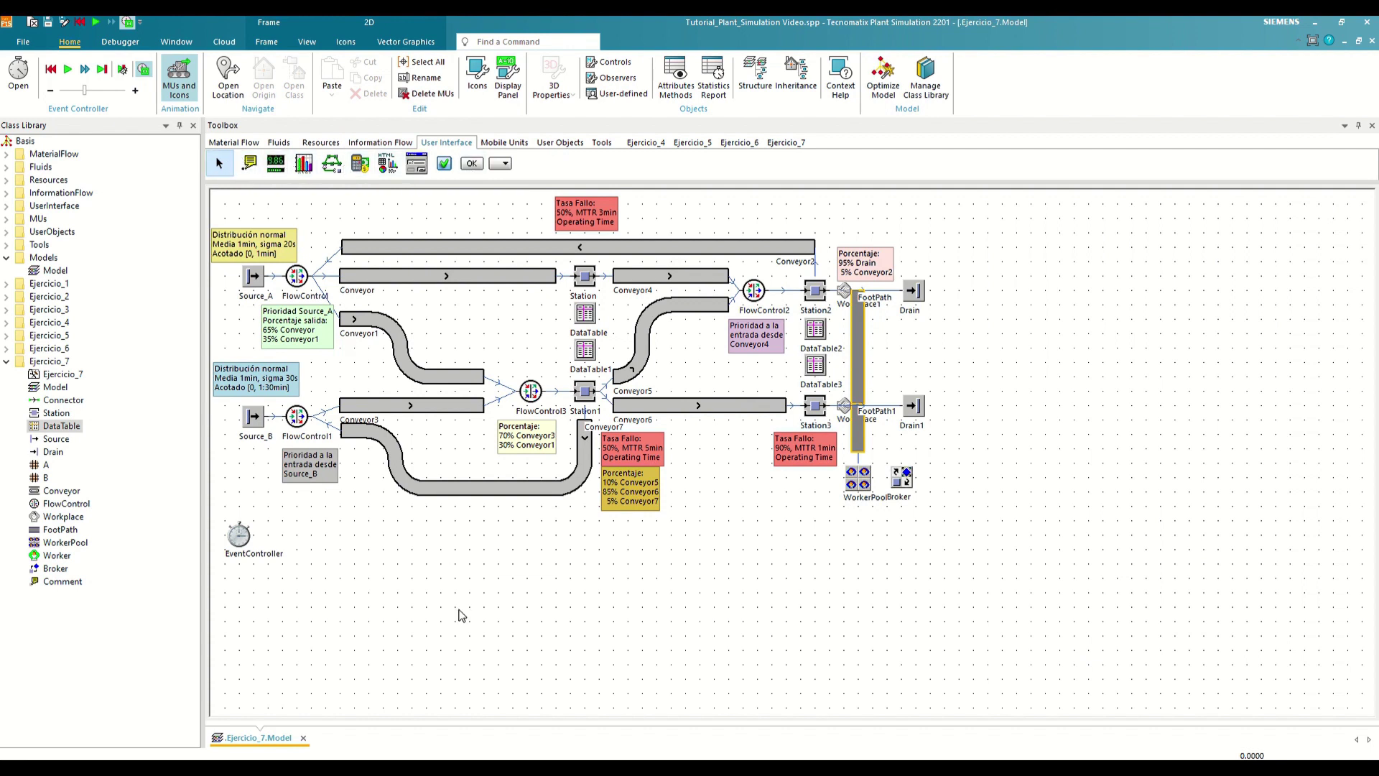
click(599, 533)
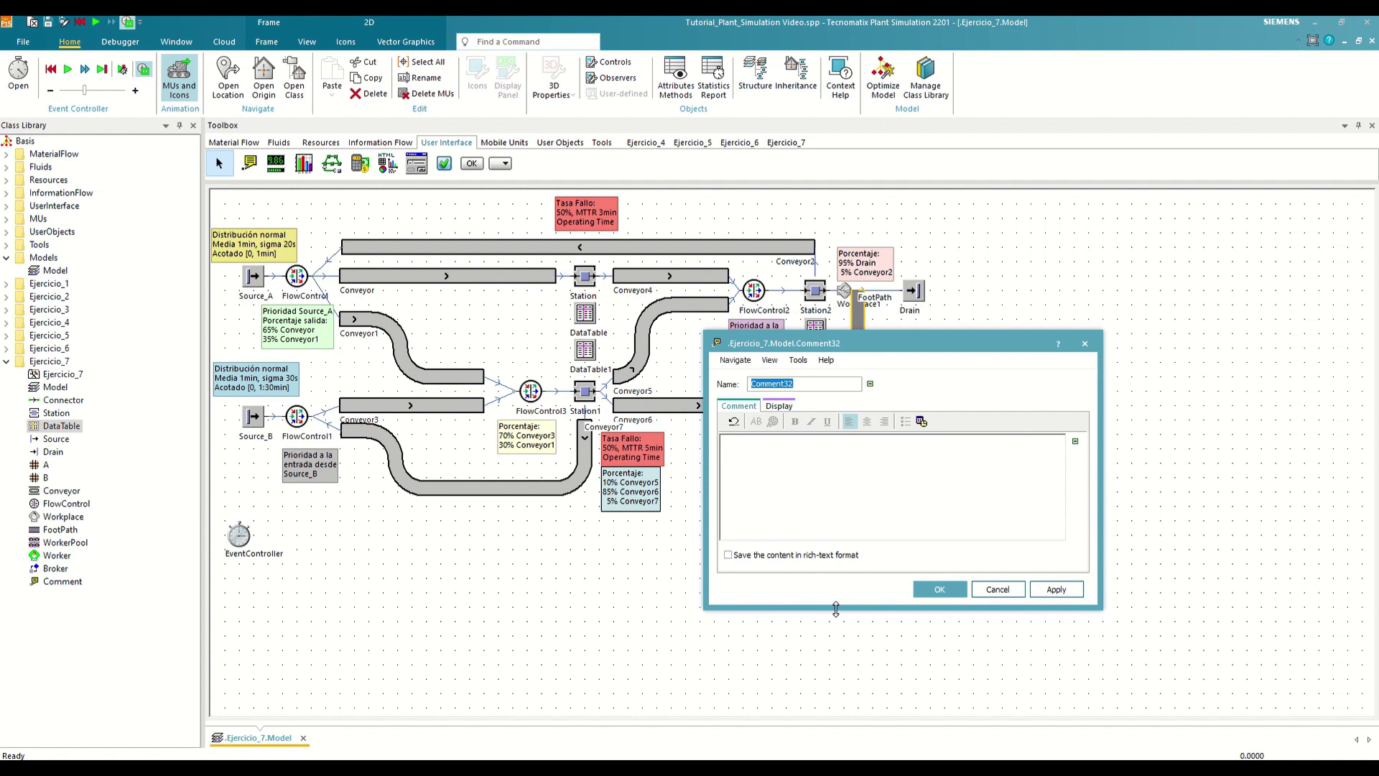
click(779, 406)
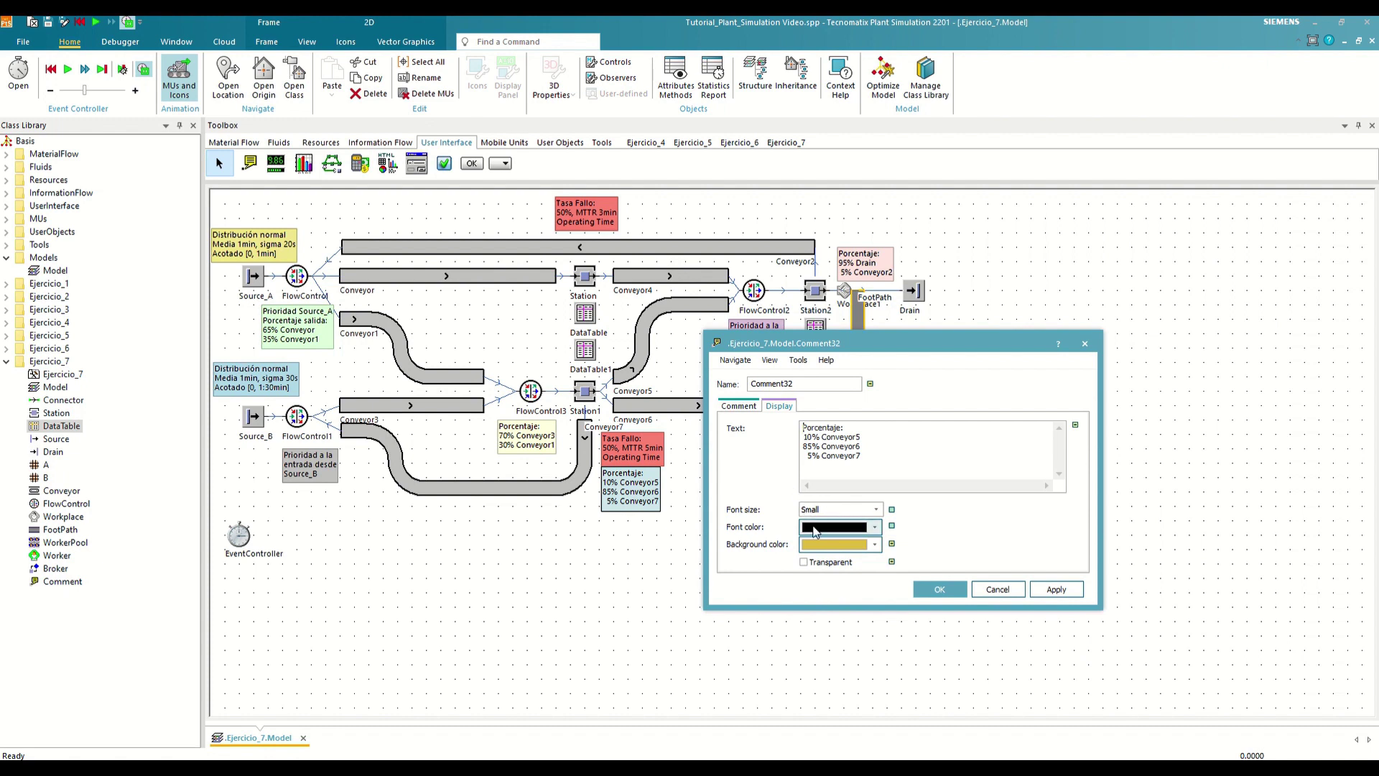
click(939, 589)
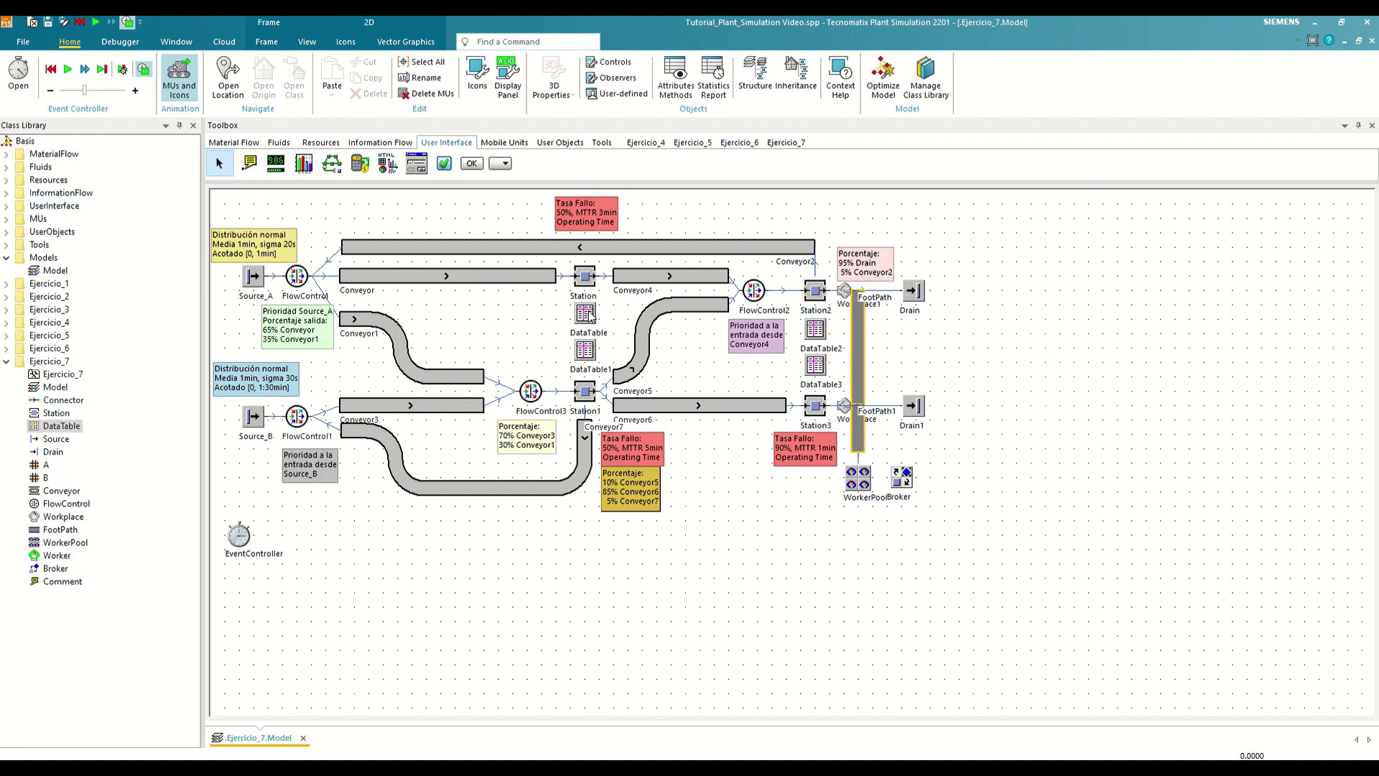
Return to the Ejercicio_7 object set, then place a new data table and open it
mouse_move(591, 318)
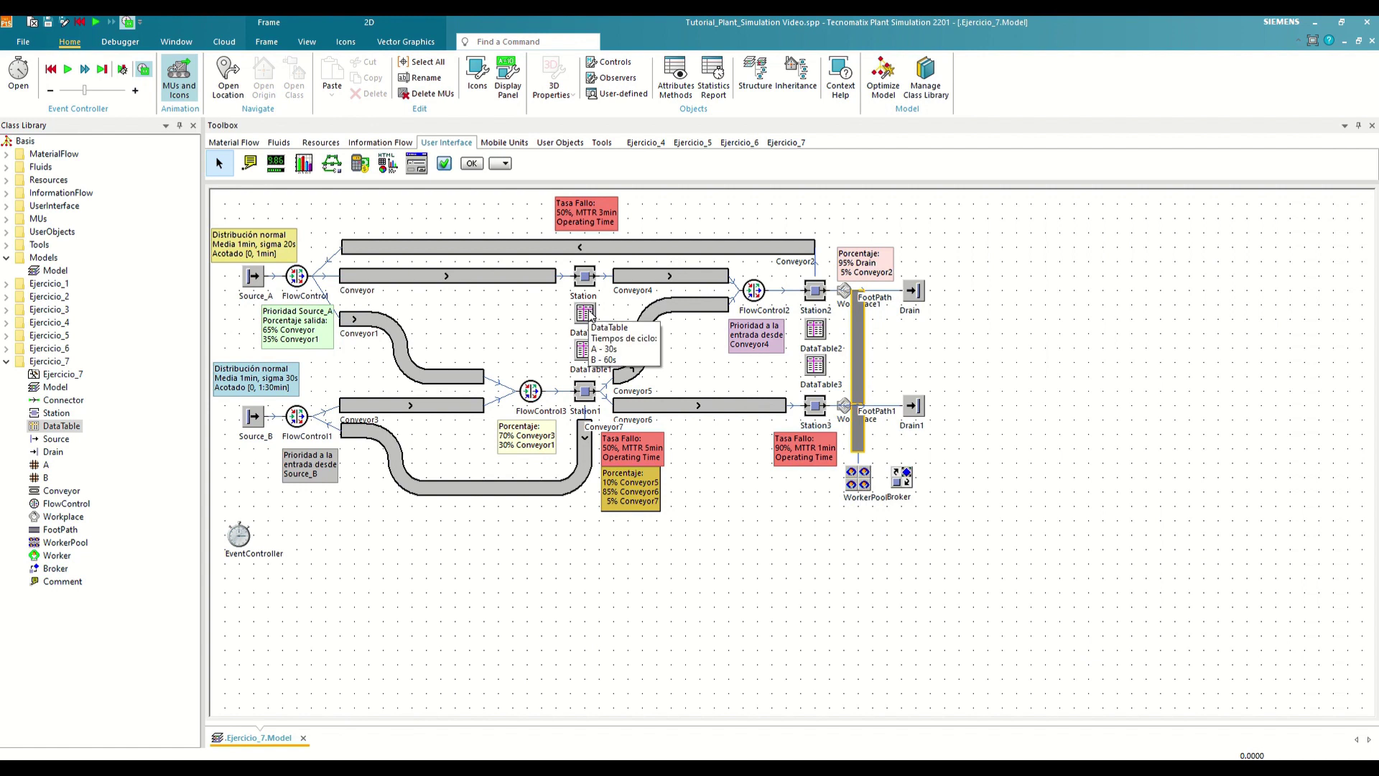
mouse_move(589, 363)
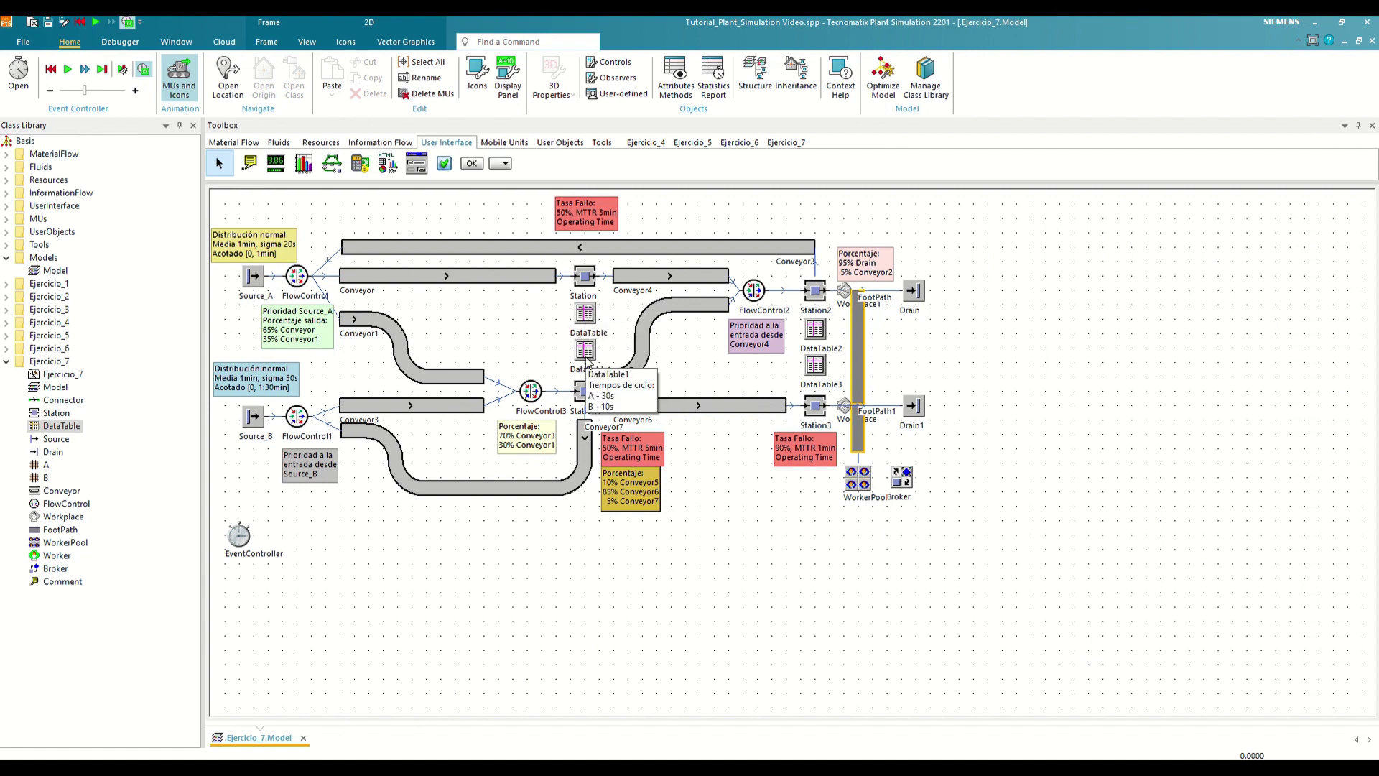
mouse_move(822, 332)
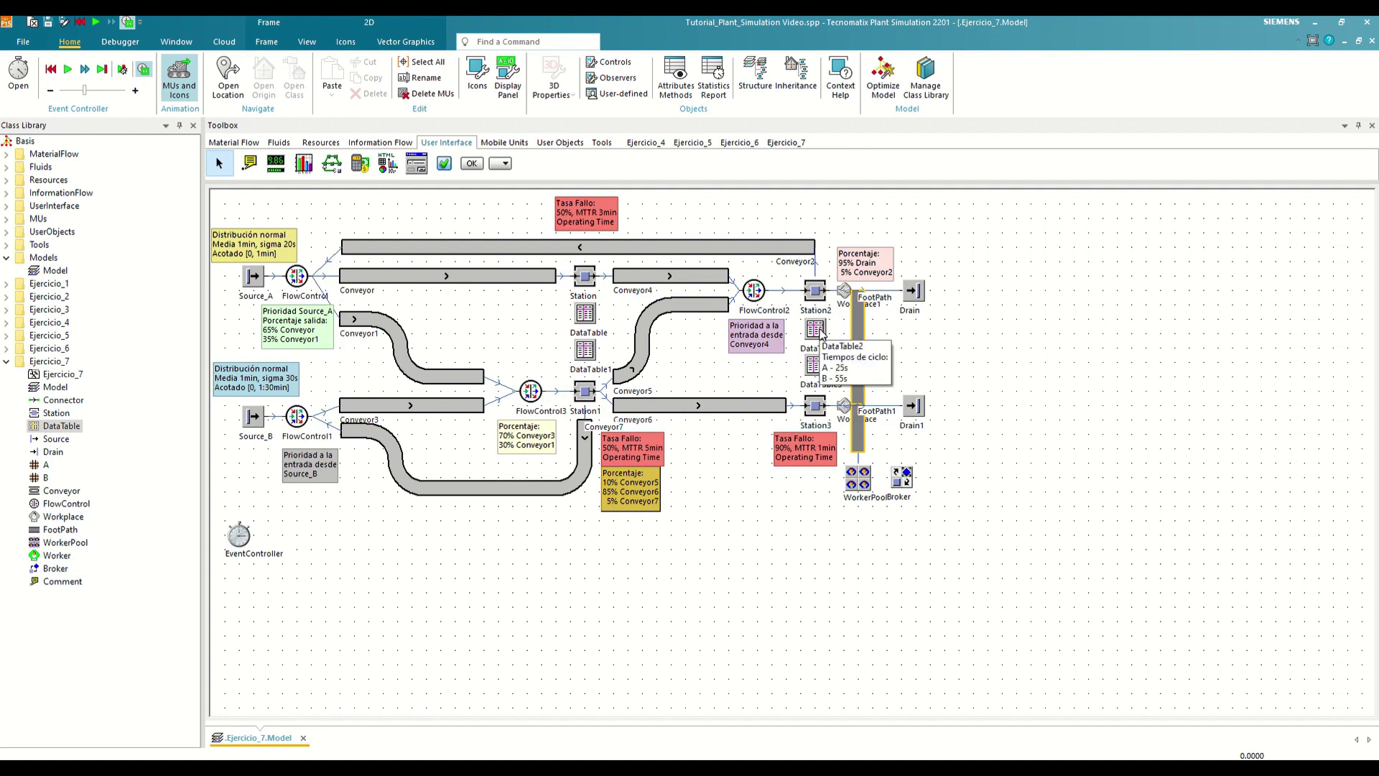
mouse_move(812, 370)
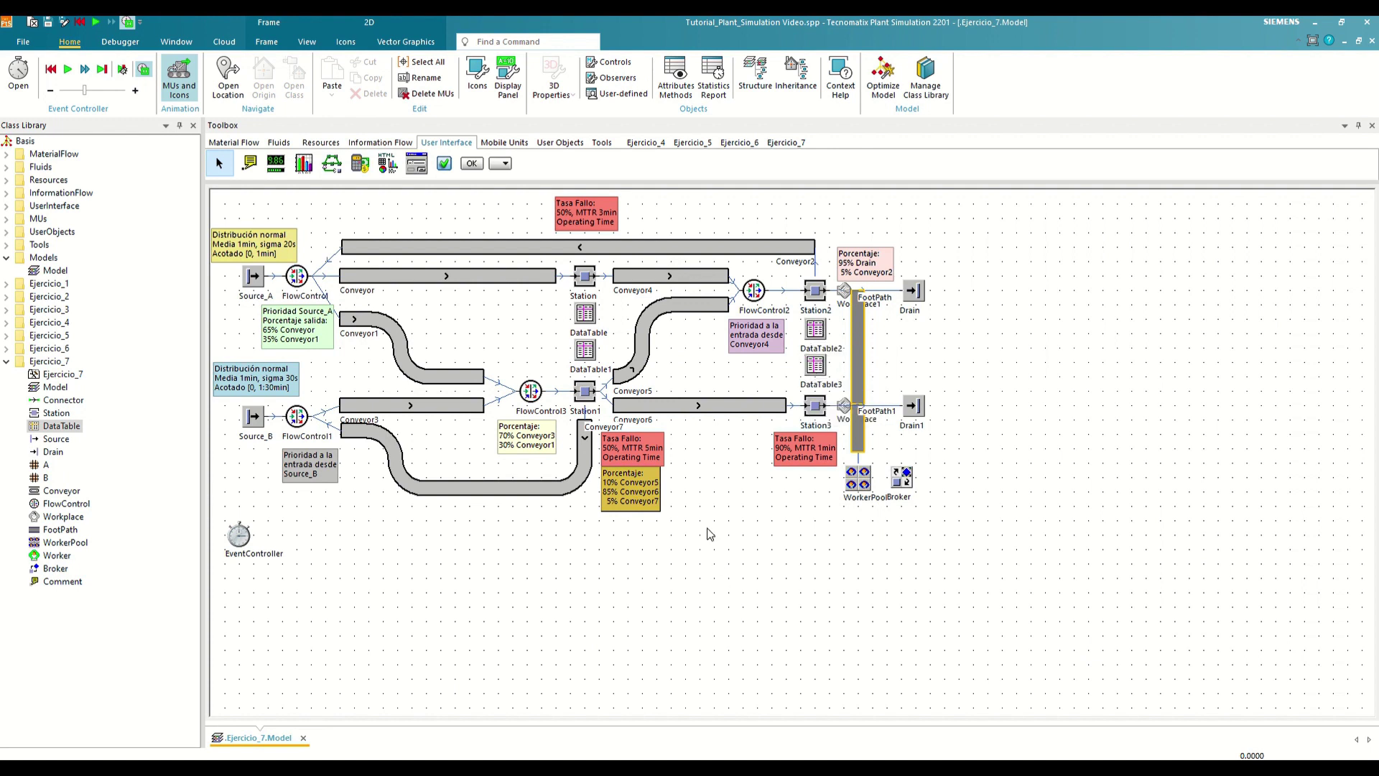
click(785, 142)
click(1053, 349)
double_click(1046, 337)
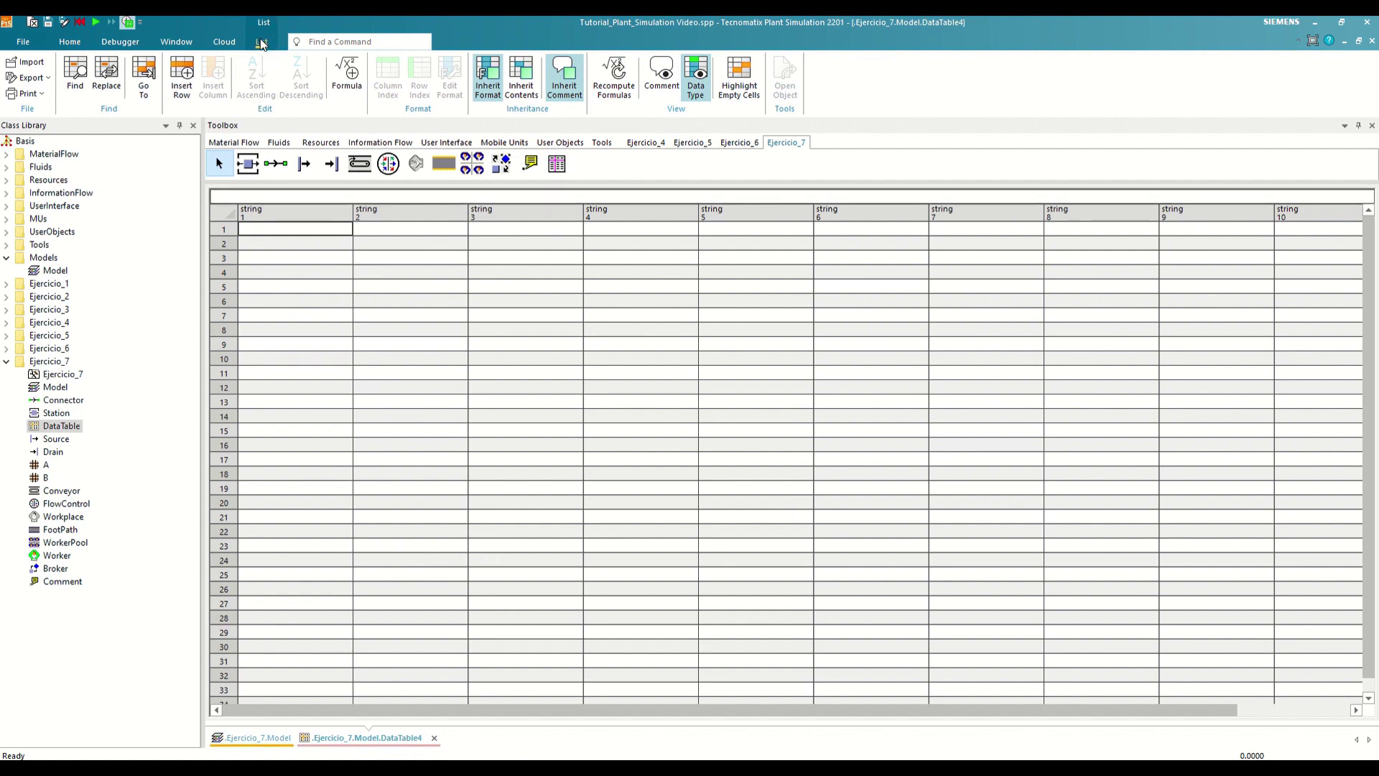
Type 'sfskfskljfhs' as DataTable4's comment, close it, and delete DataTable4
click(661, 76)
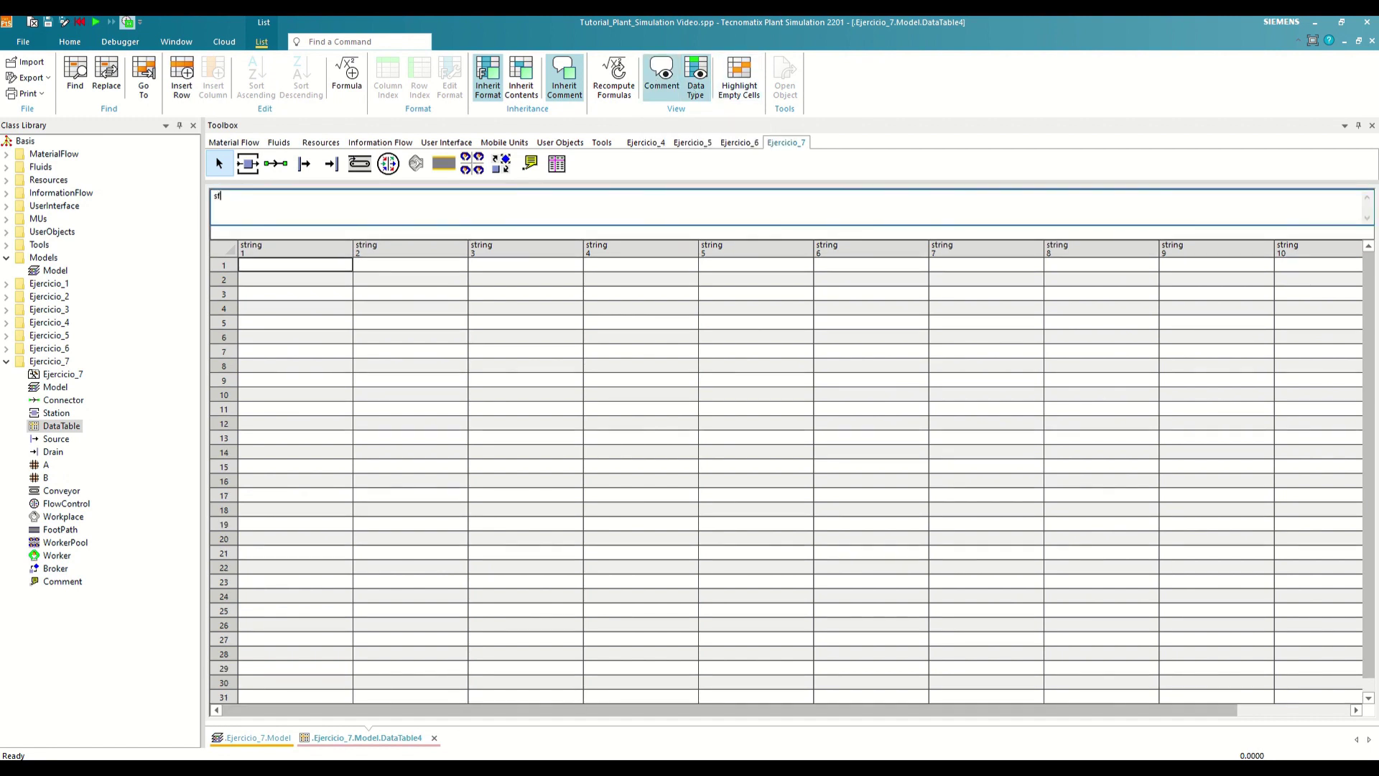
text(sfskfskljfhs)
click(434, 738)
click(1047, 333)
key(Delete)
key(Return)
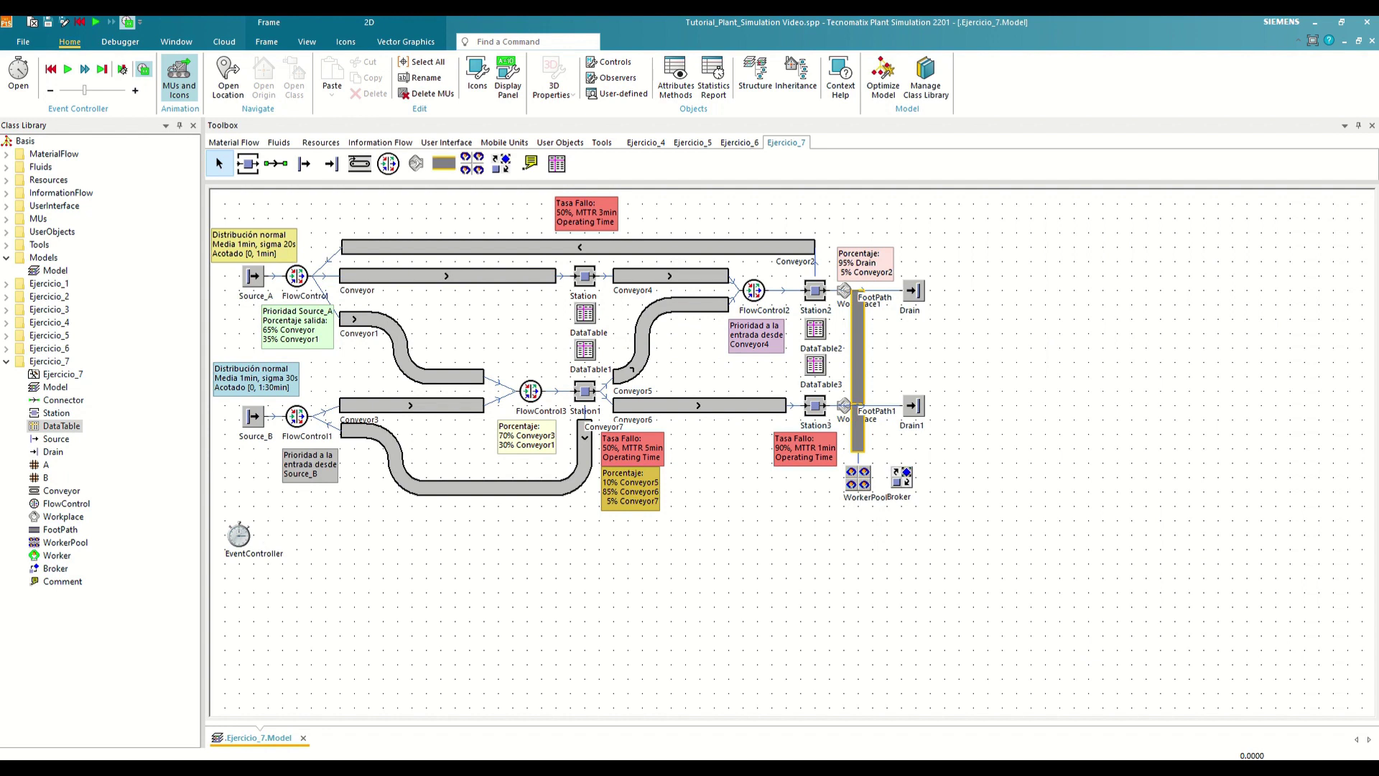
Start the Ejercicio_7 simulation from the canvas mini toolbar
right_click(320, 557)
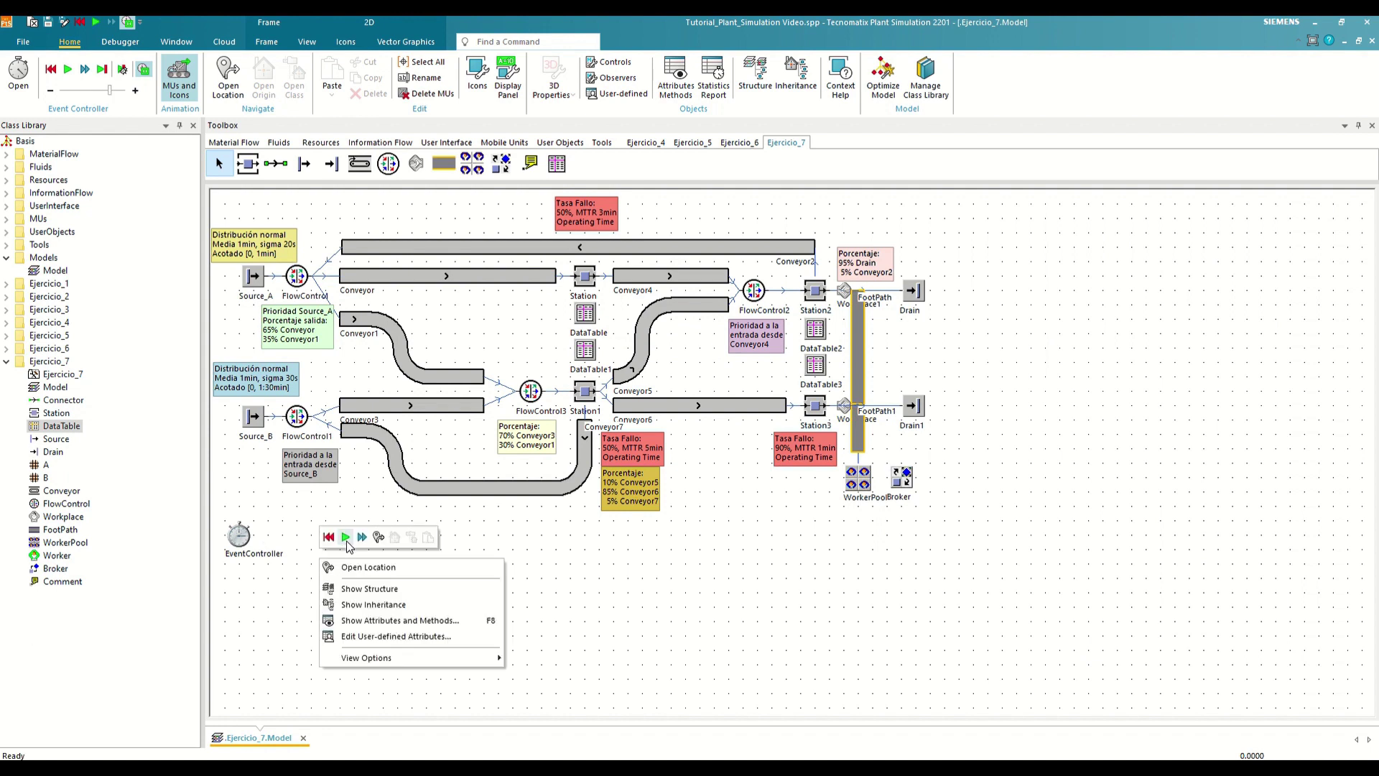
click(350, 544)
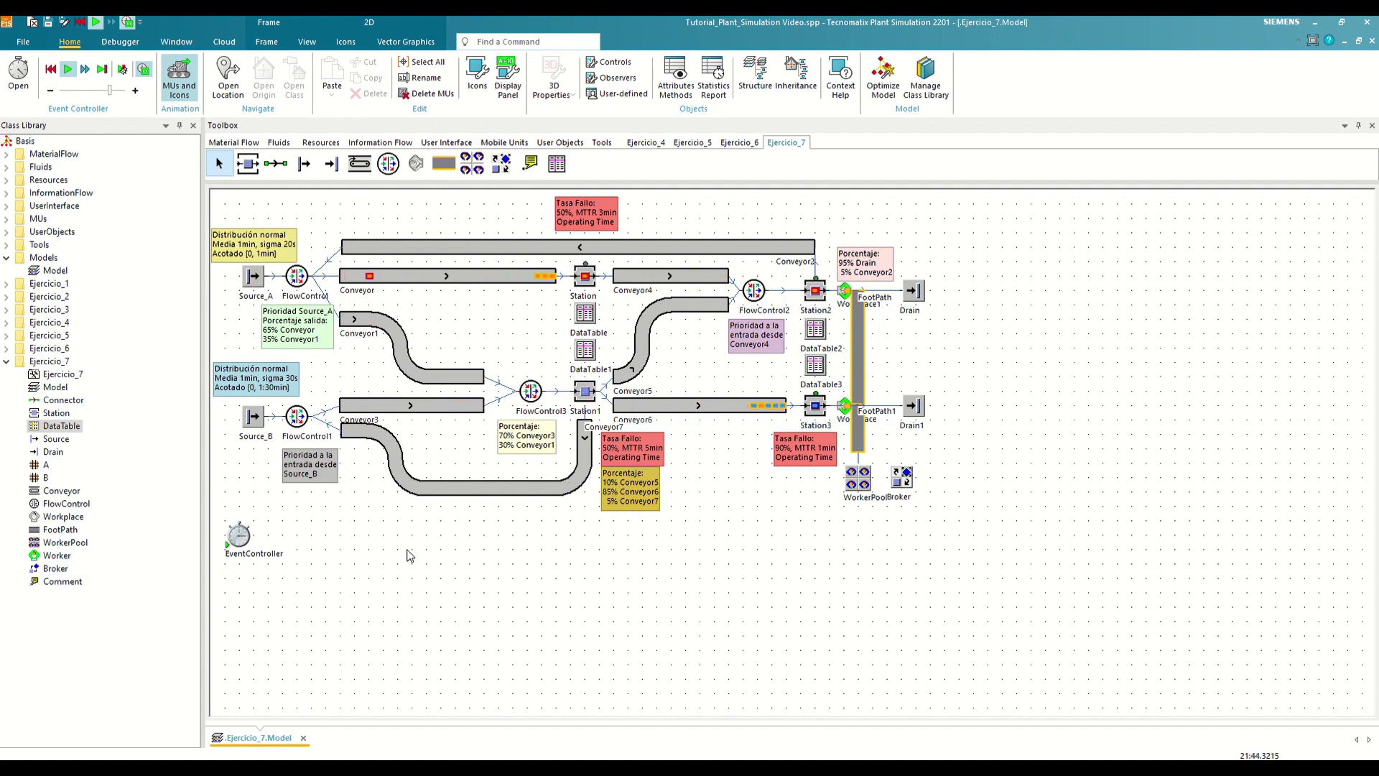
double_click(925, 293)
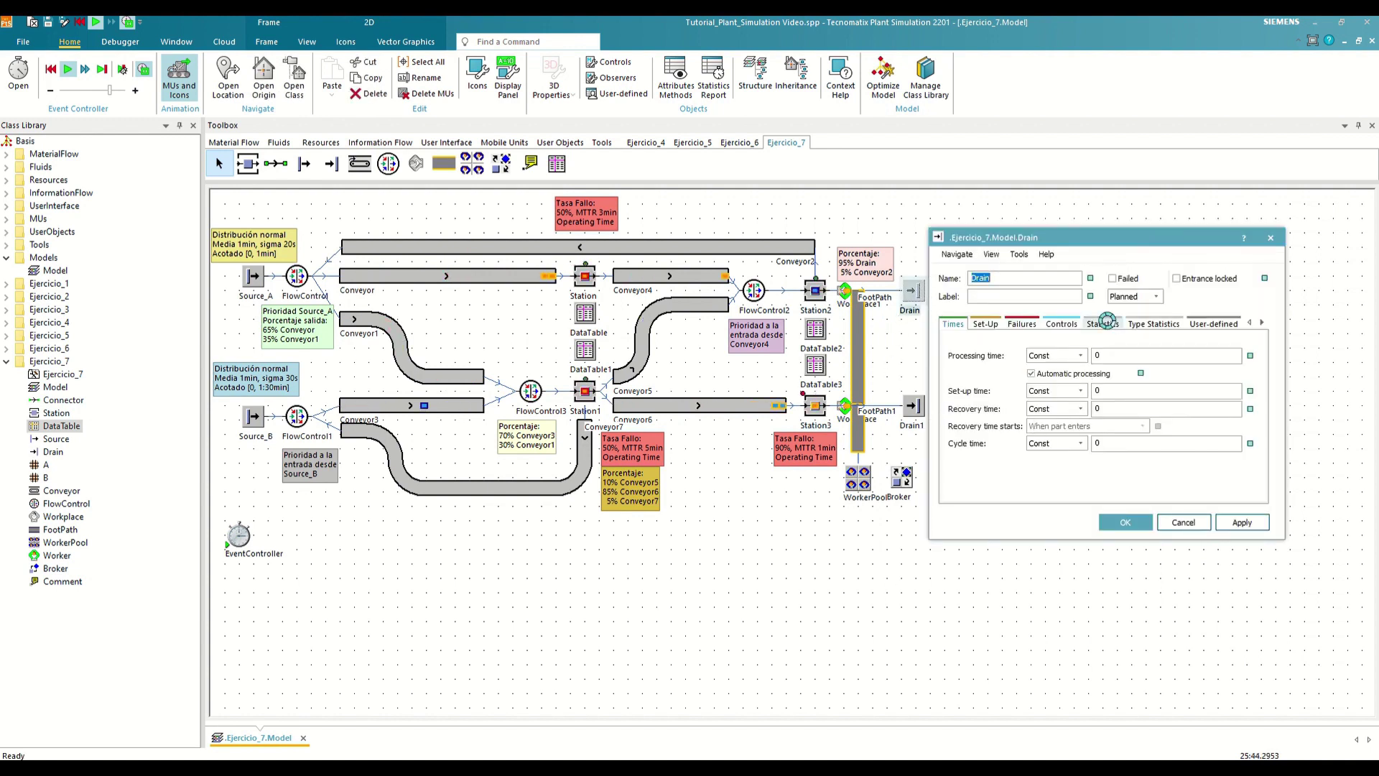
click(1107, 321)
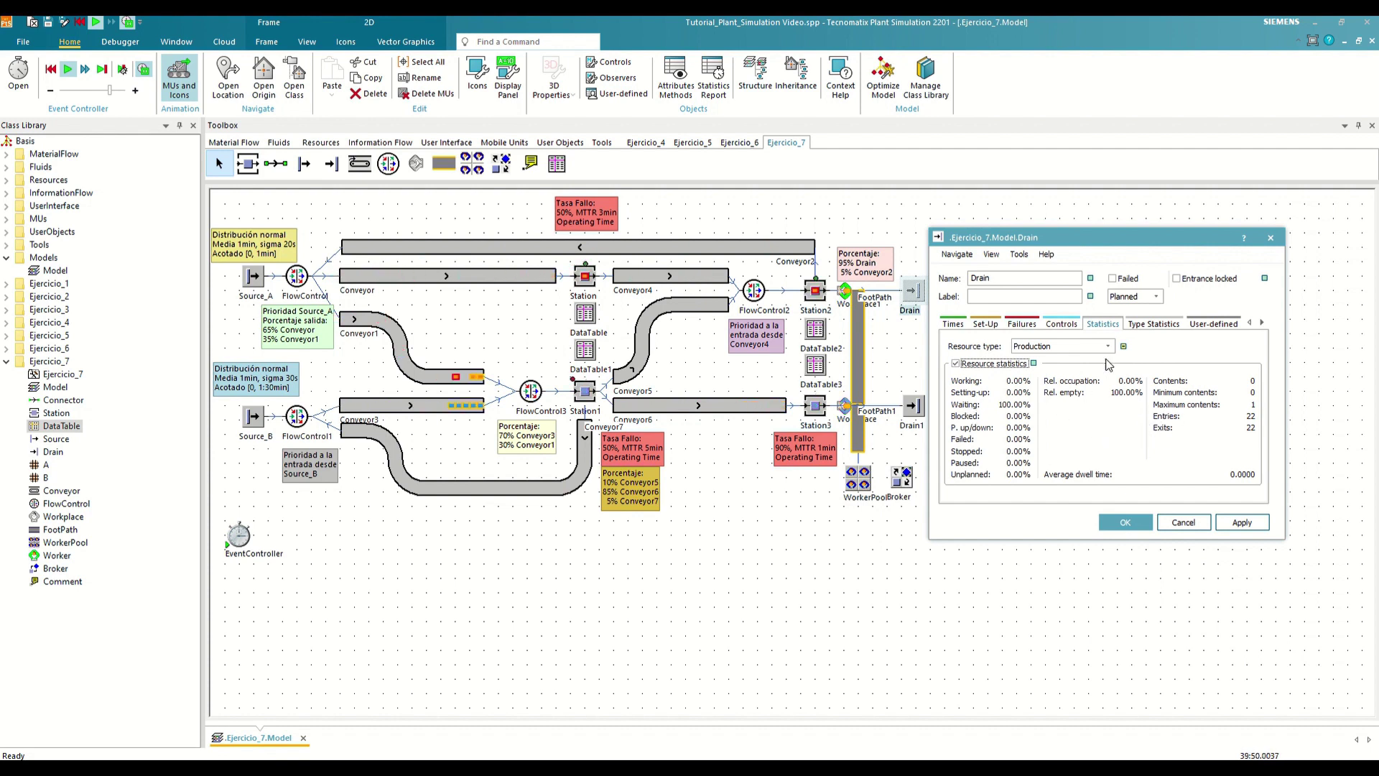
click(1154, 327)
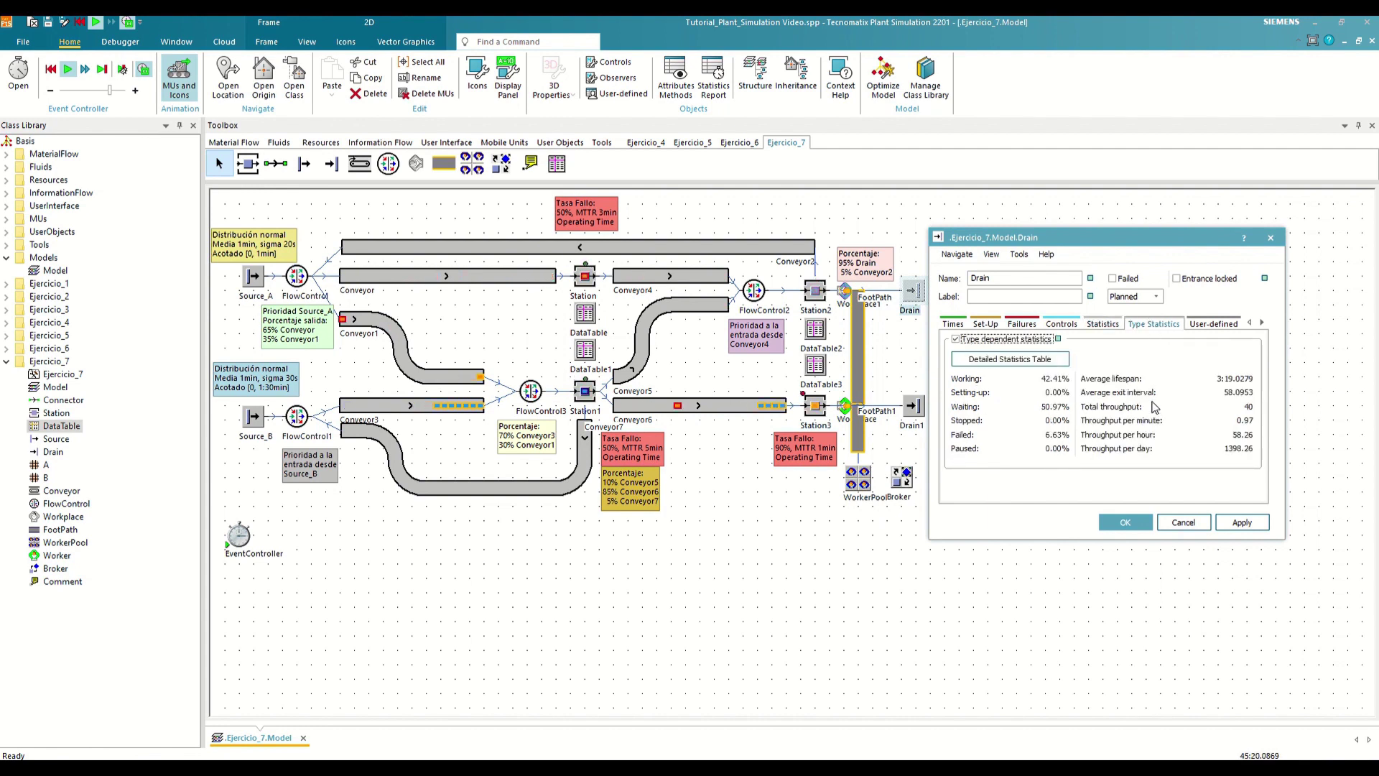
click(1037, 362)
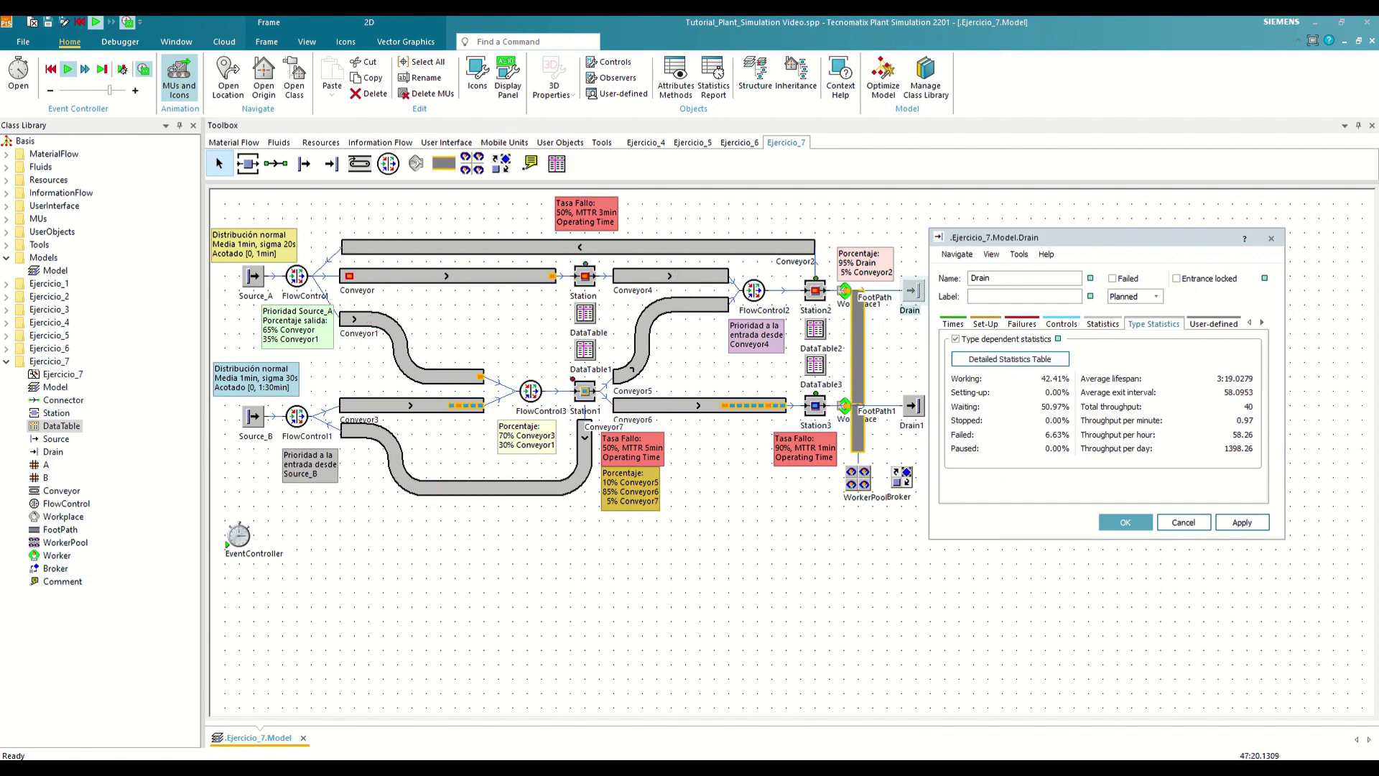
drag(635, 299, 586, 229)
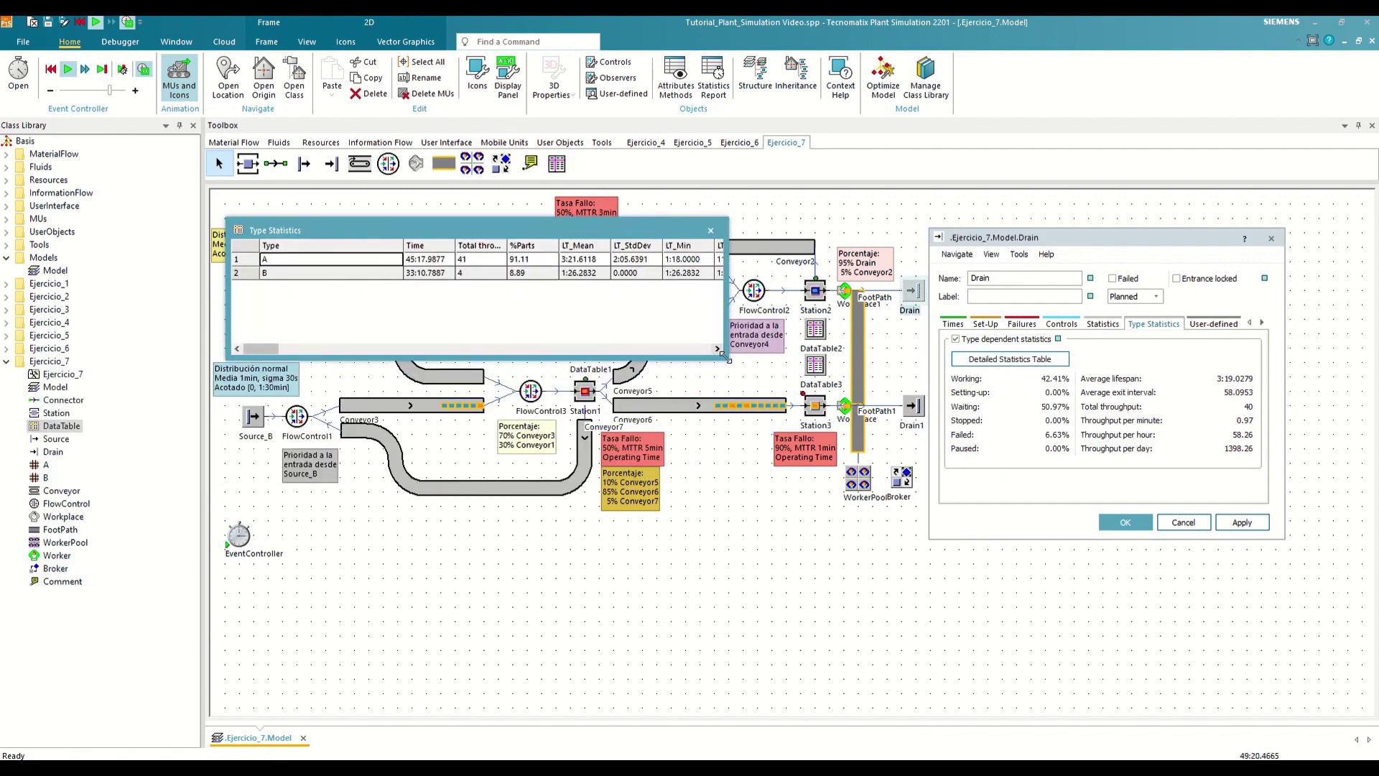
drag(725, 354, 1315, 303)
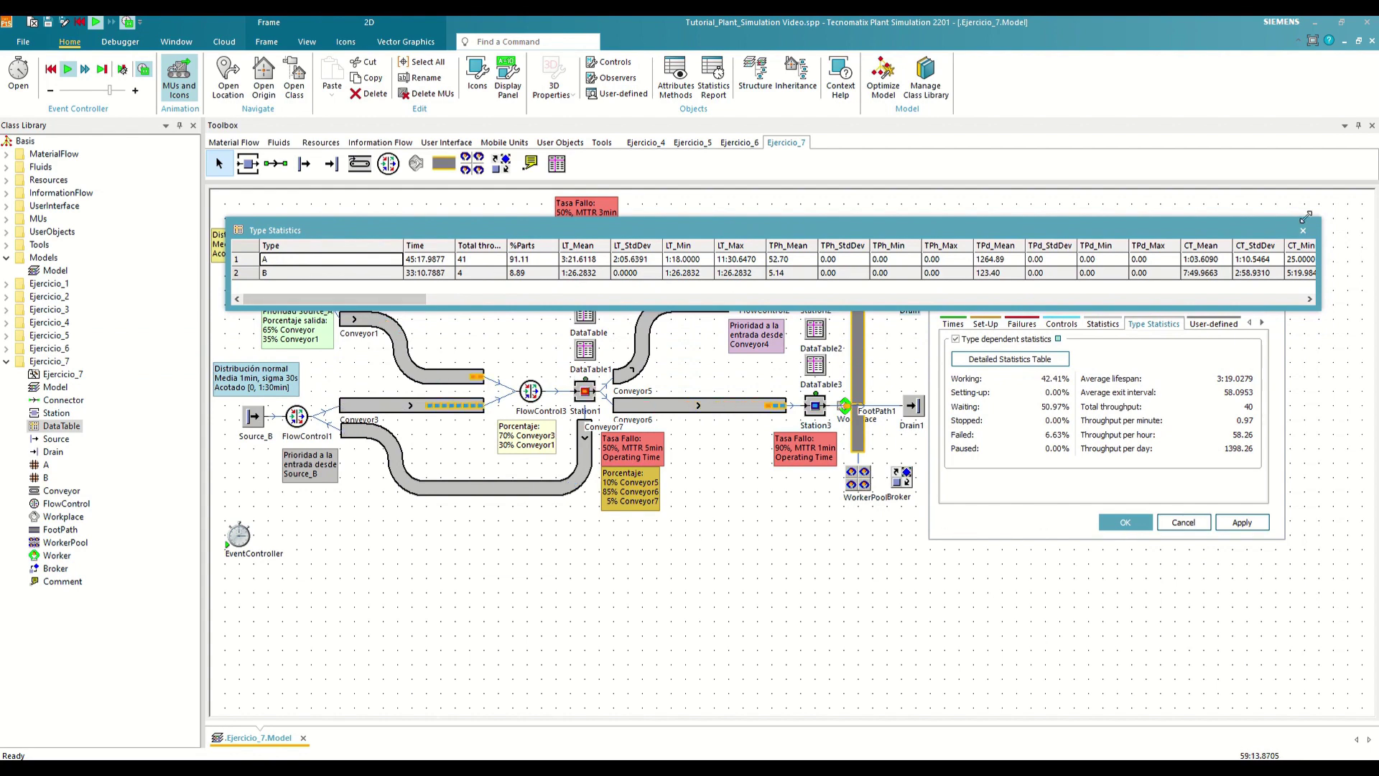
click(1304, 230)
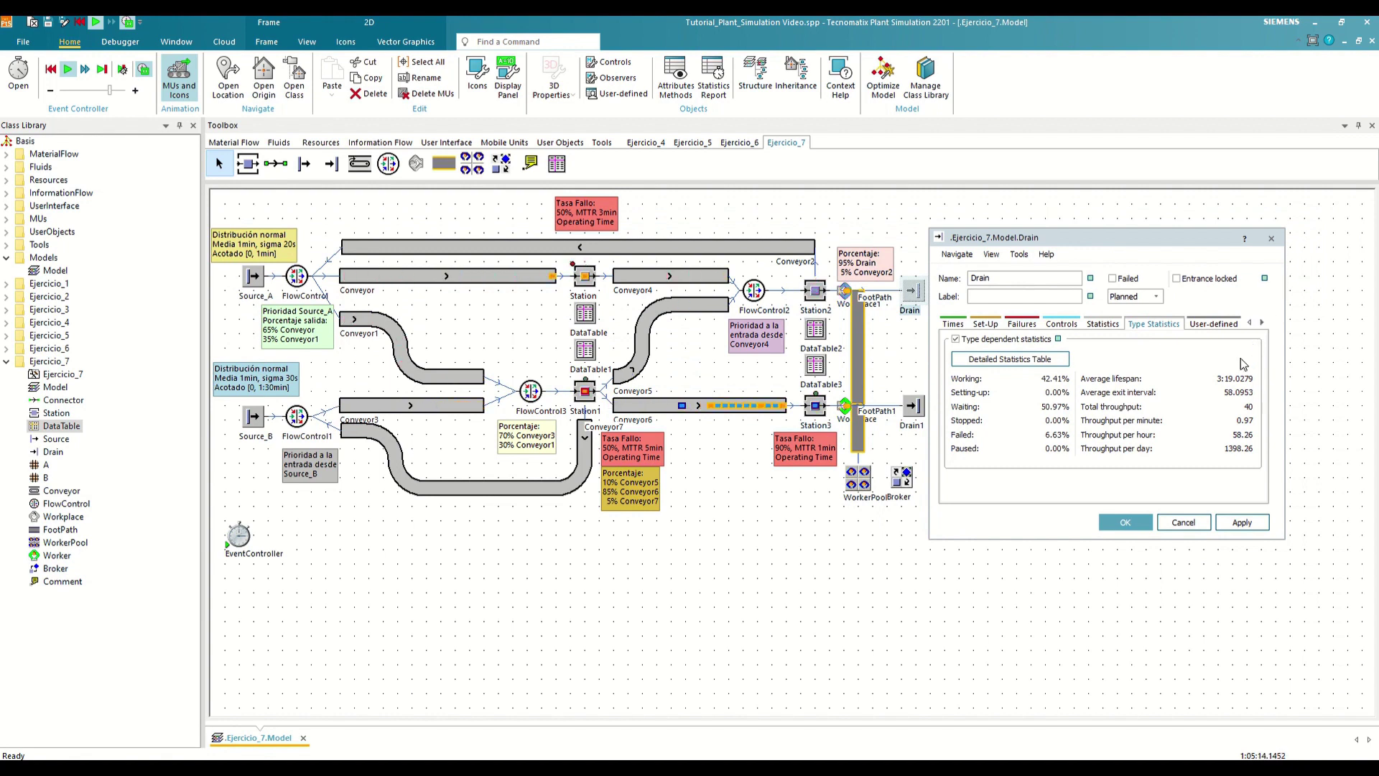
click(1272, 238)
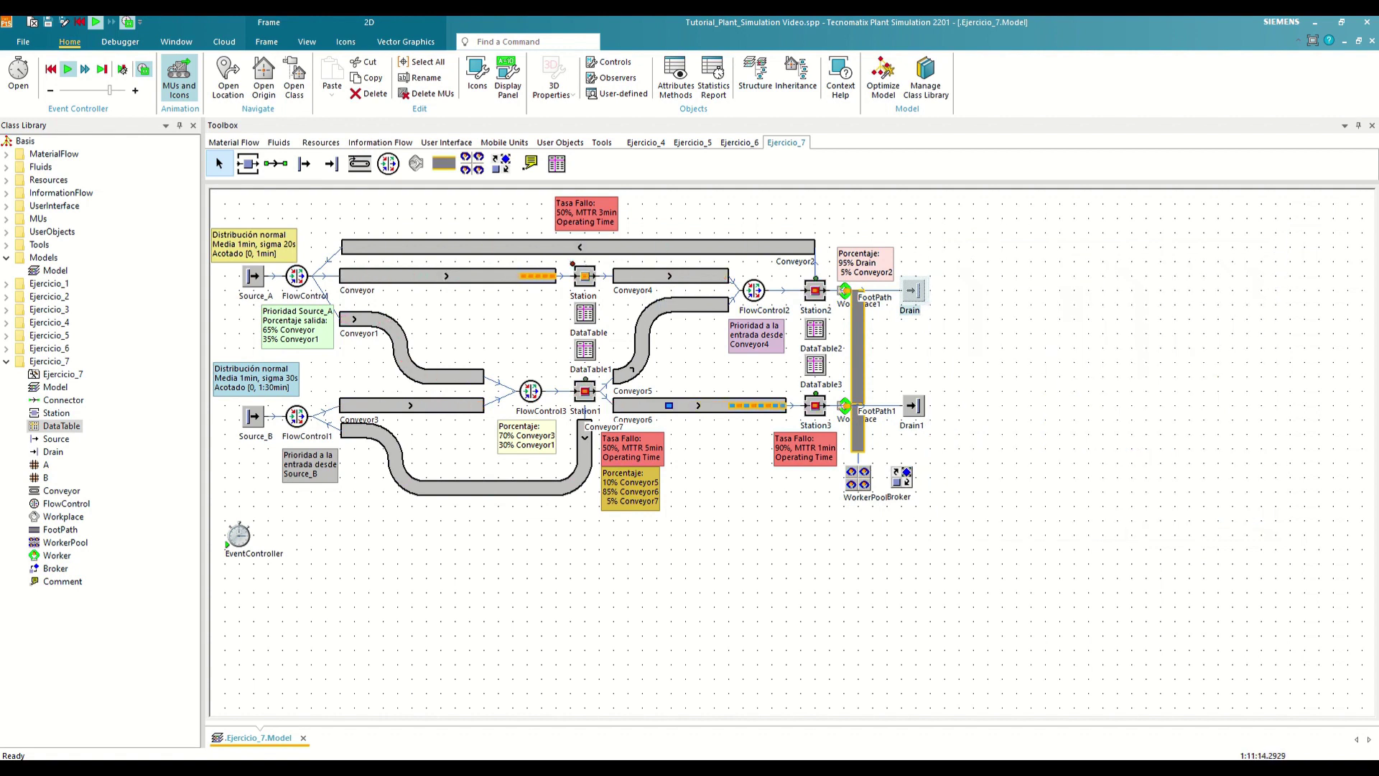
Look up the help for Drain's StatBlockingDelta attribute from its attribute list
double_click(917, 300)
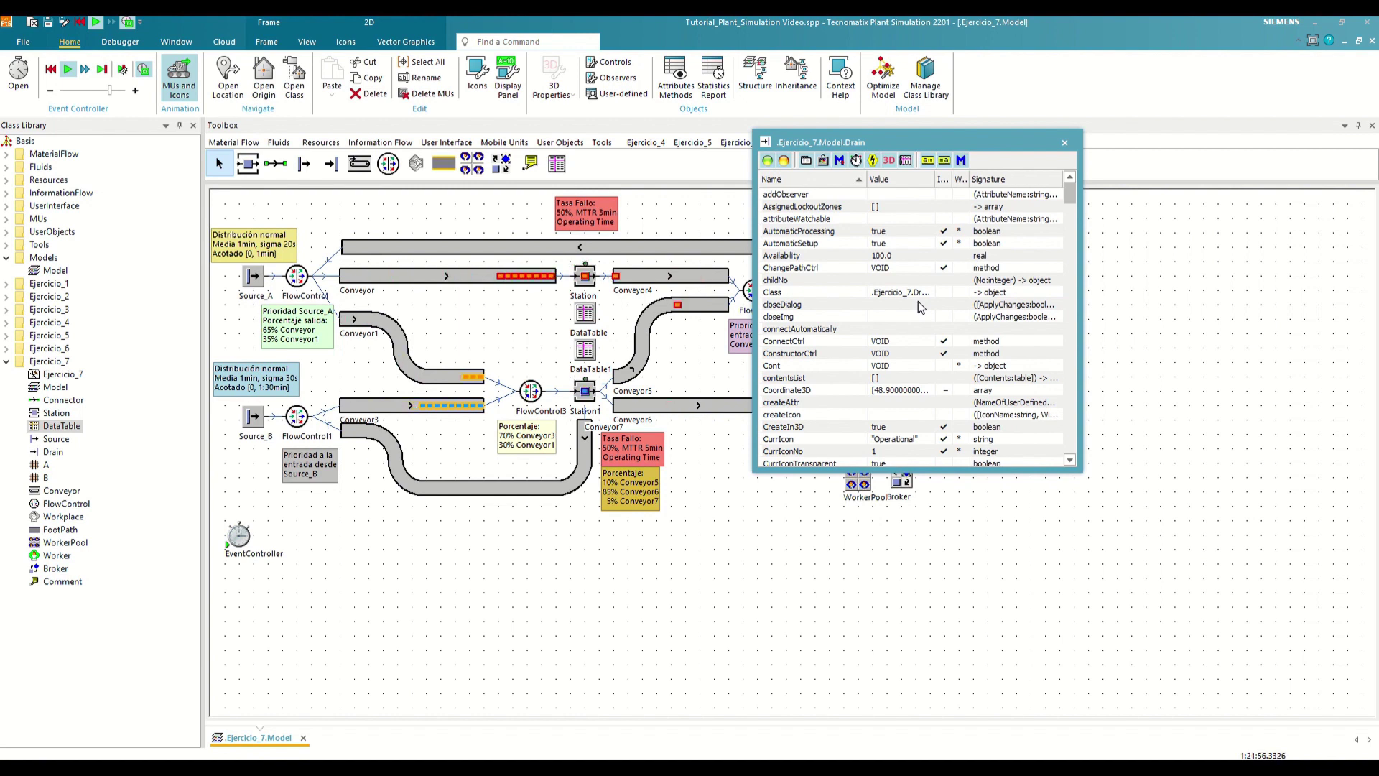
text(startt)
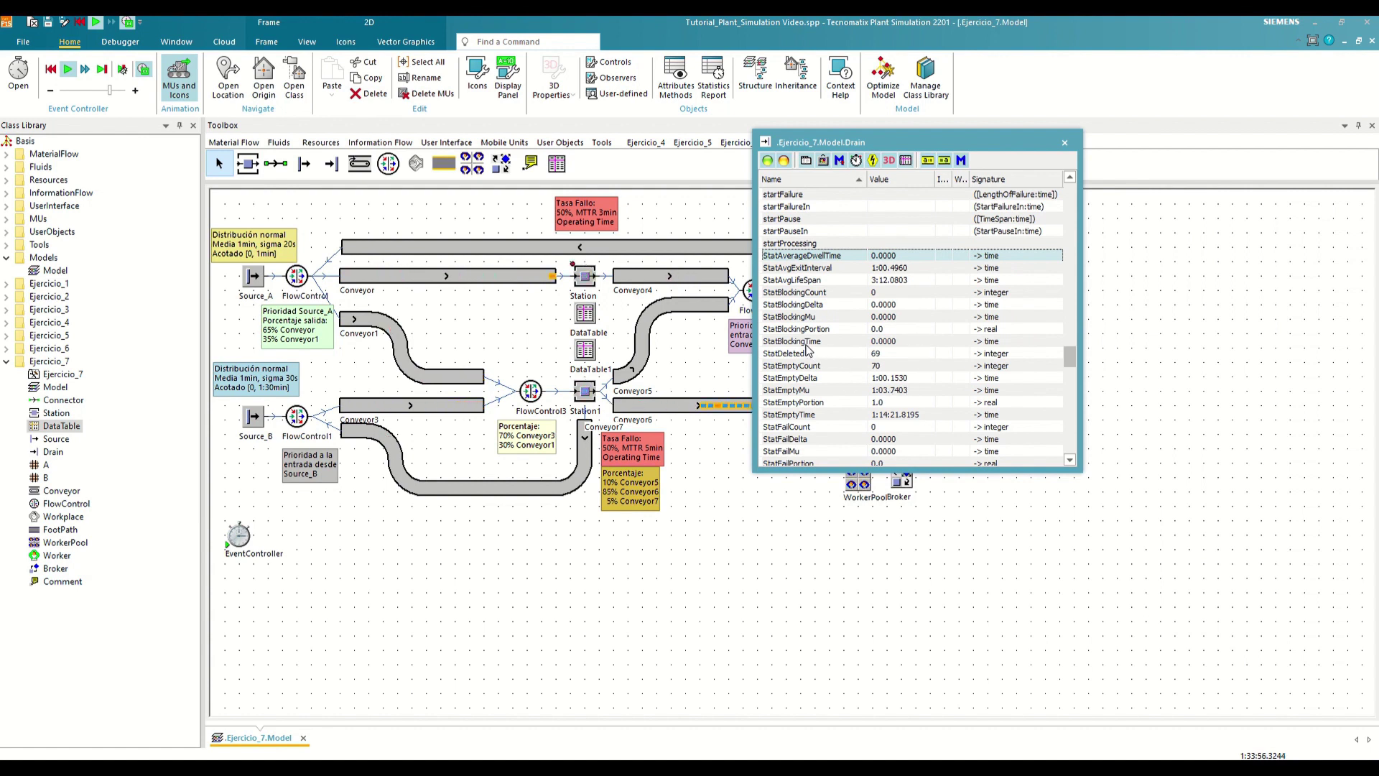
click(803, 307)
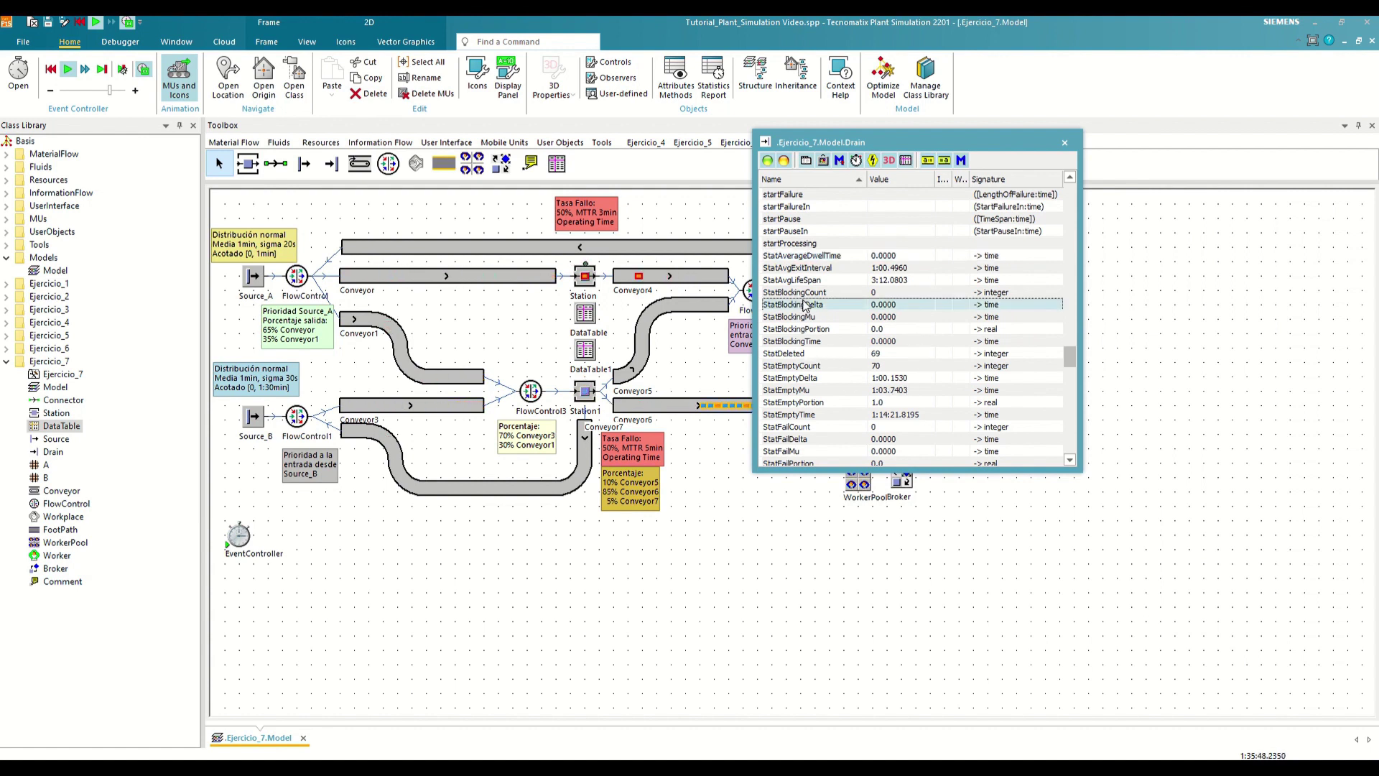
key(F1)
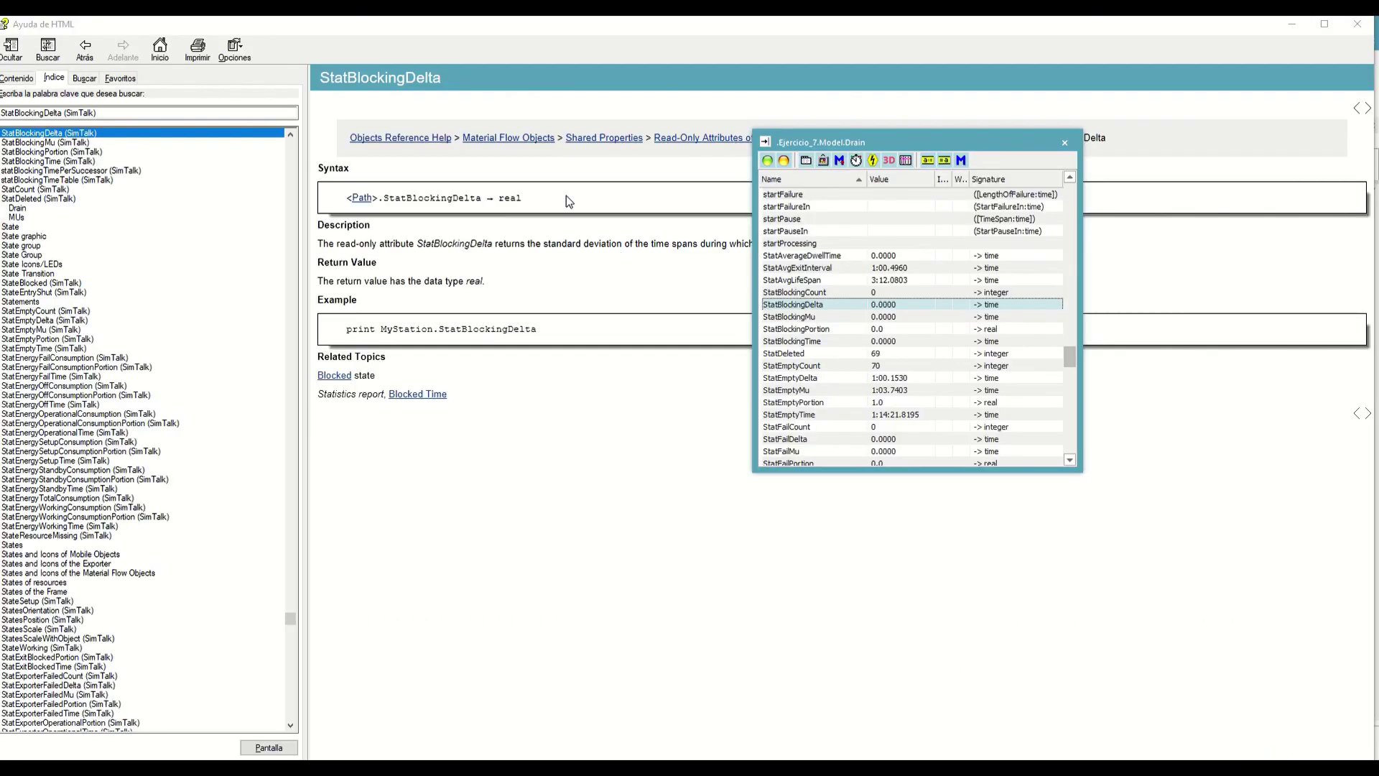
drag(550, 36, 529, 87)
click(1338, 84)
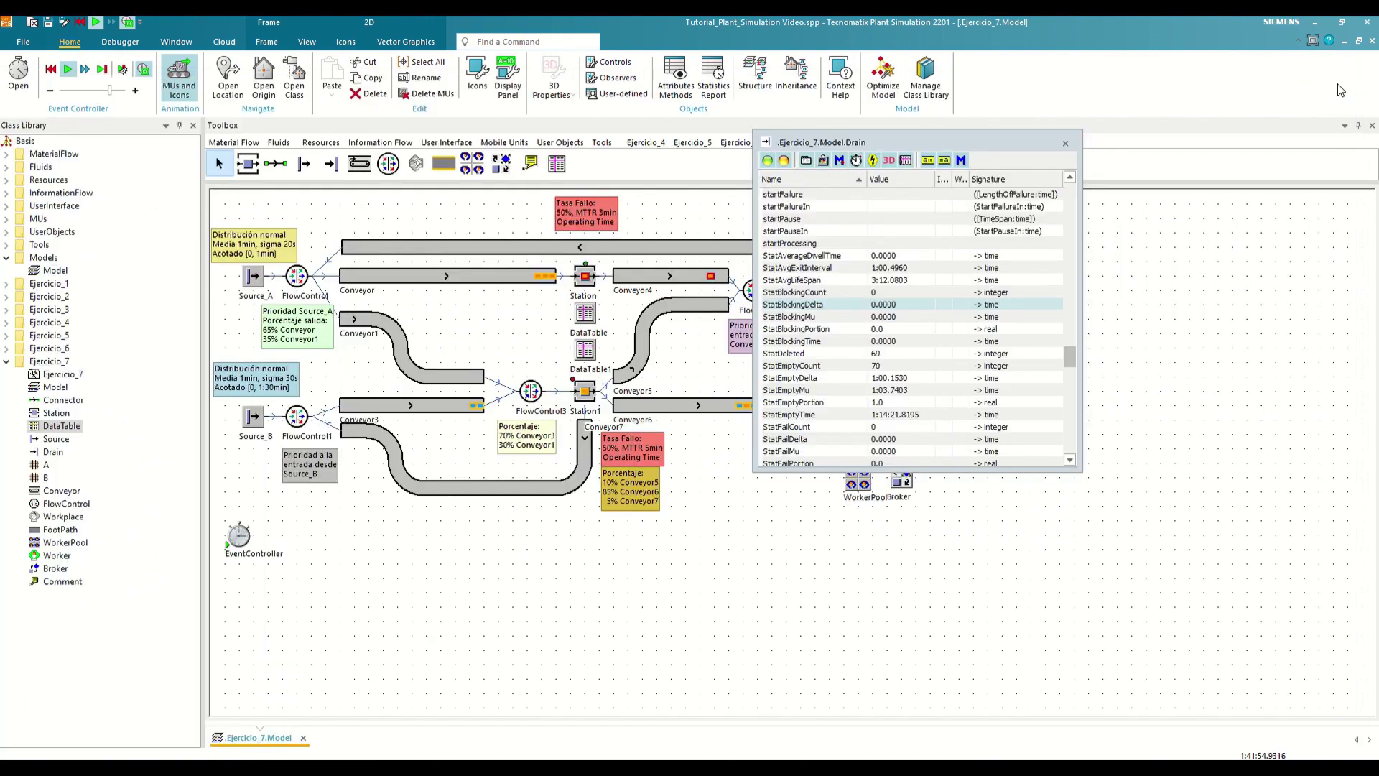
Close the Drain's attribute list and reset the simulation to 0.0000
click(1077, 144)
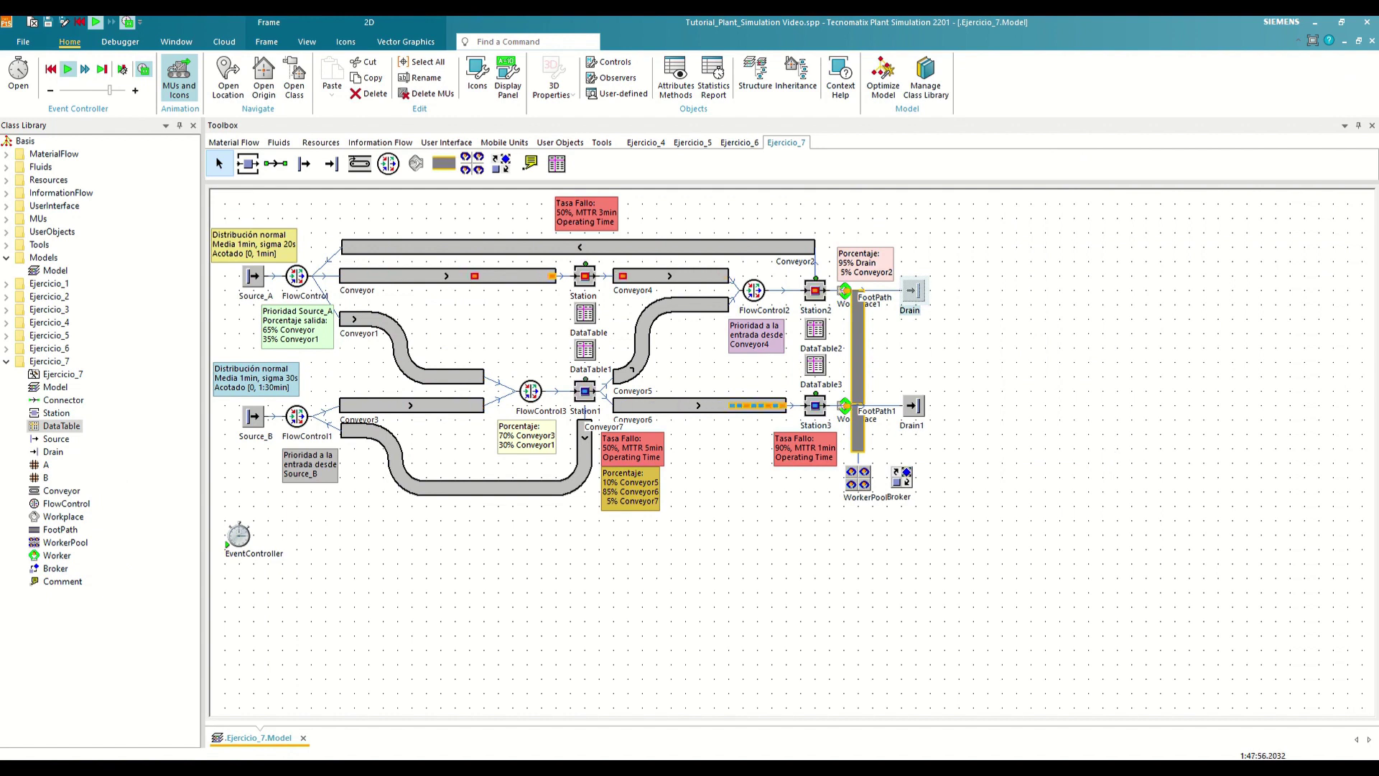
right_click(400, 578)
click(415, 556)
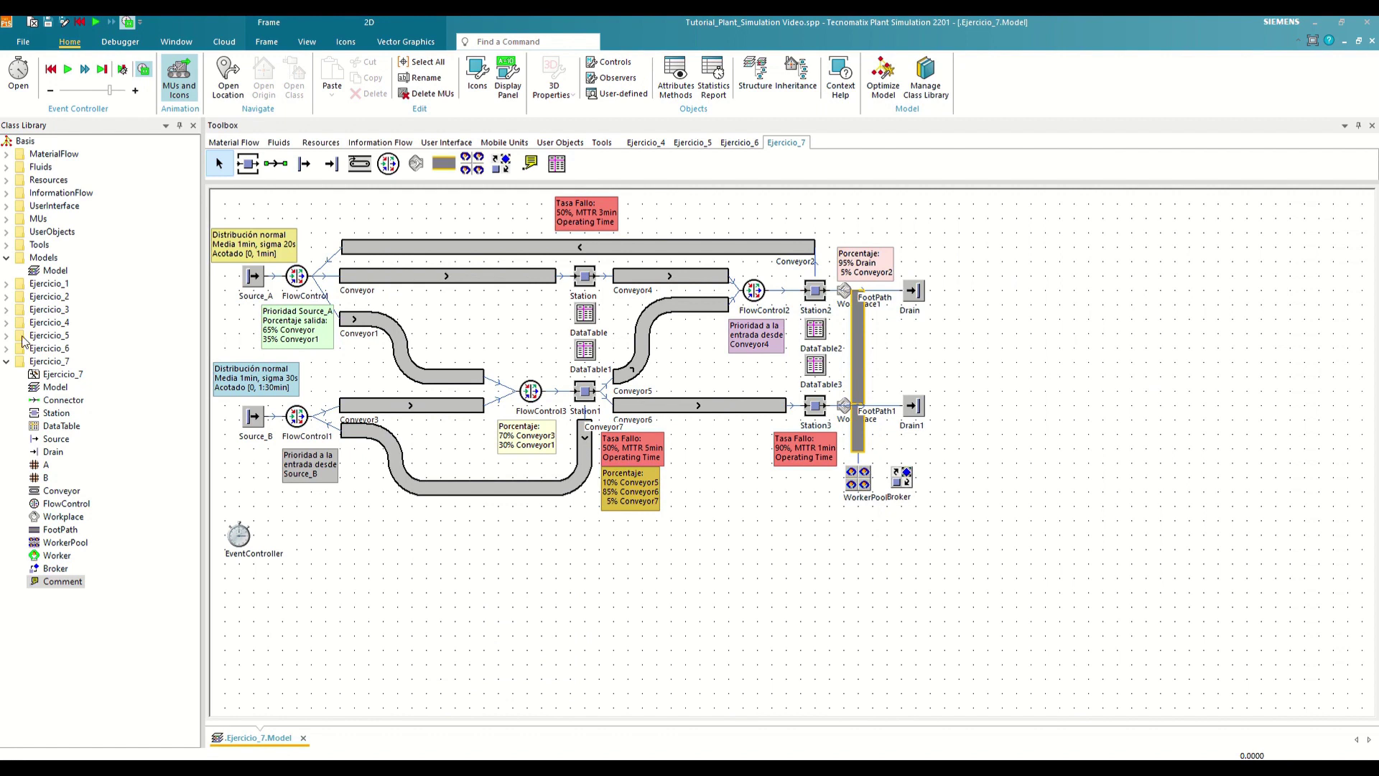
Add the Display class to the Ejercicio_7 folder and place displays beside Drain and Drain1
click(427, 143)
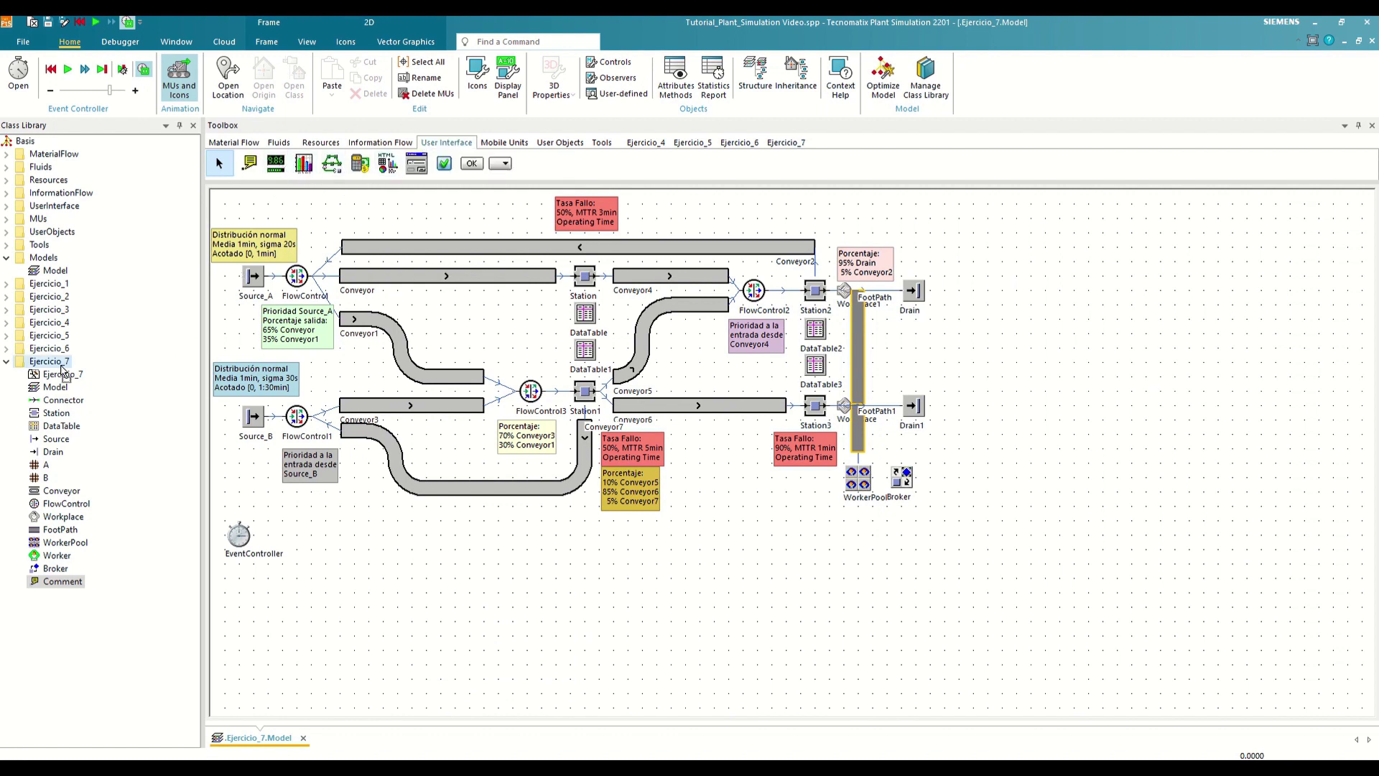
drag(60, 367, 62, 370)
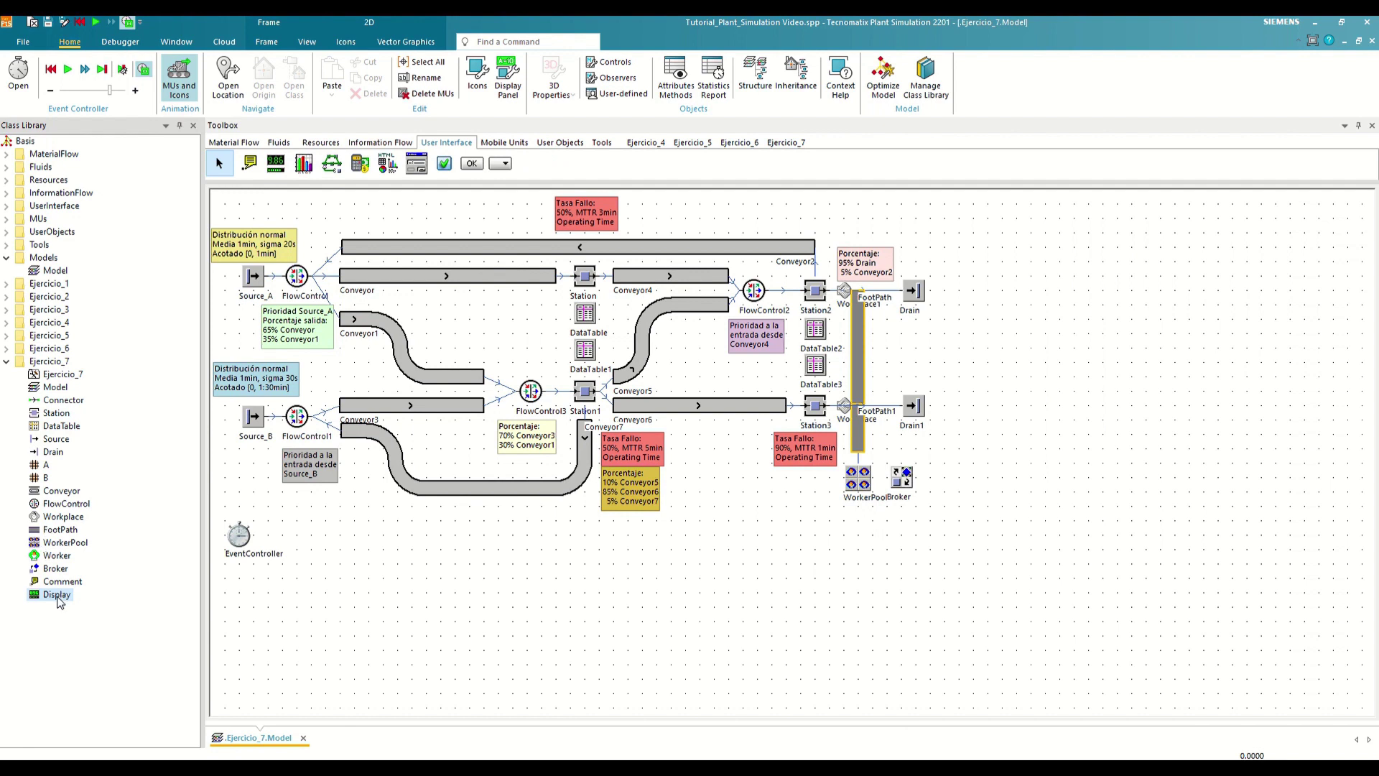
drag(57, 597, 947, 293)
drag(50, 594, 945, 396)
click(786, 142)
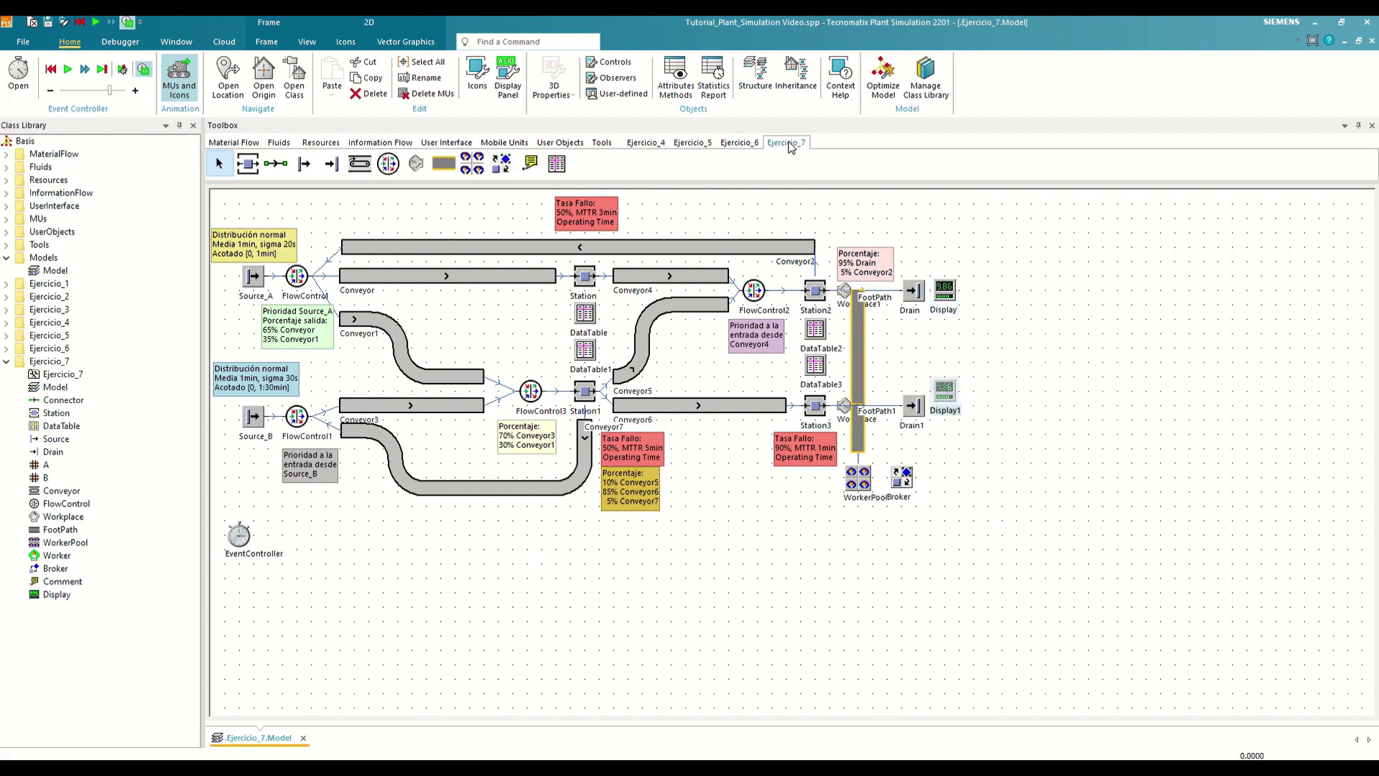
drag(56, 594, 582, 165)
Set the first display's path to Drain.StatThroughputPerHour using the attribute browser
double_click(945, 294)
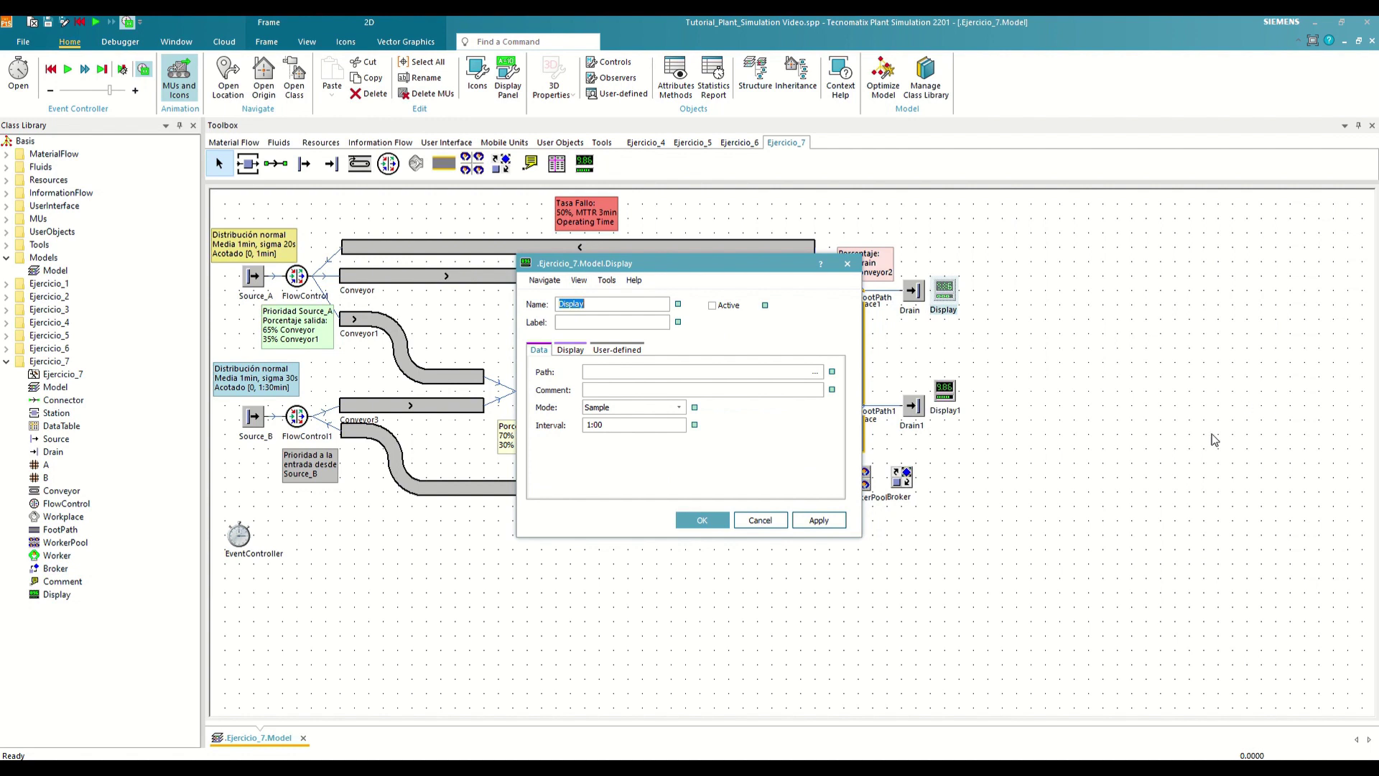
click(791, 372)
text(Drain.StatThroughputPerHour)
key(ctrl+a)
key(BackSpace)
click(816, 373)
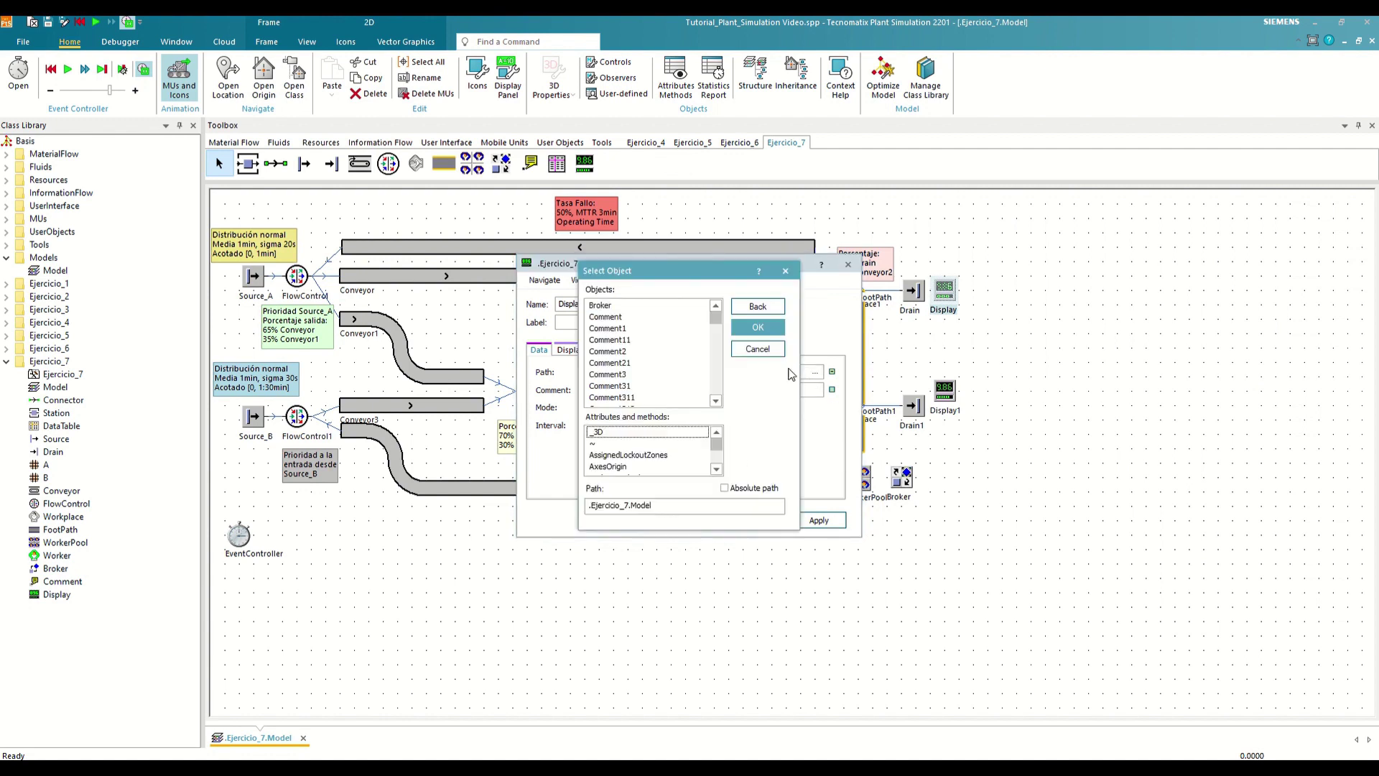
drag(716, 323, 716, 380)
double_click(629, 351)
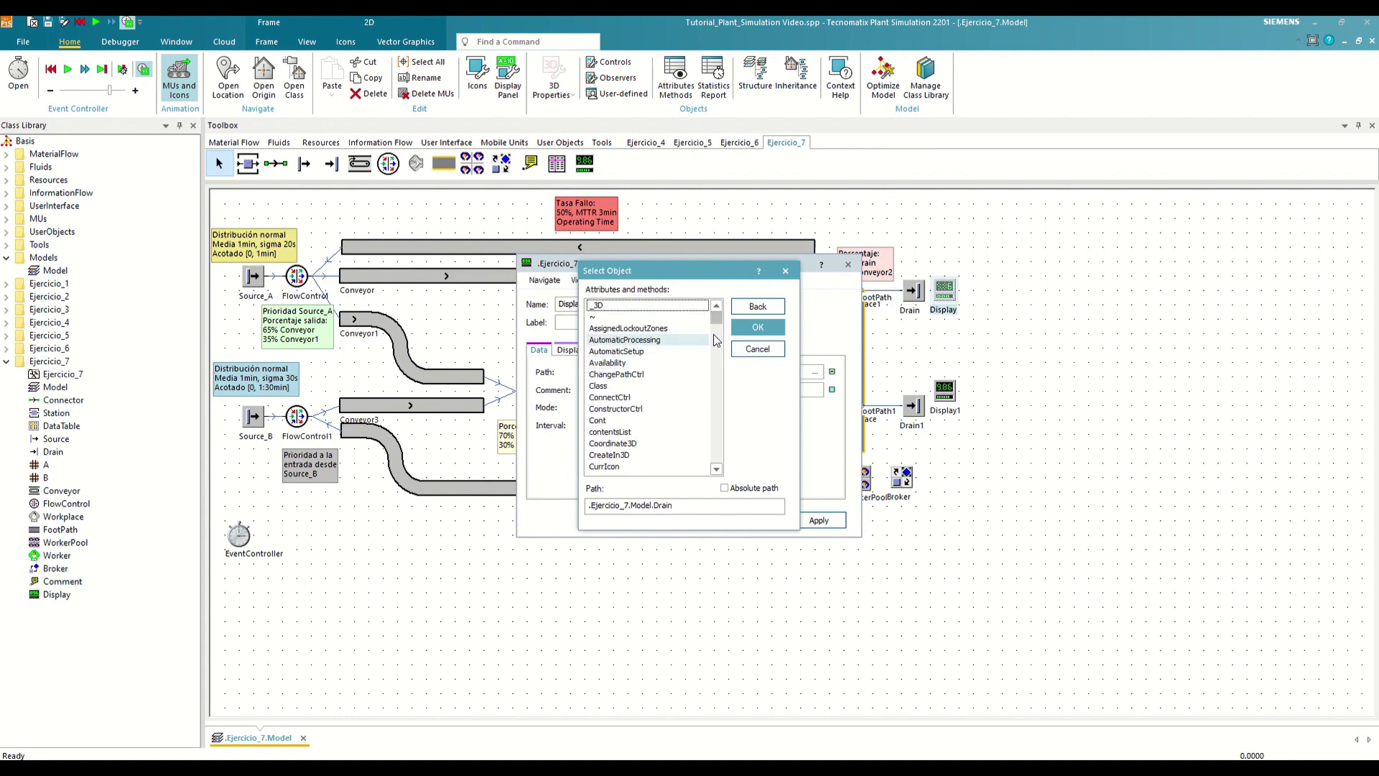
drag(716, 316, 713, 431)
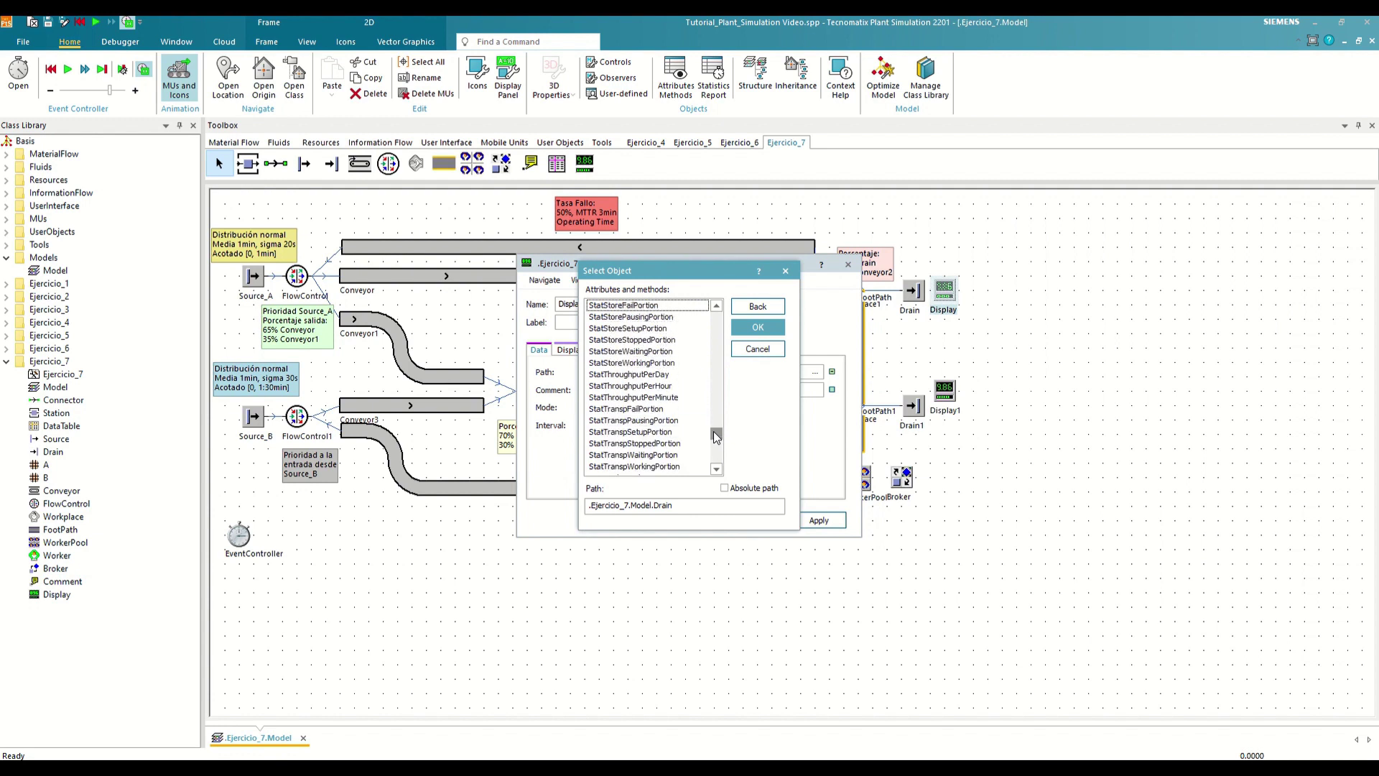
click(674, 386)
click(758, 327)
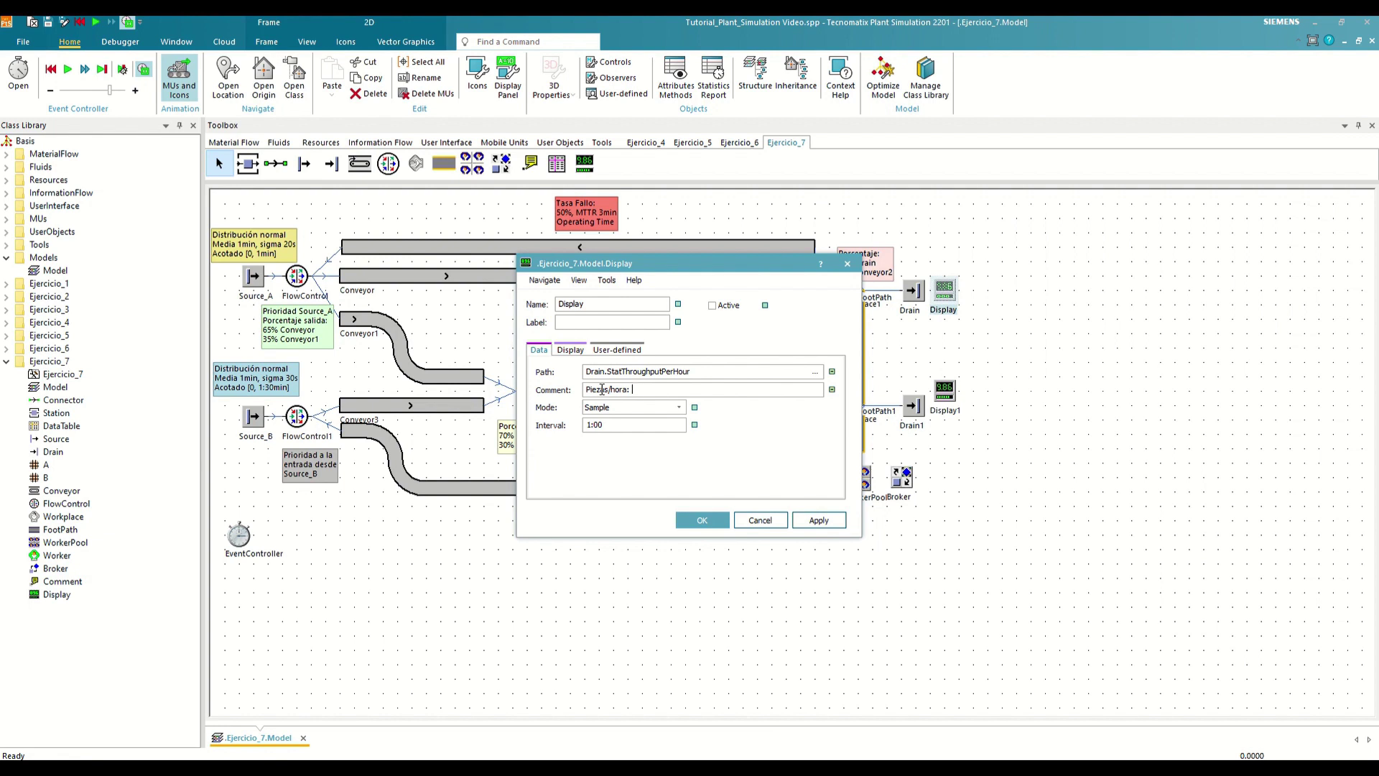
Keep Sample as the first display's mode and confirm its settings
click(595, 408)
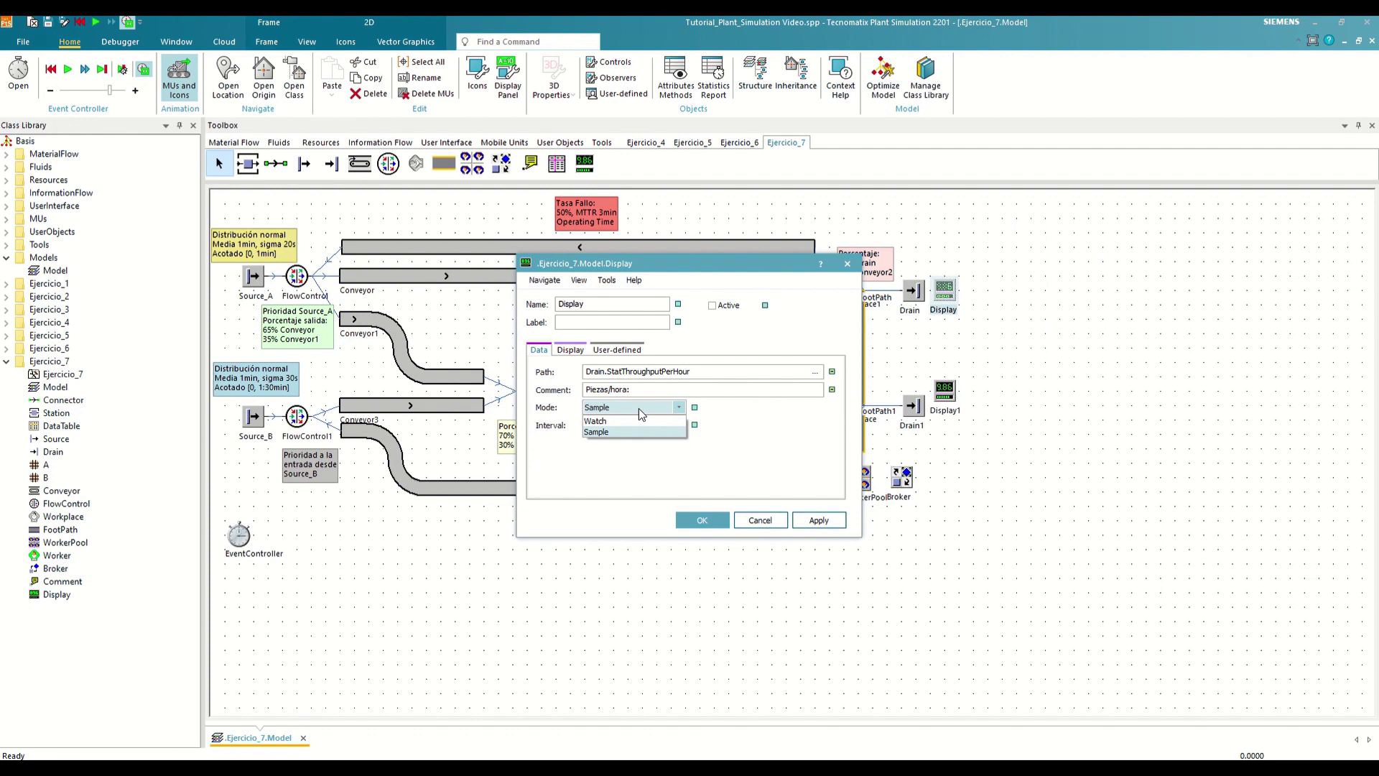
click(800, 444)
click(702, 521)
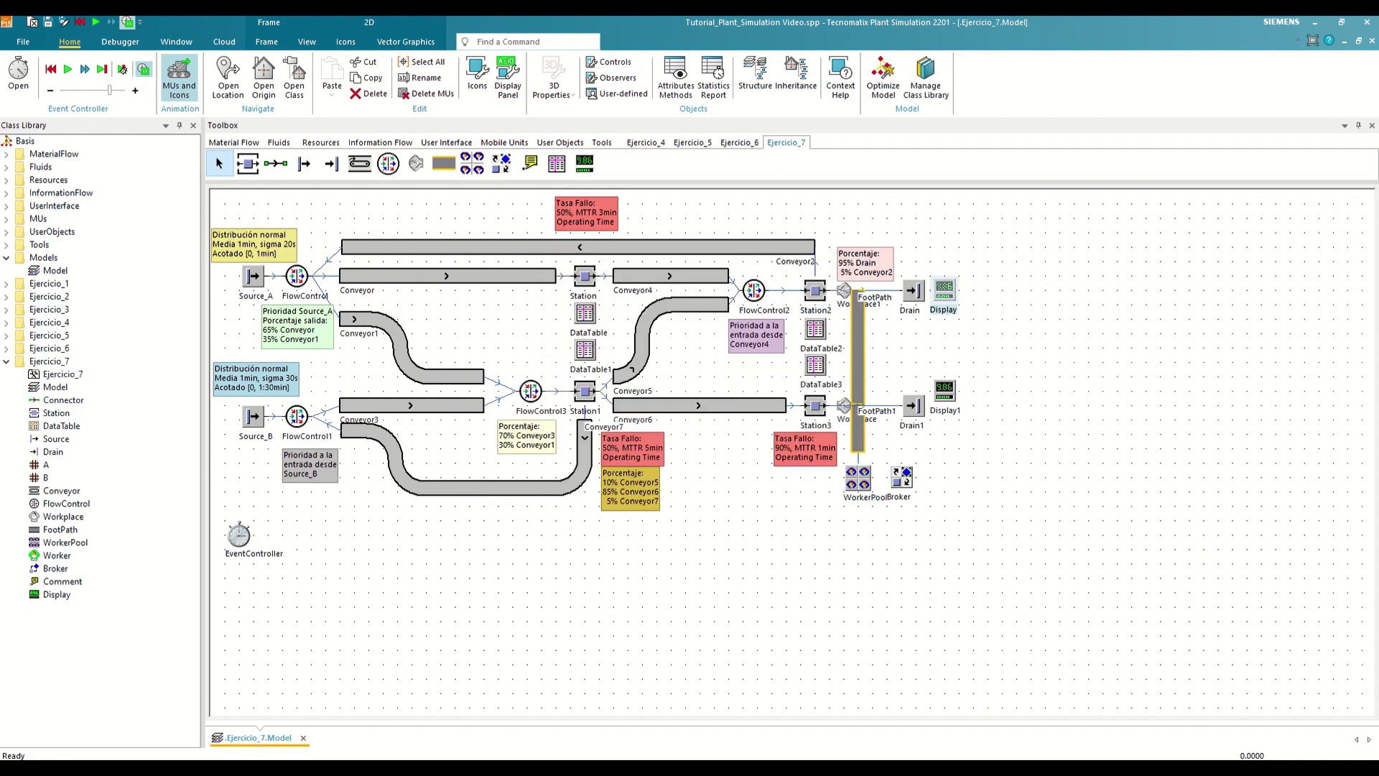
Start the run and activate Drain's display so it shows live Piezas/hora
right_click(419, 571)
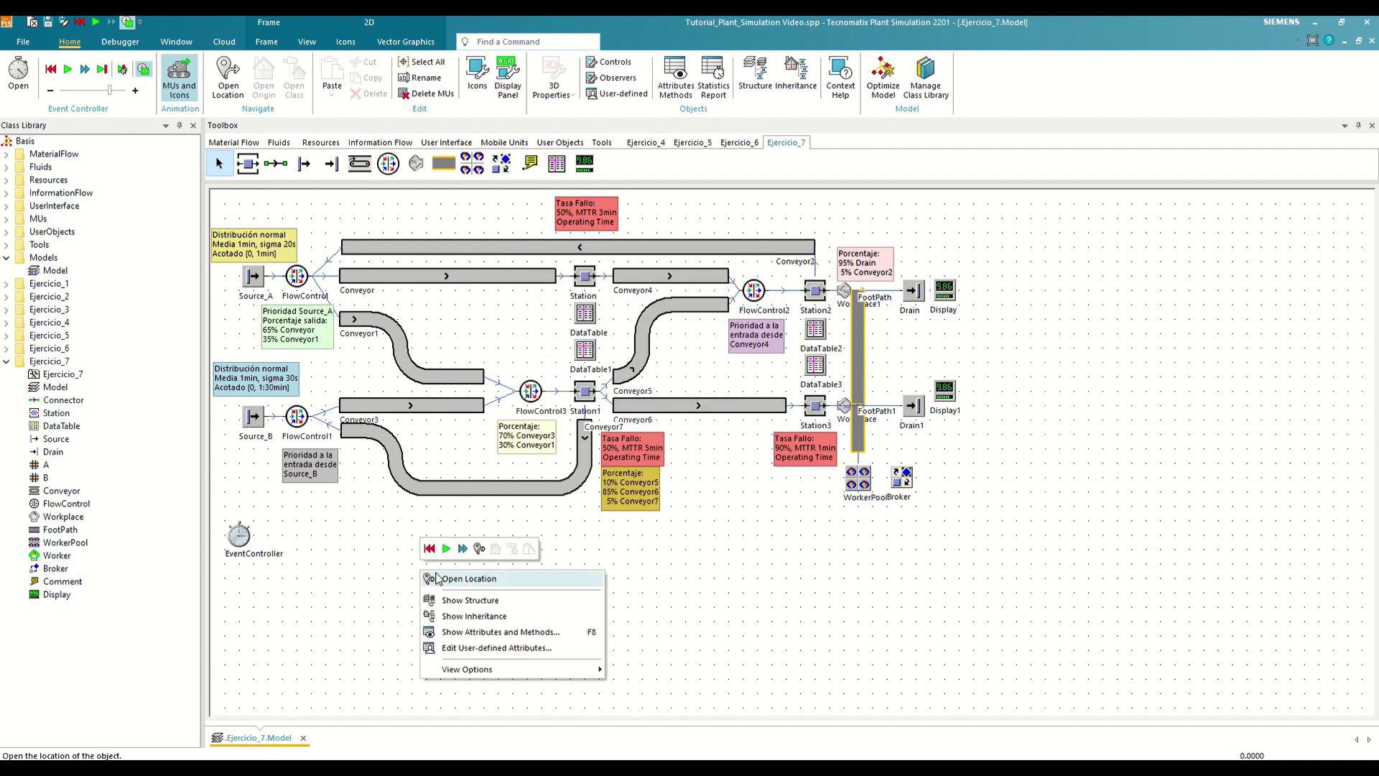
click(452, 548)
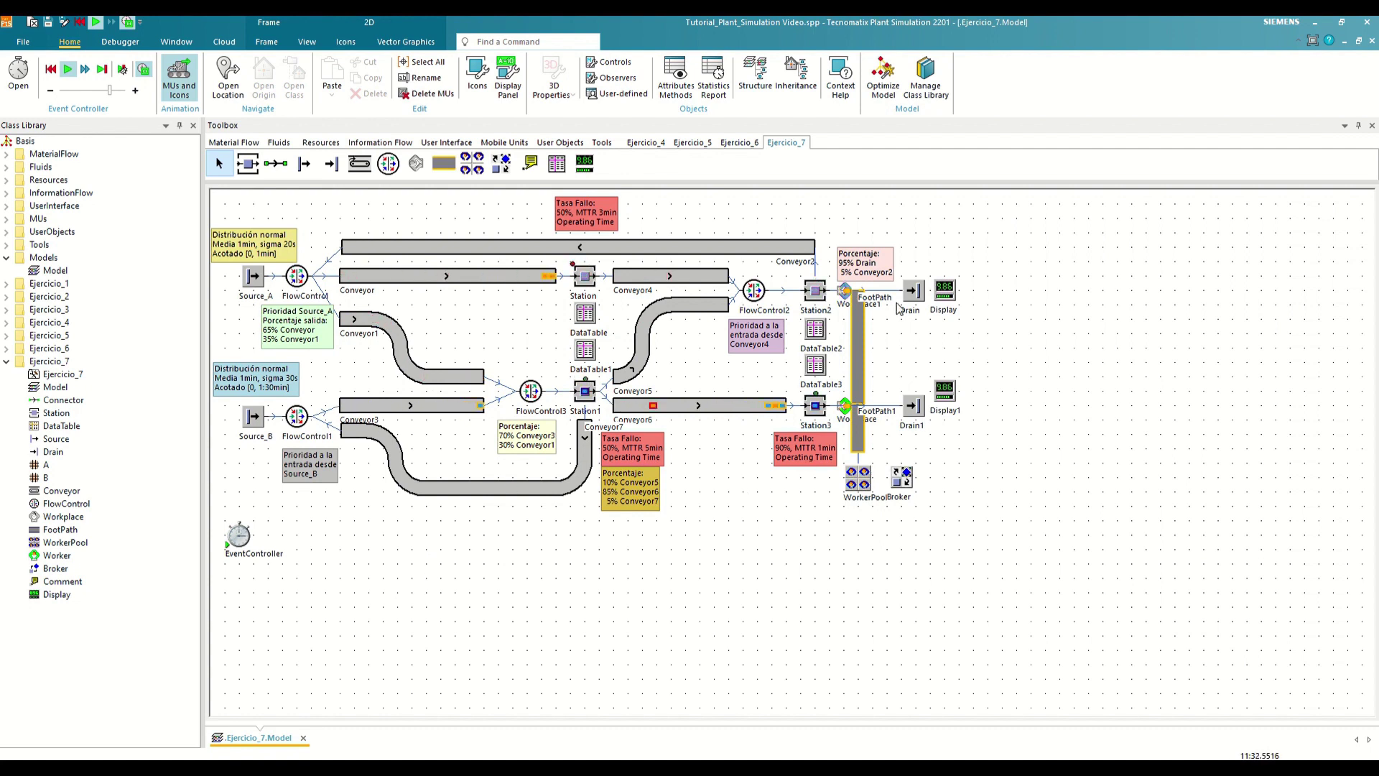
right_click(945, 293)
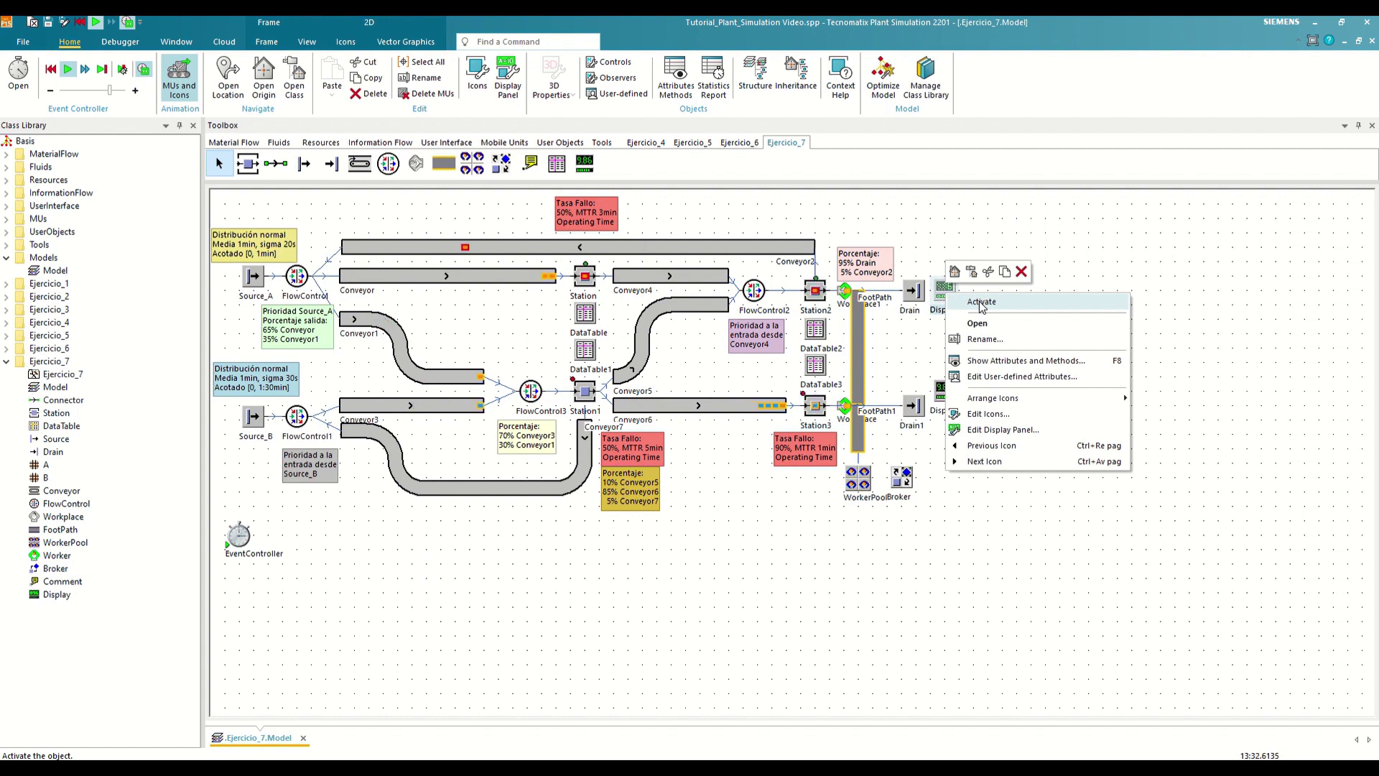
click(1110, 248)
double_click(945, 291)
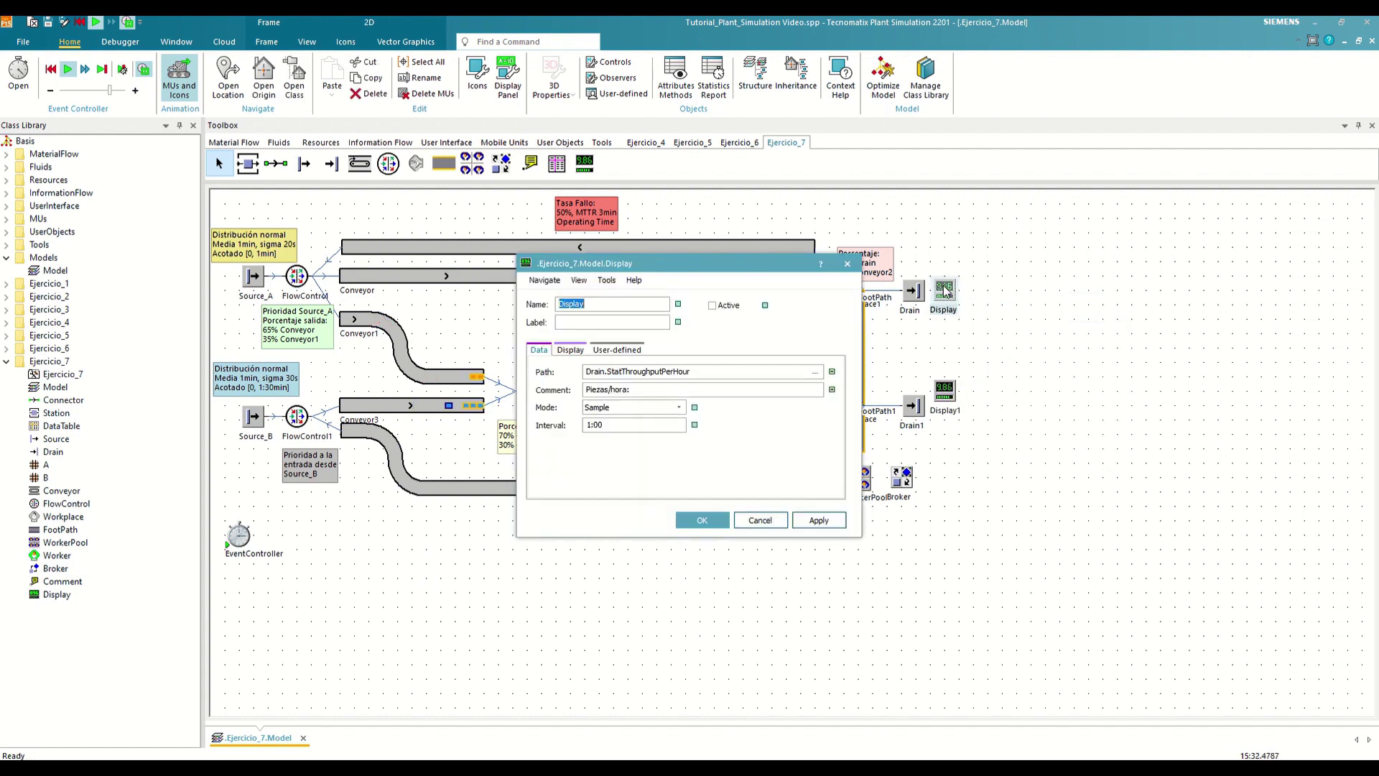
click(713, 305)
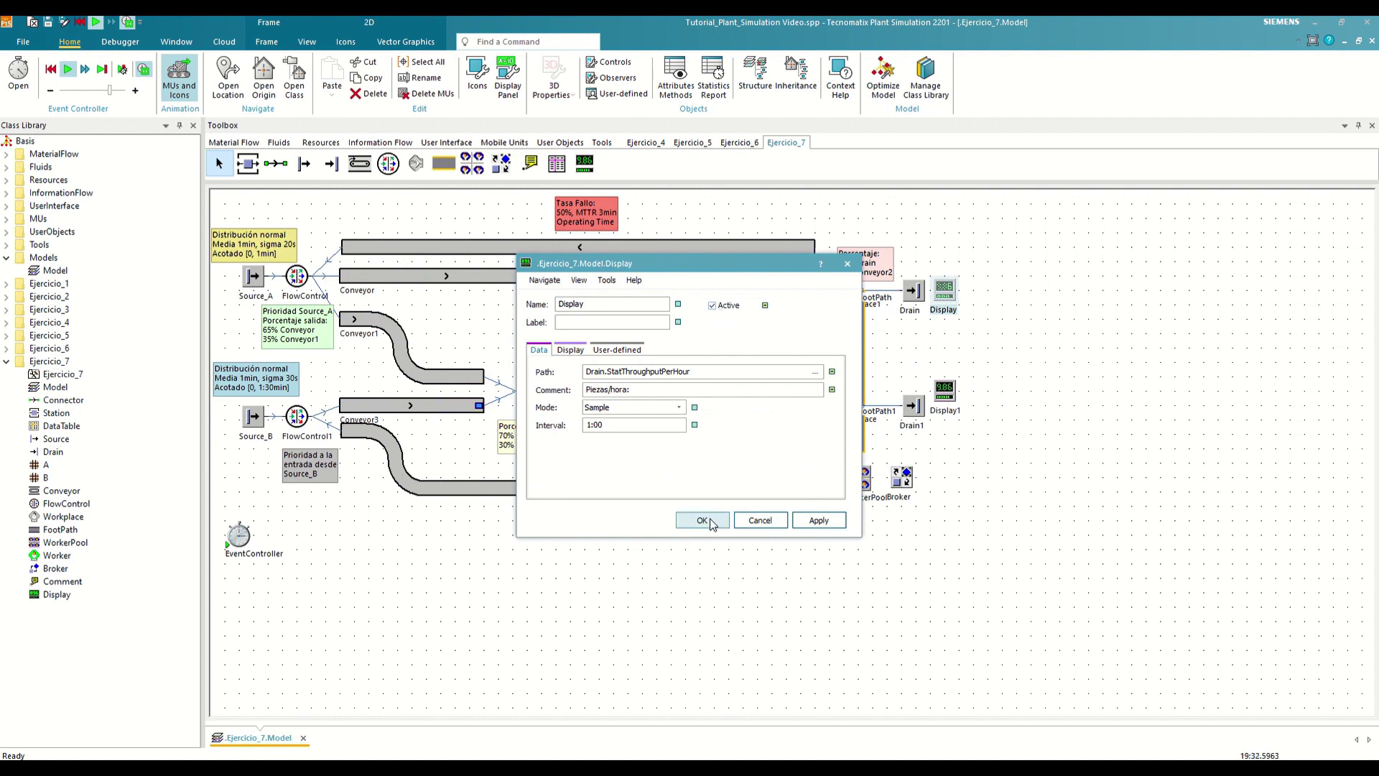
click(710, 522)
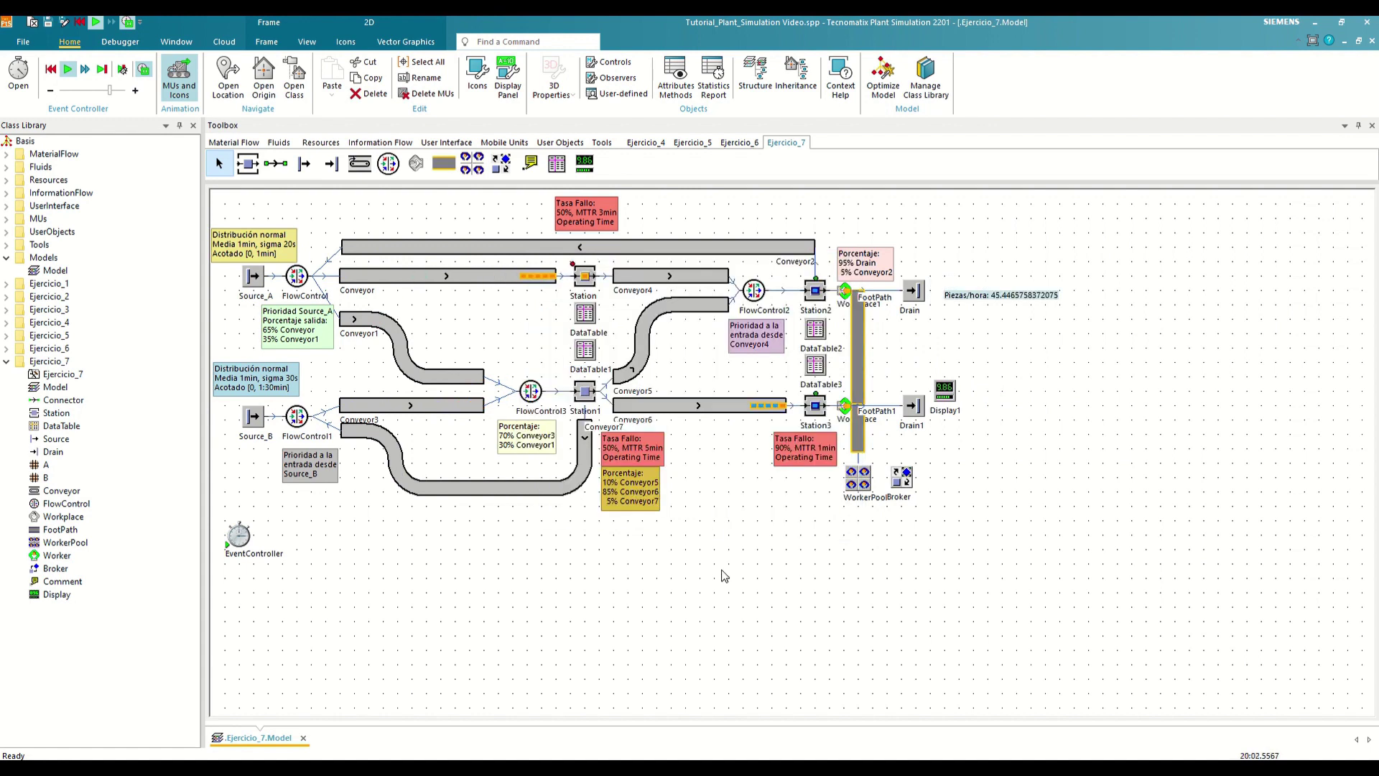
Point Display1 at Drain1.StatThroughputPerHour with comment 'Piezas/hora:' and confirm
double_click(944, 395)
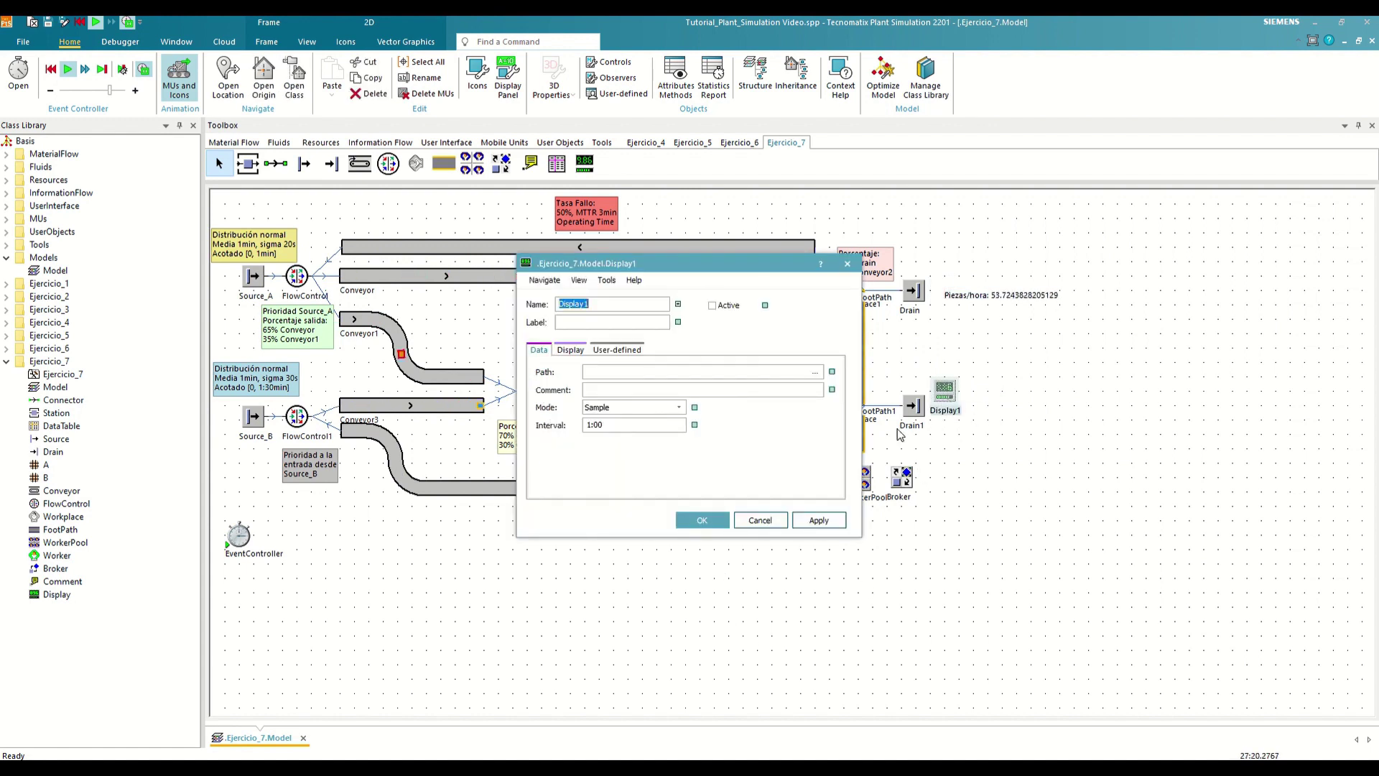
click(606, 371)
text(Drain.StatThroughputPerHour)
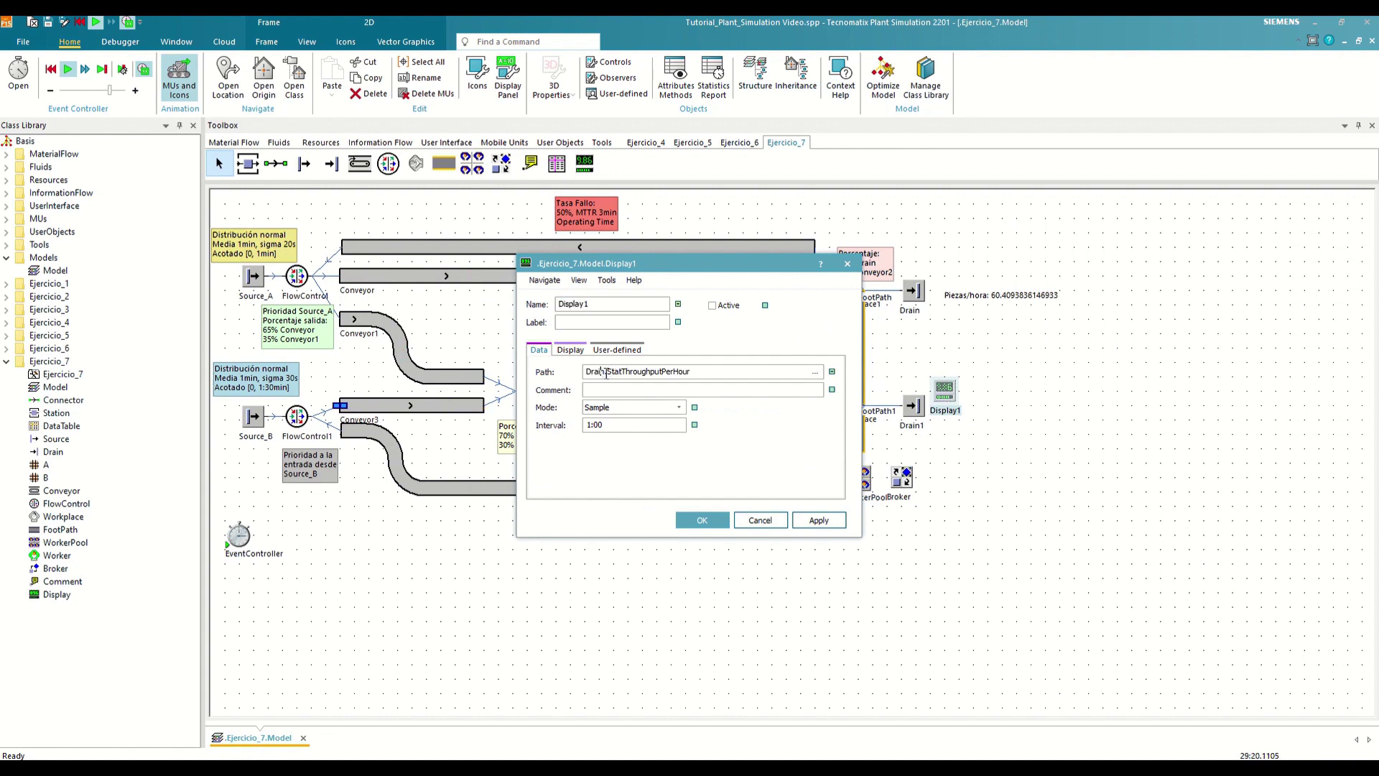
text(1)
click(614, 393)
text(Piezas/hora)
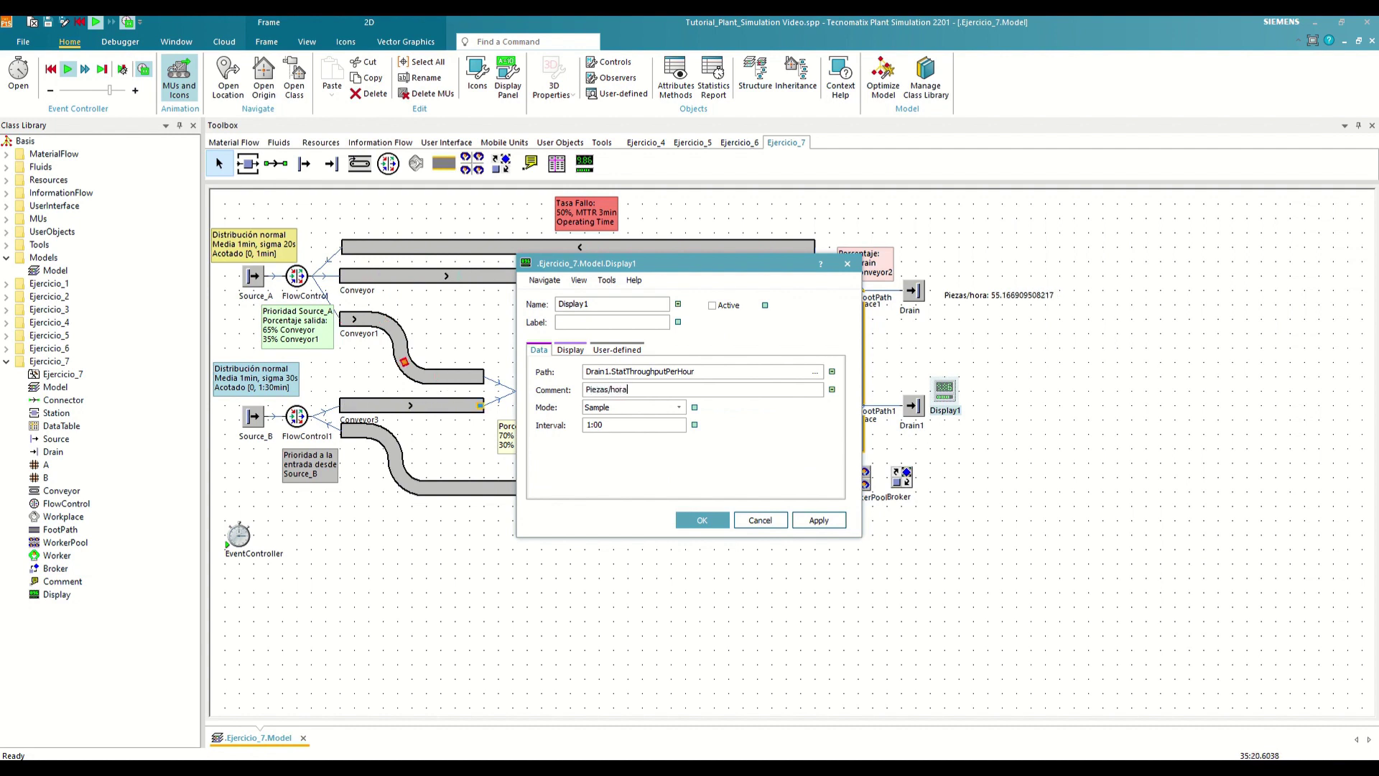
text(:)
click(702, 520)
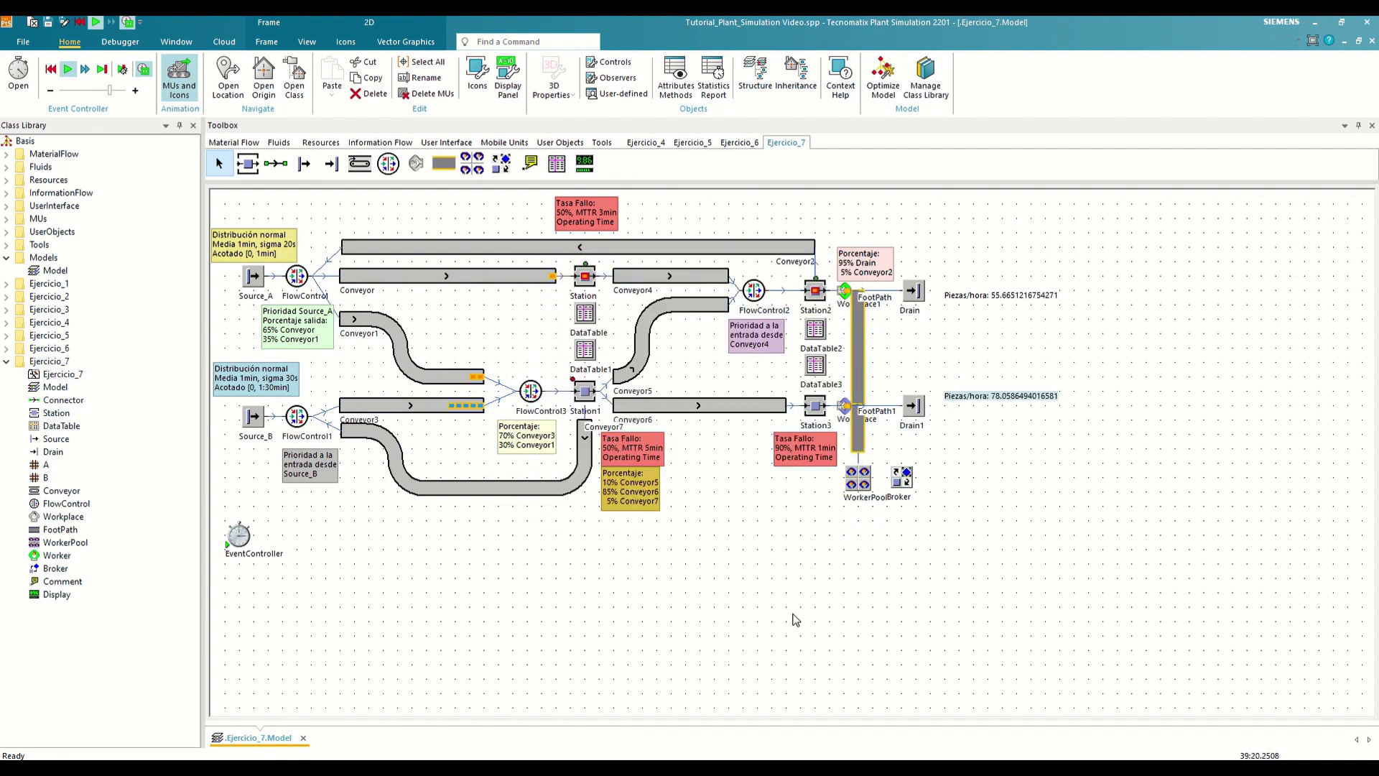
click(796, 620)
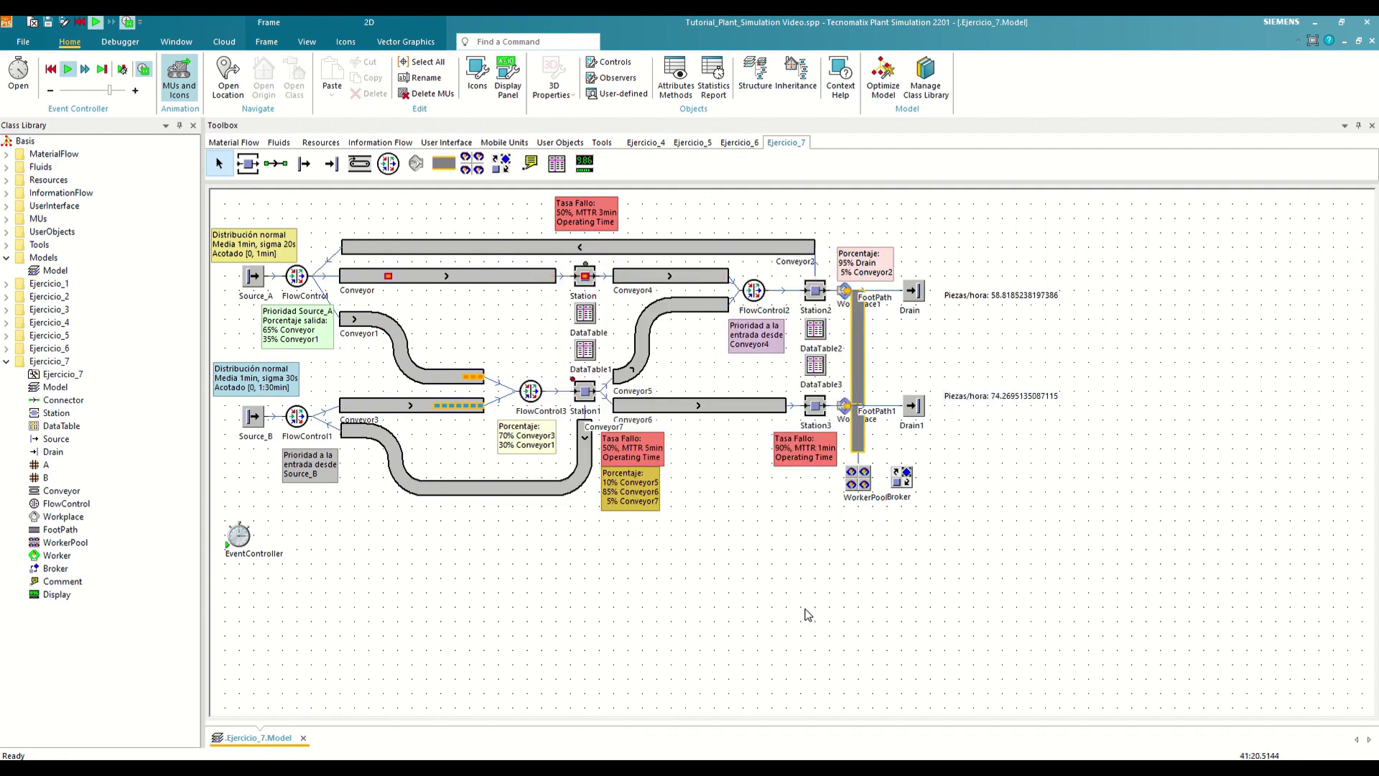
right_click(603, 580)
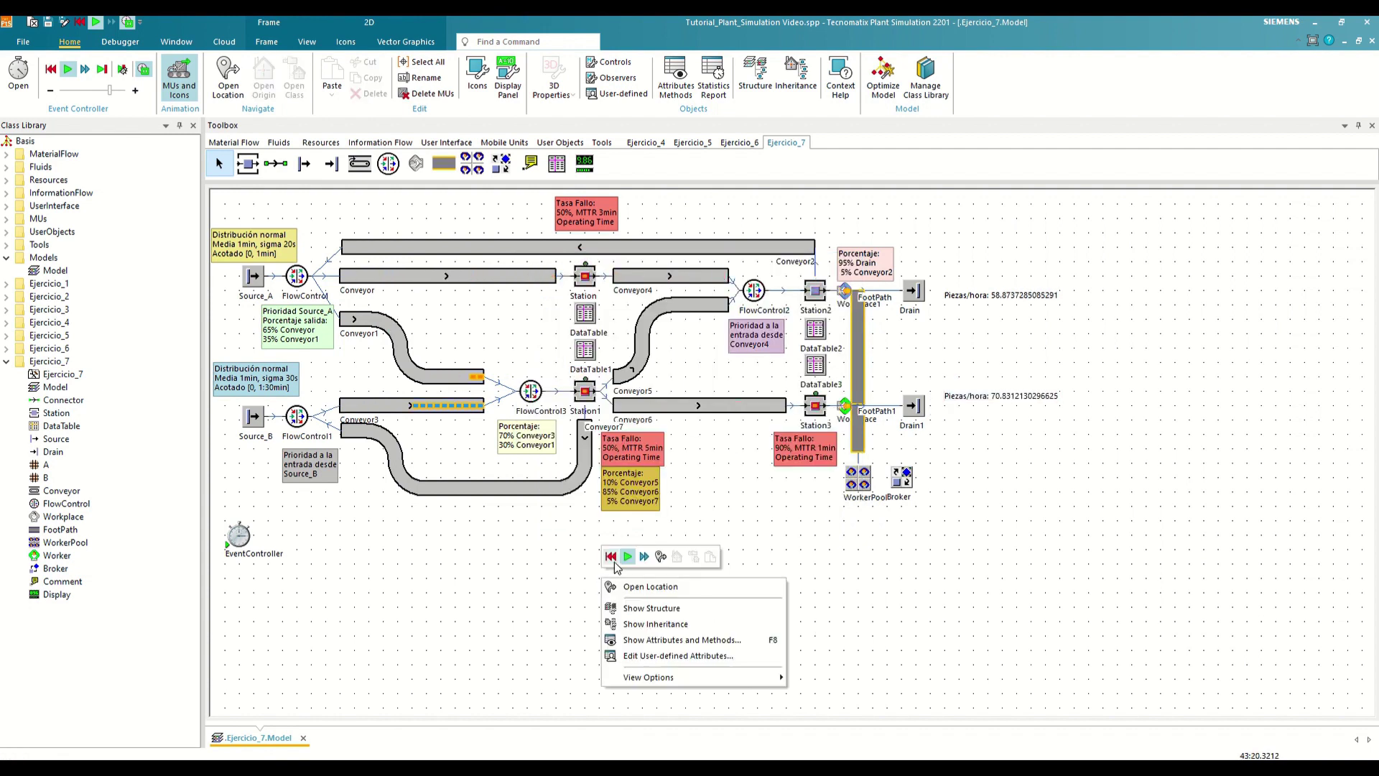
Reset the run and insert a Chart object below the EventController
click(614, 562)
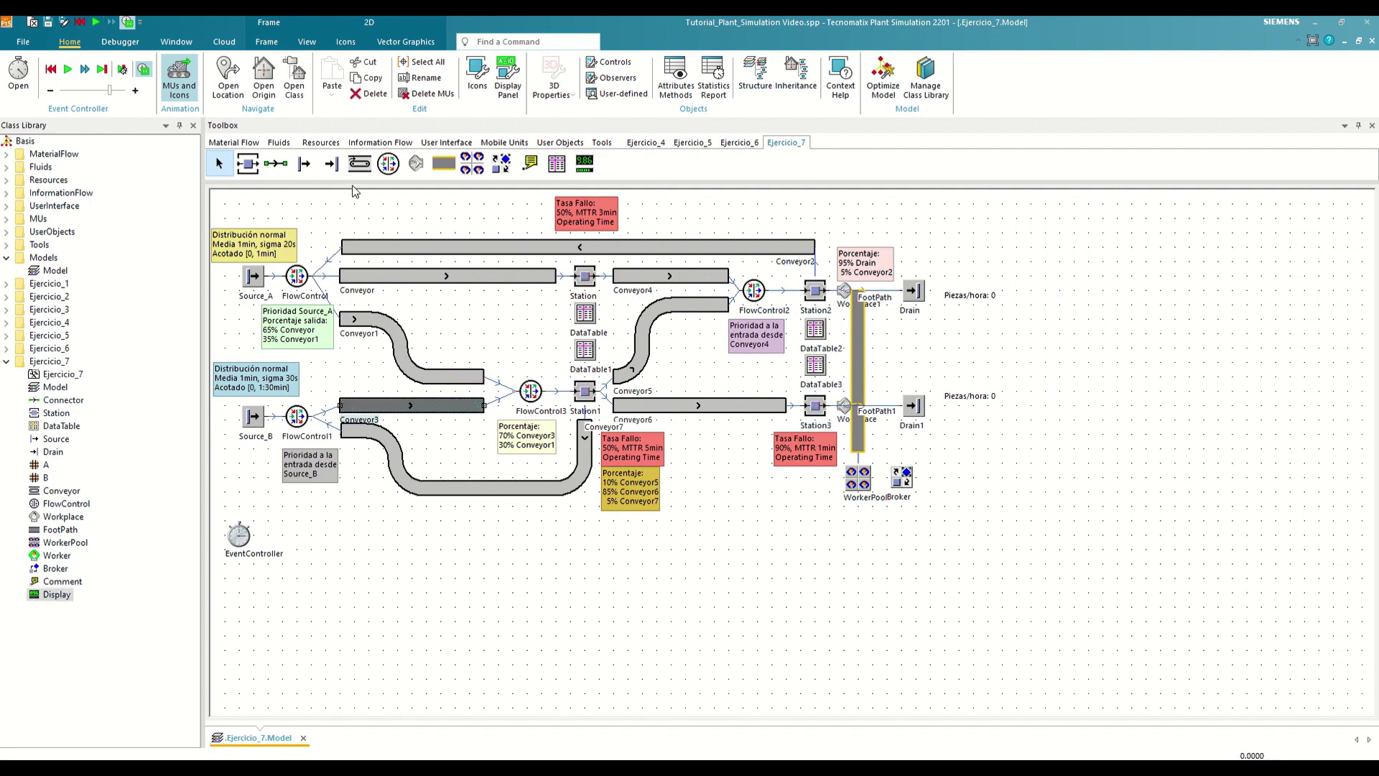
click(446, 143)
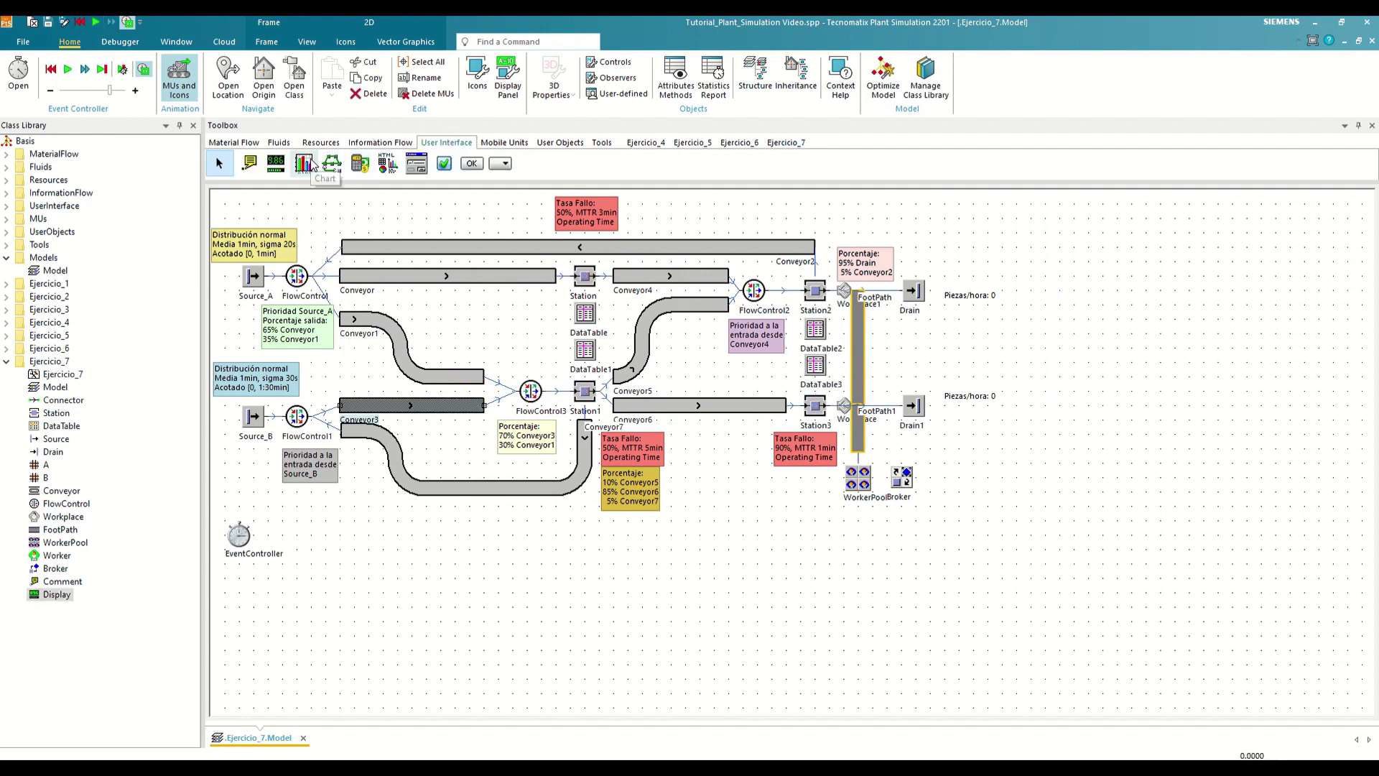
drag(310, 166, 75, 363)
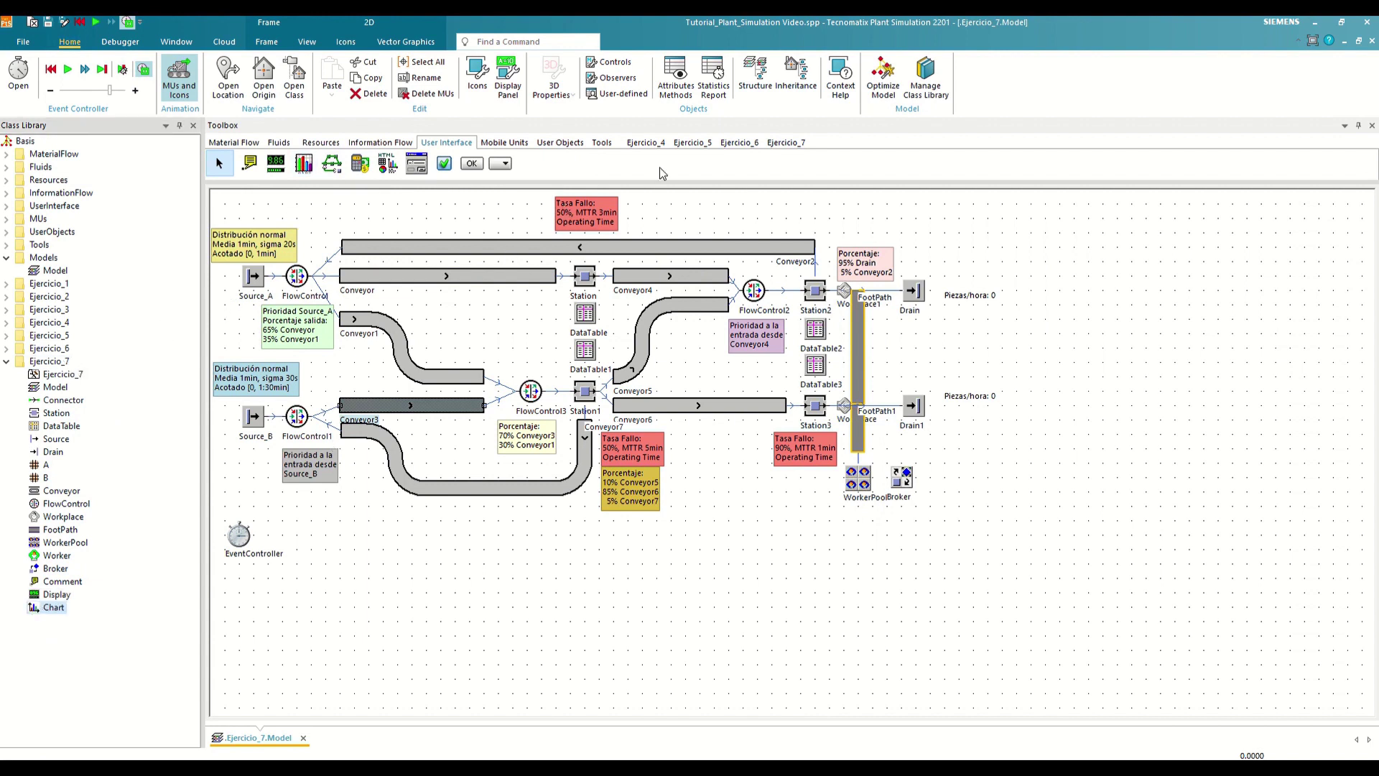
click(786, 143)
drag(51, 613, 308, 572)
click(380, 593)
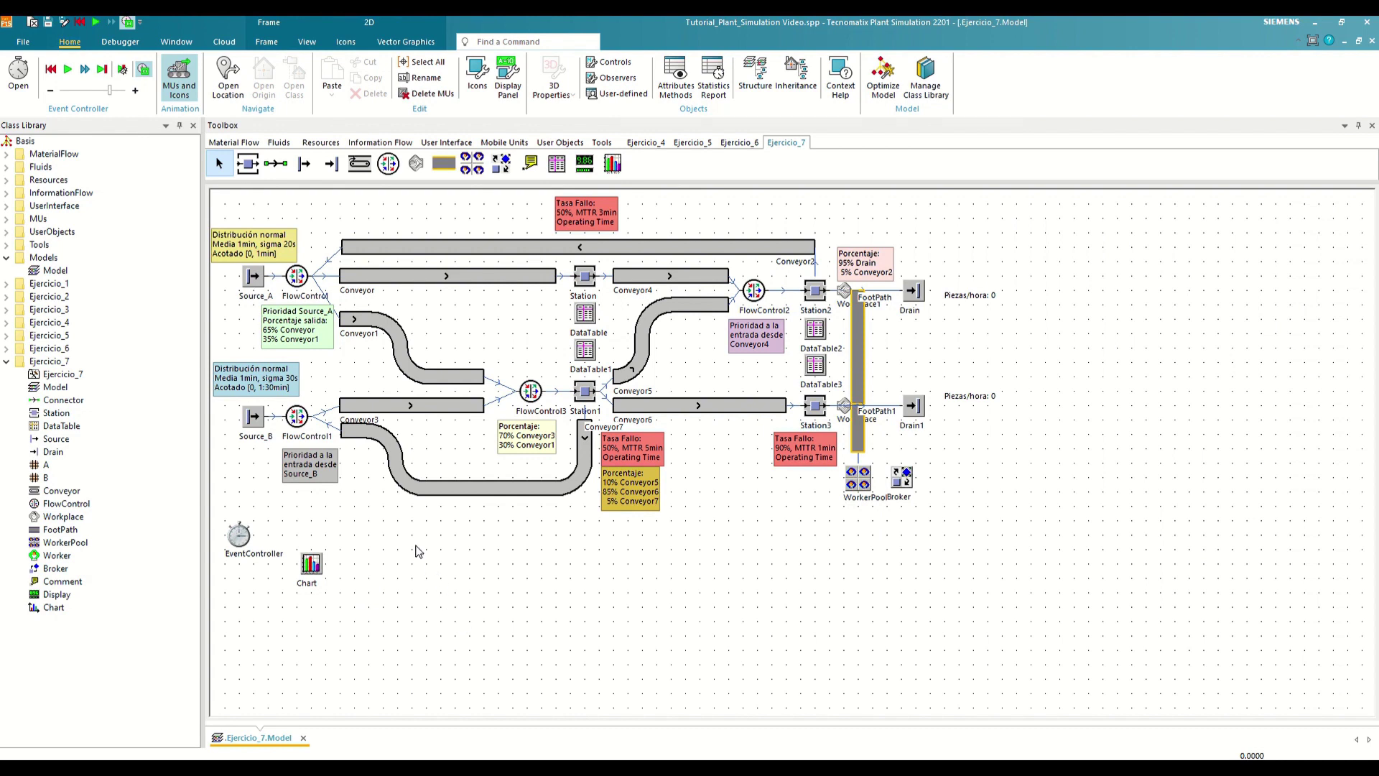
Add Conveyor3 to the Chart with Occupancy as the statistics type
drag(374, 400, 311, 569)
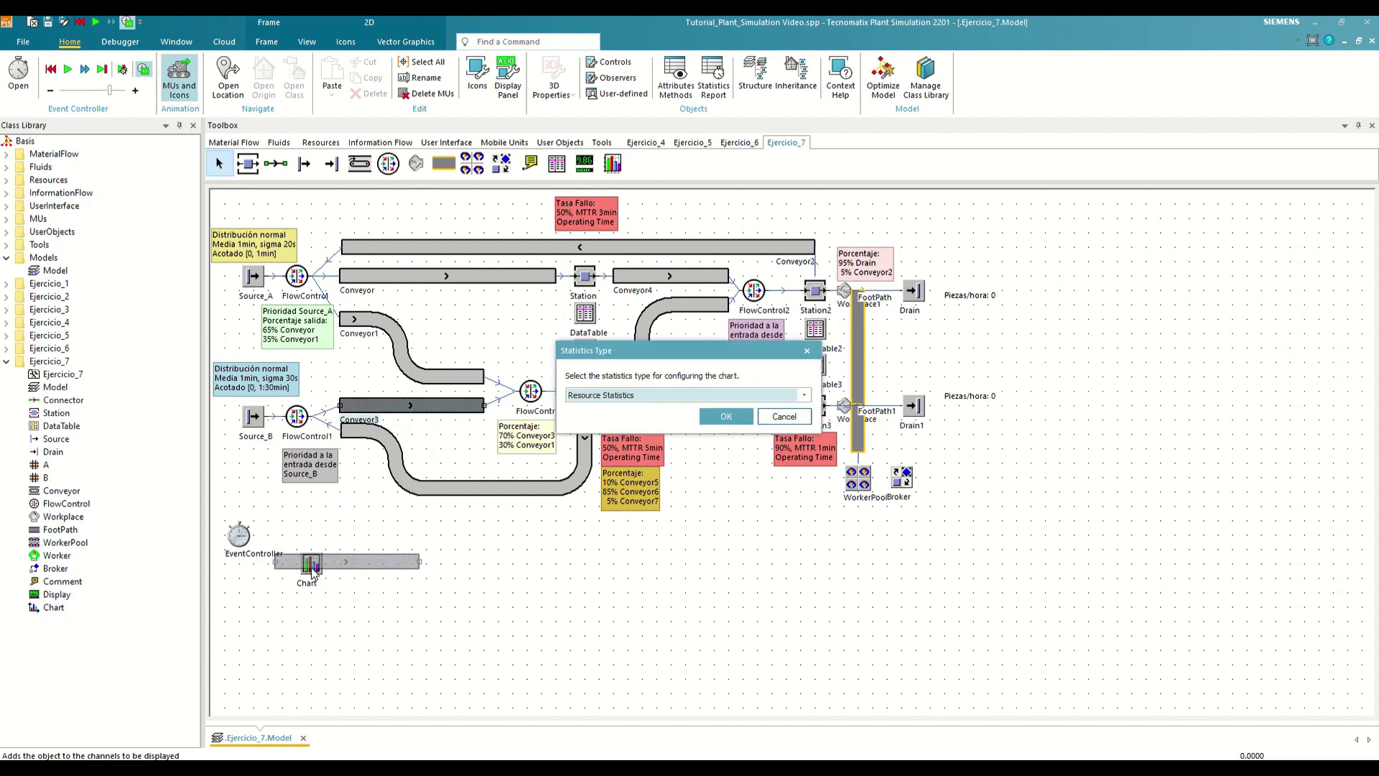
click(637, 394)
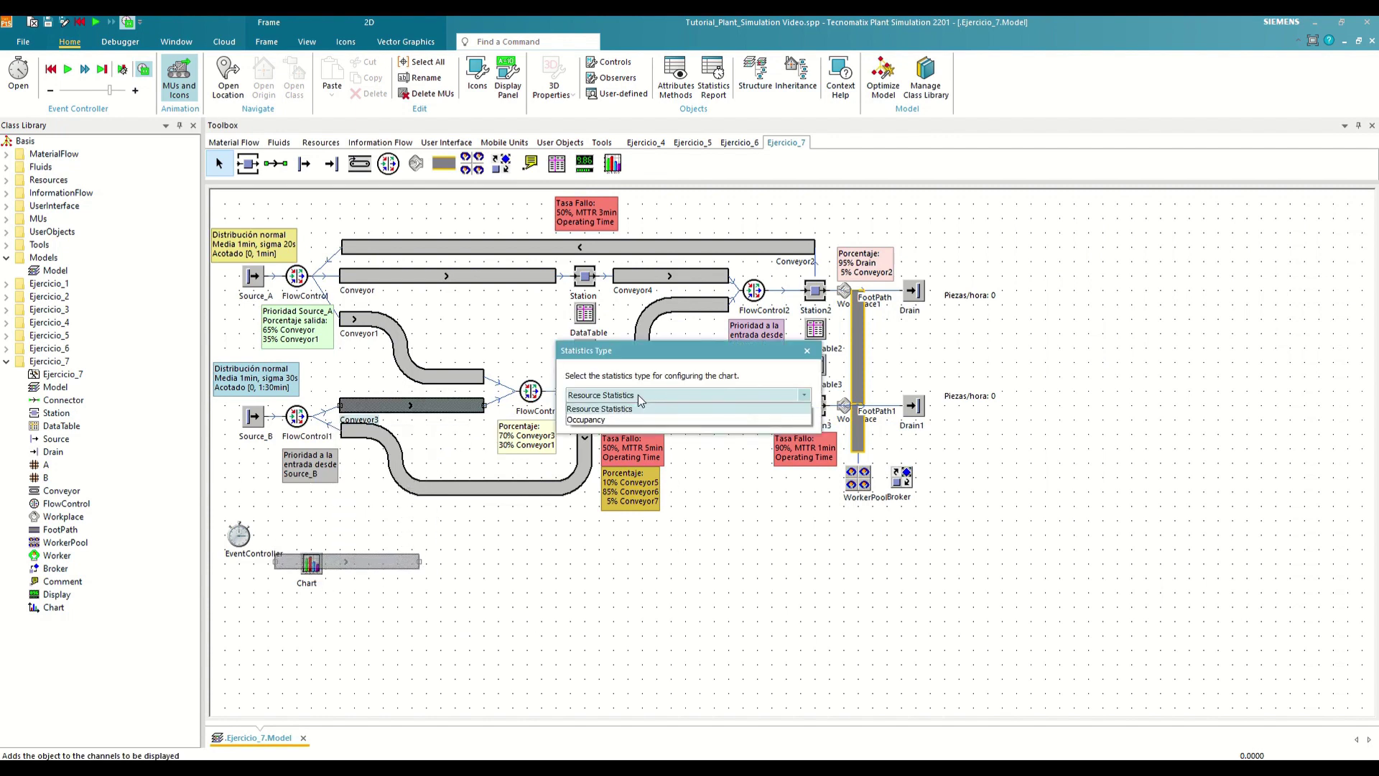
click(644, 417)
click(727, 417)
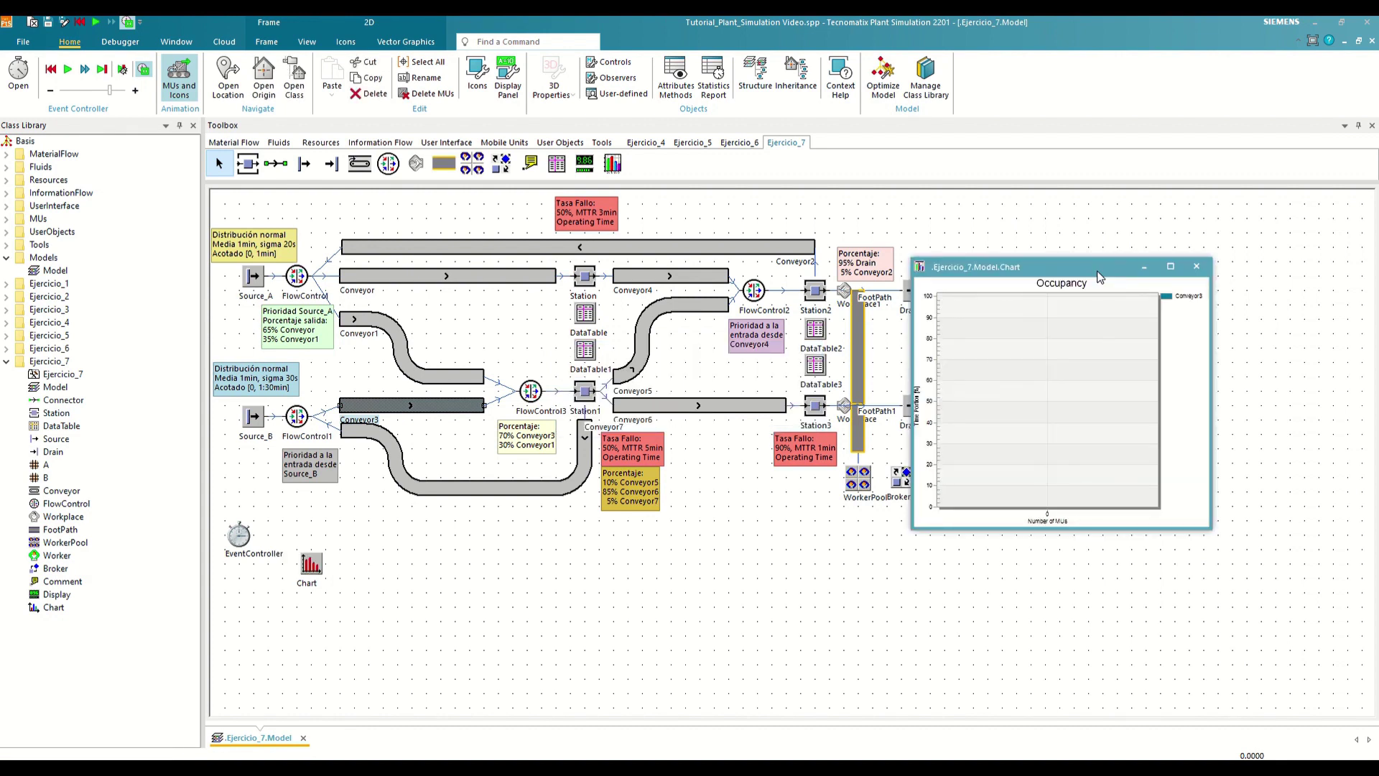
Start the run, add Conveyor1 and Conveyor6 to the chart, then reset and move the chart window upper right
right_click(652, 629)
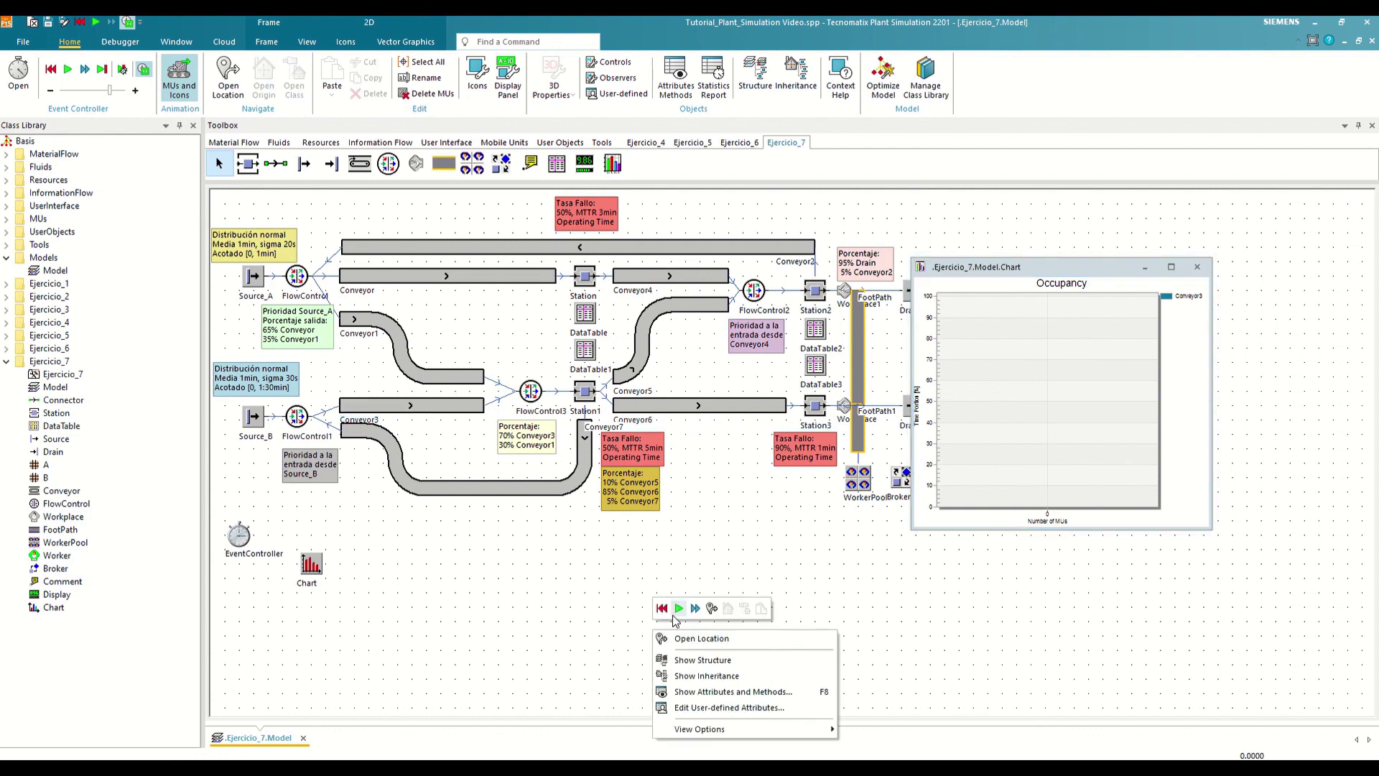
key(Escape)
key(F5)
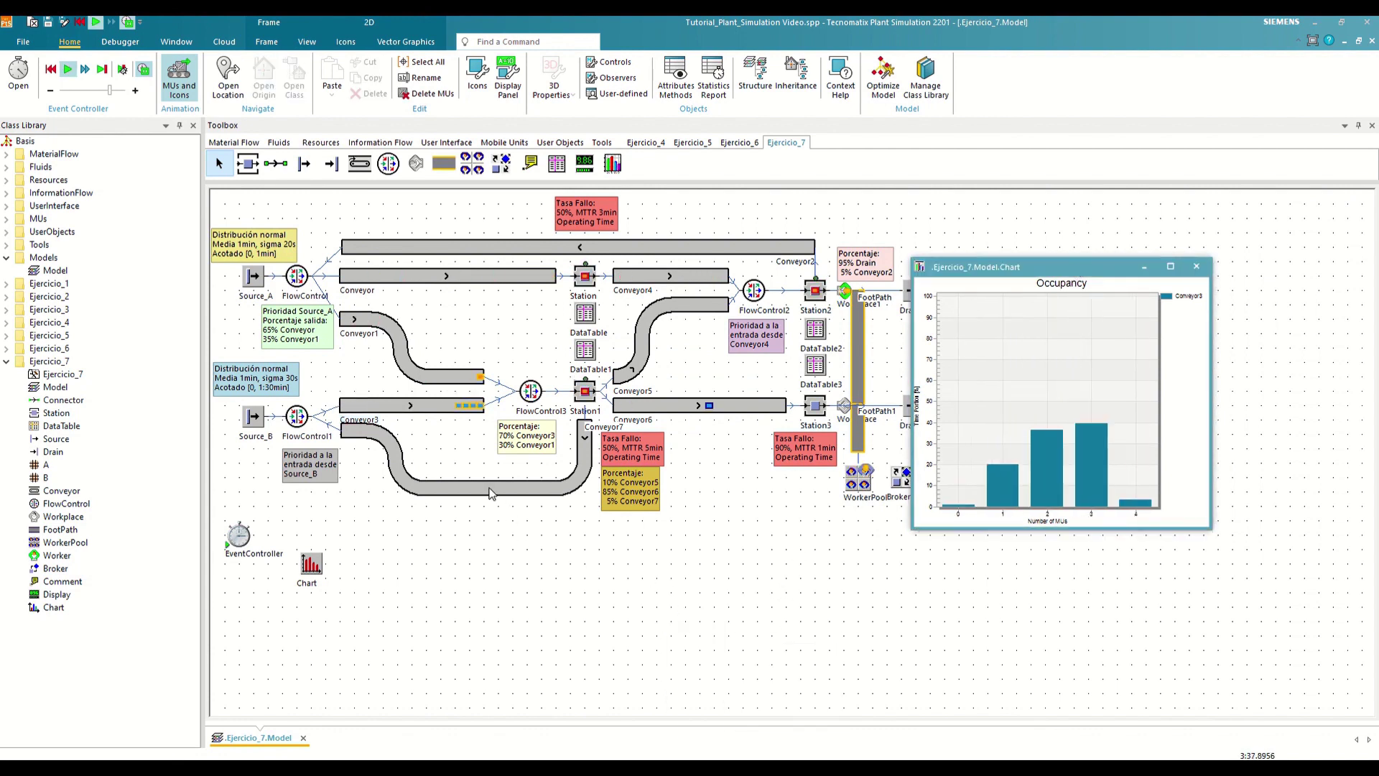
drag(440, 376, 316, 573)
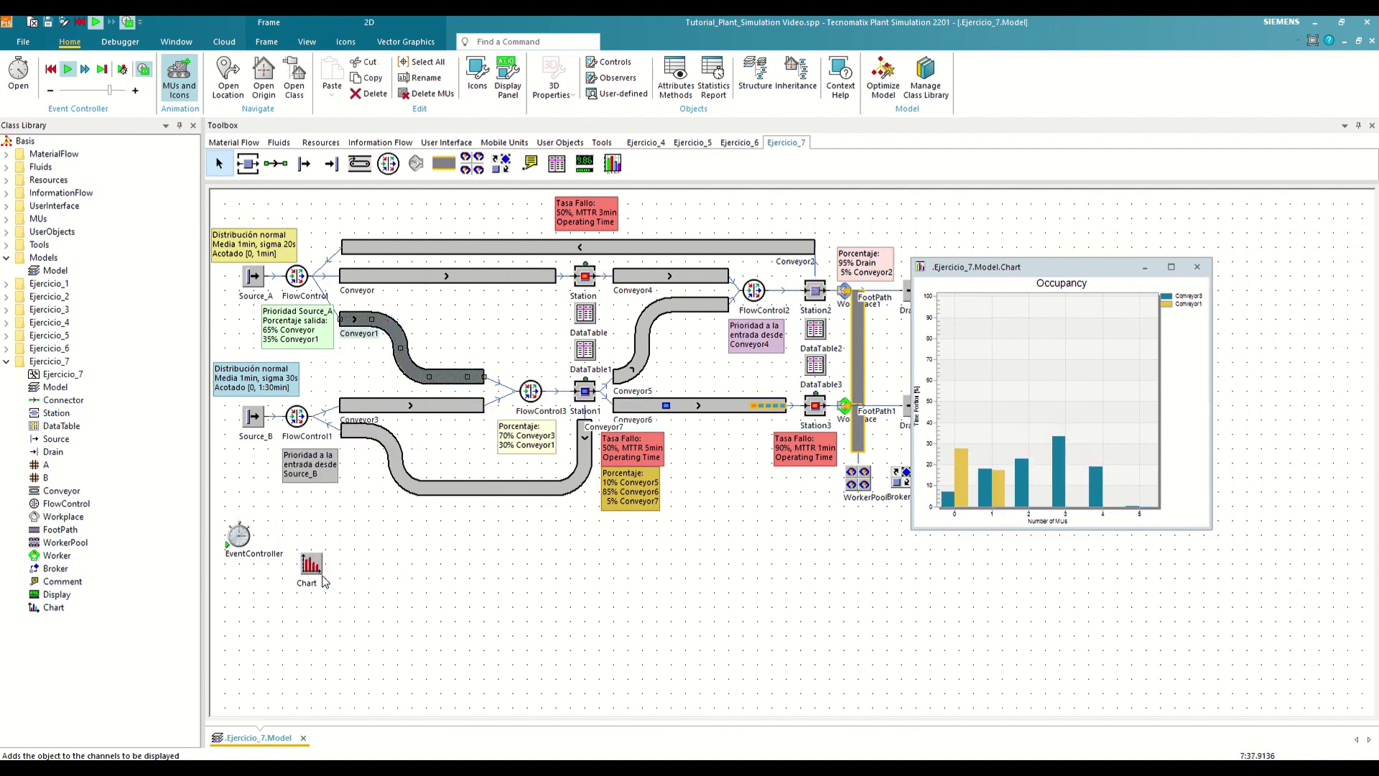
drag(711, 403, 316, 572)
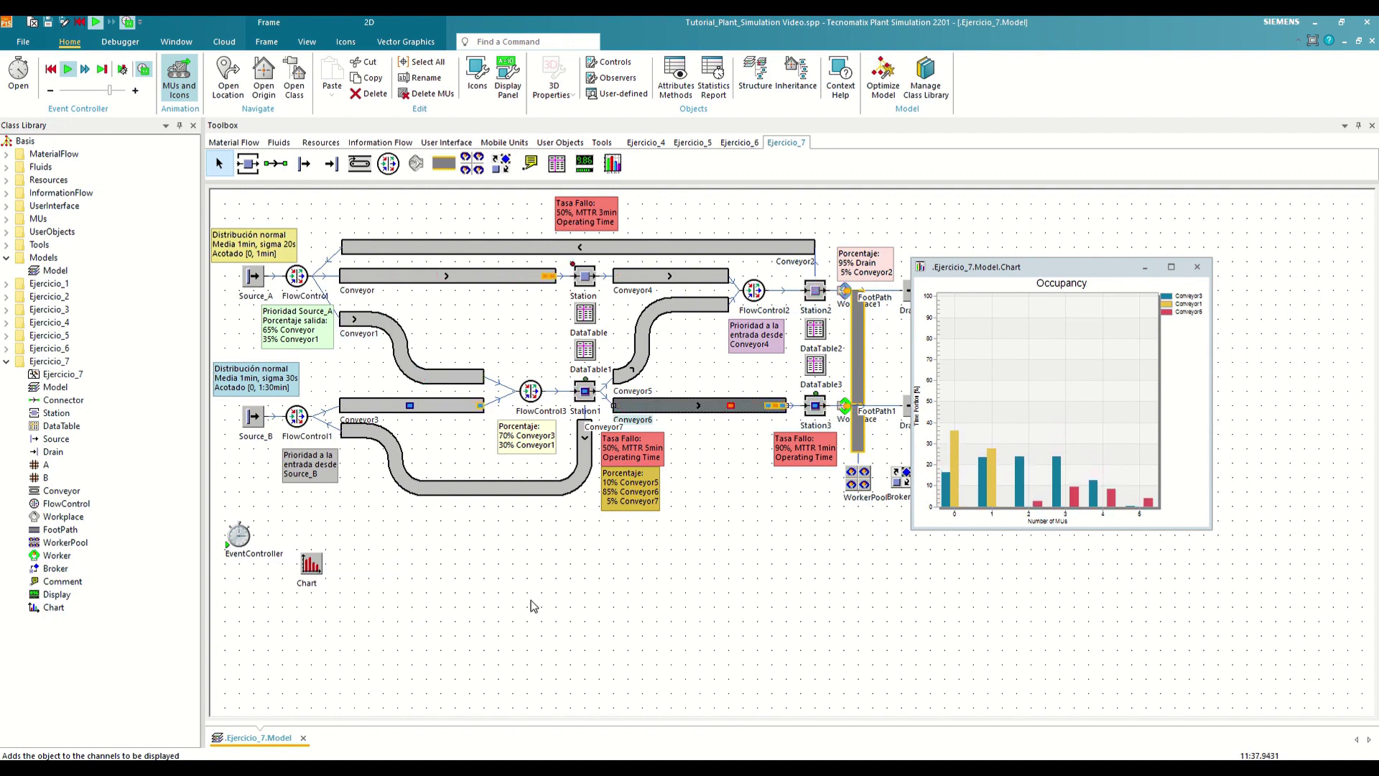
right_click(656, 574)
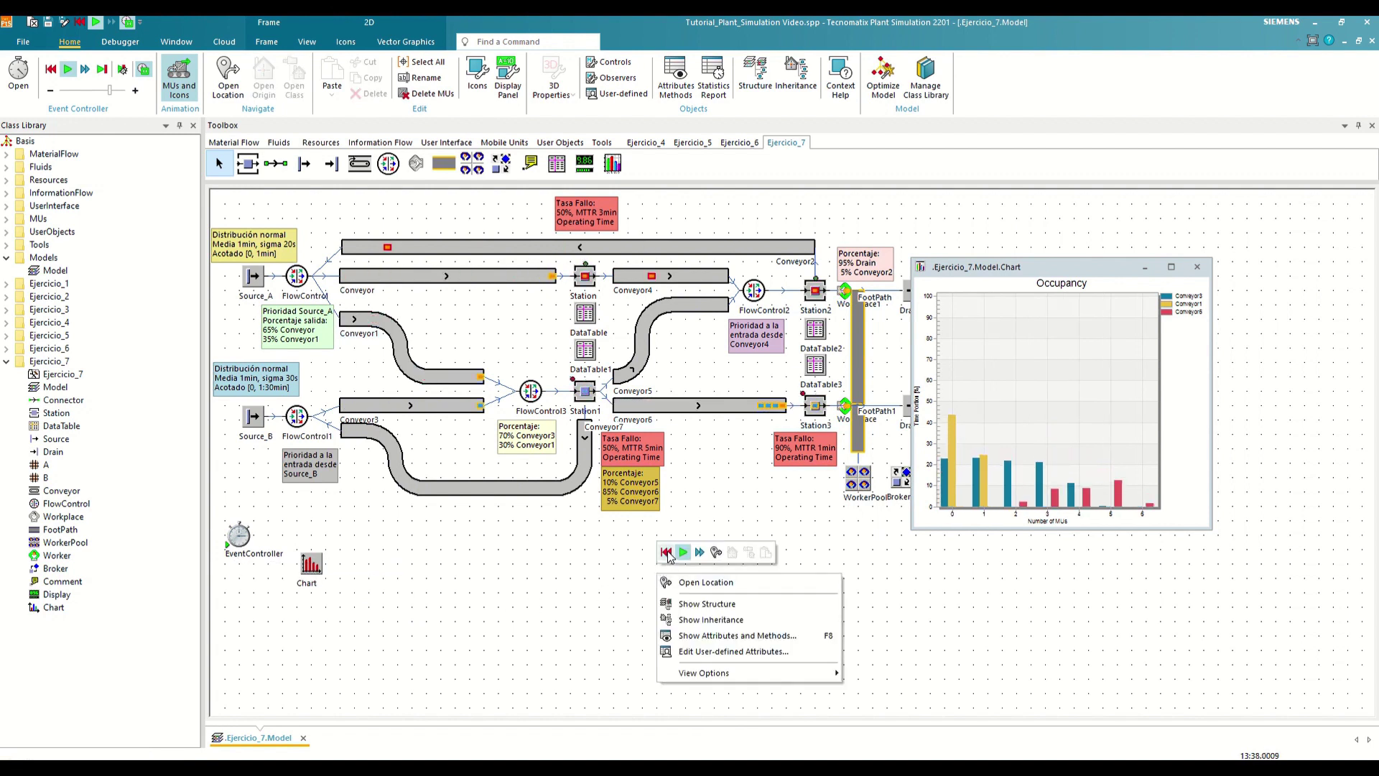
click(668, 557)
drag(1104, 266, 1254, 70)
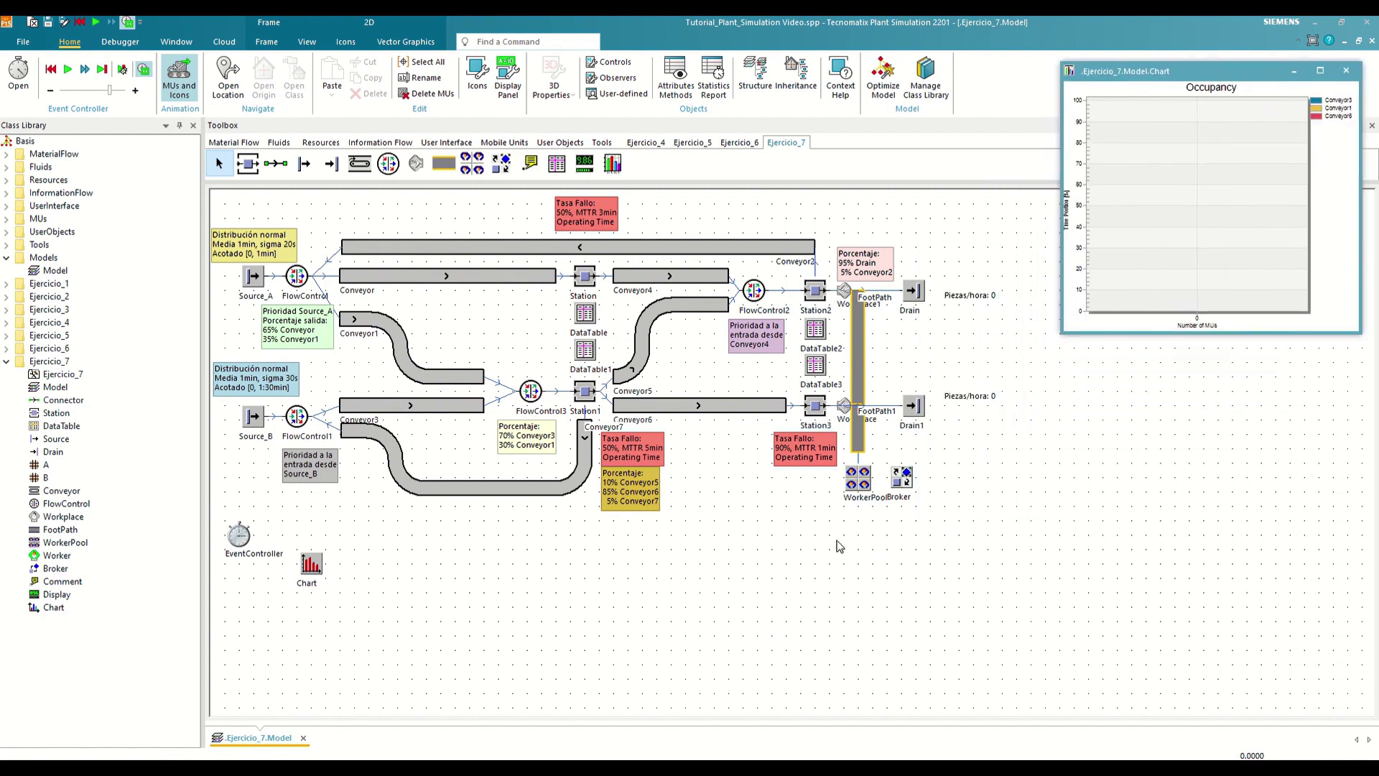
Insert Chart1 beside Chart and add Station with Resource Statistics
click(613, 167)
click(352, 563)
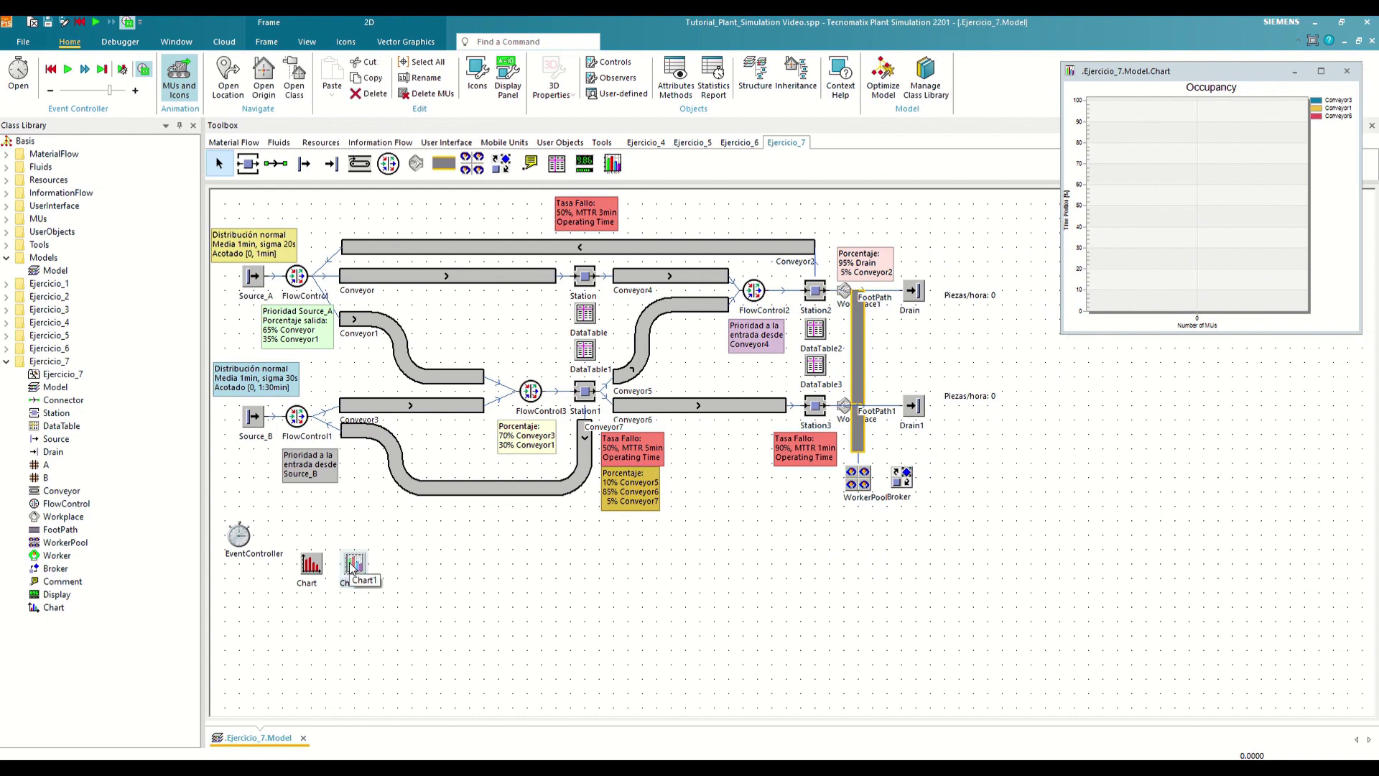
click(549, 582)
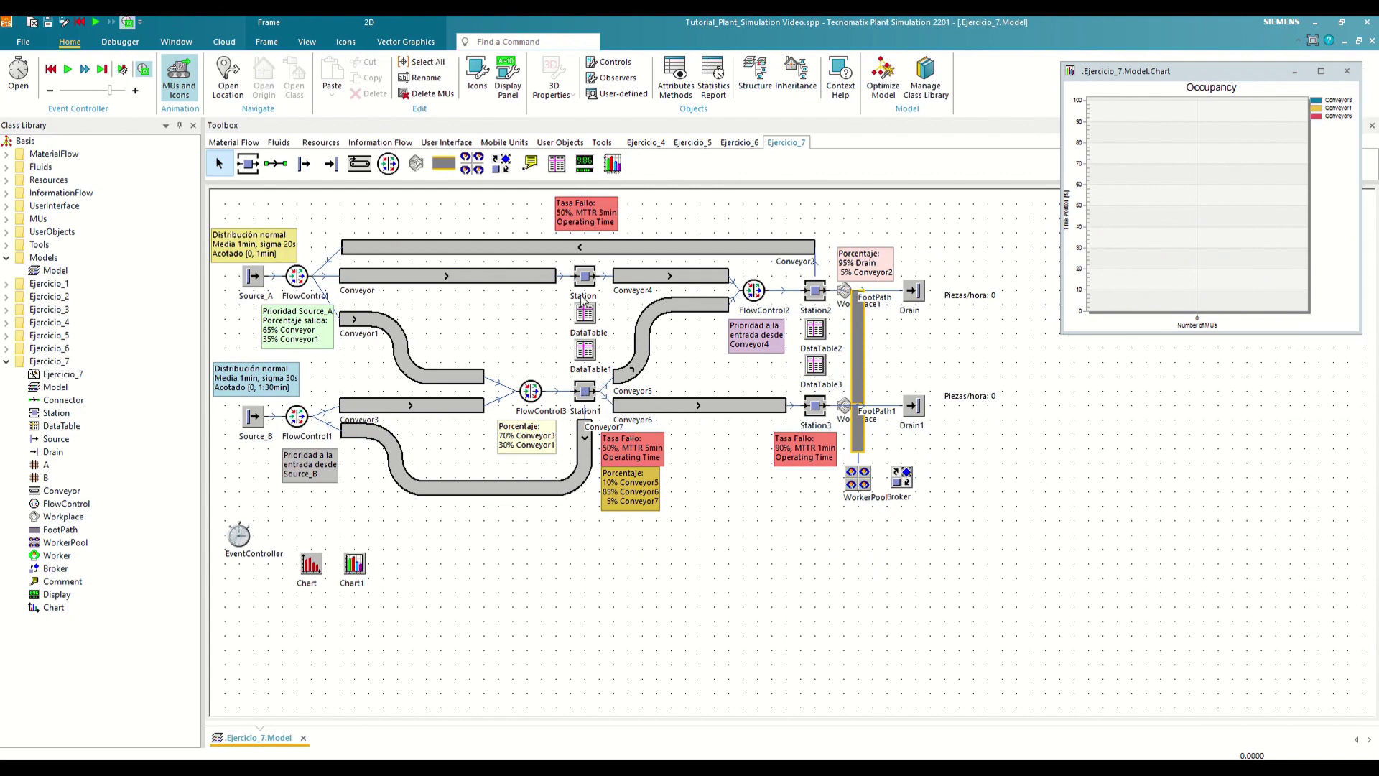
drag(585, 276, 356, 563)
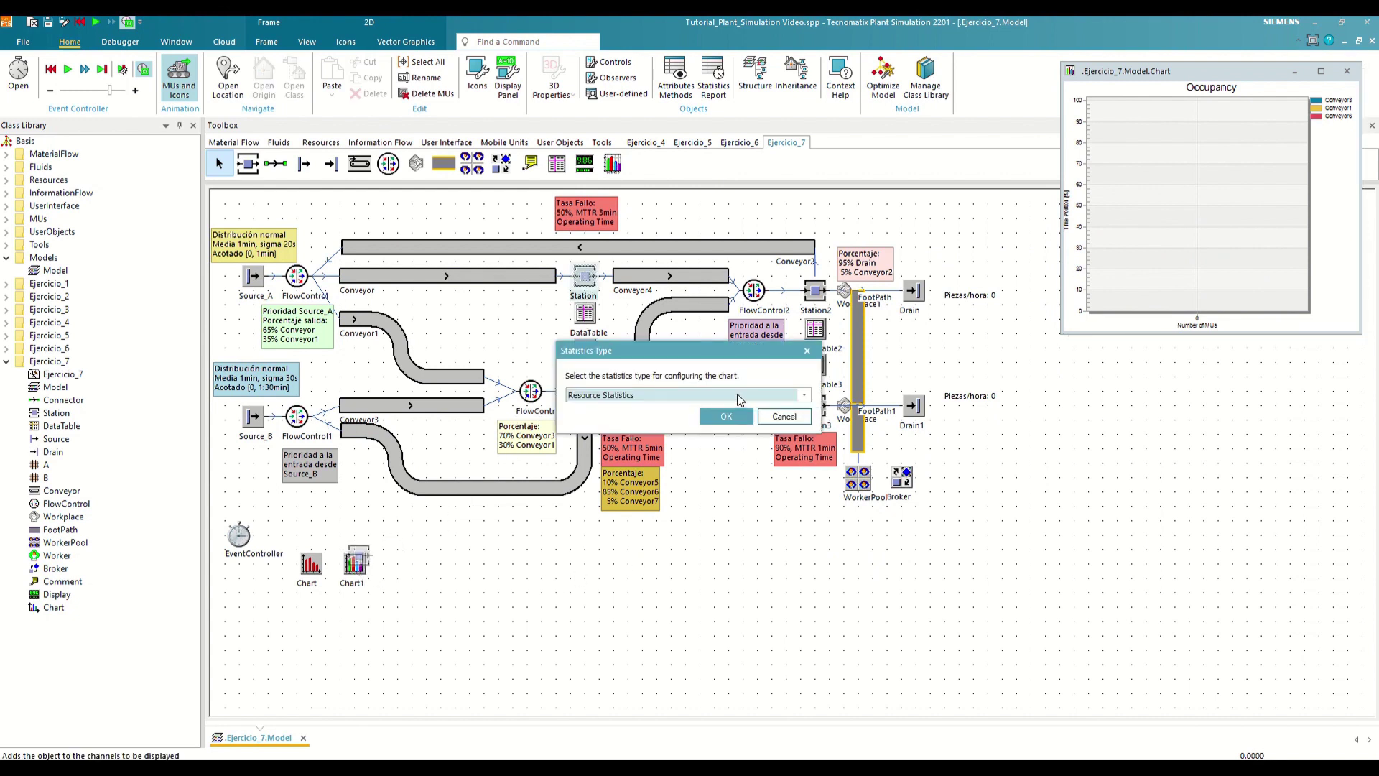
click(726, 416)
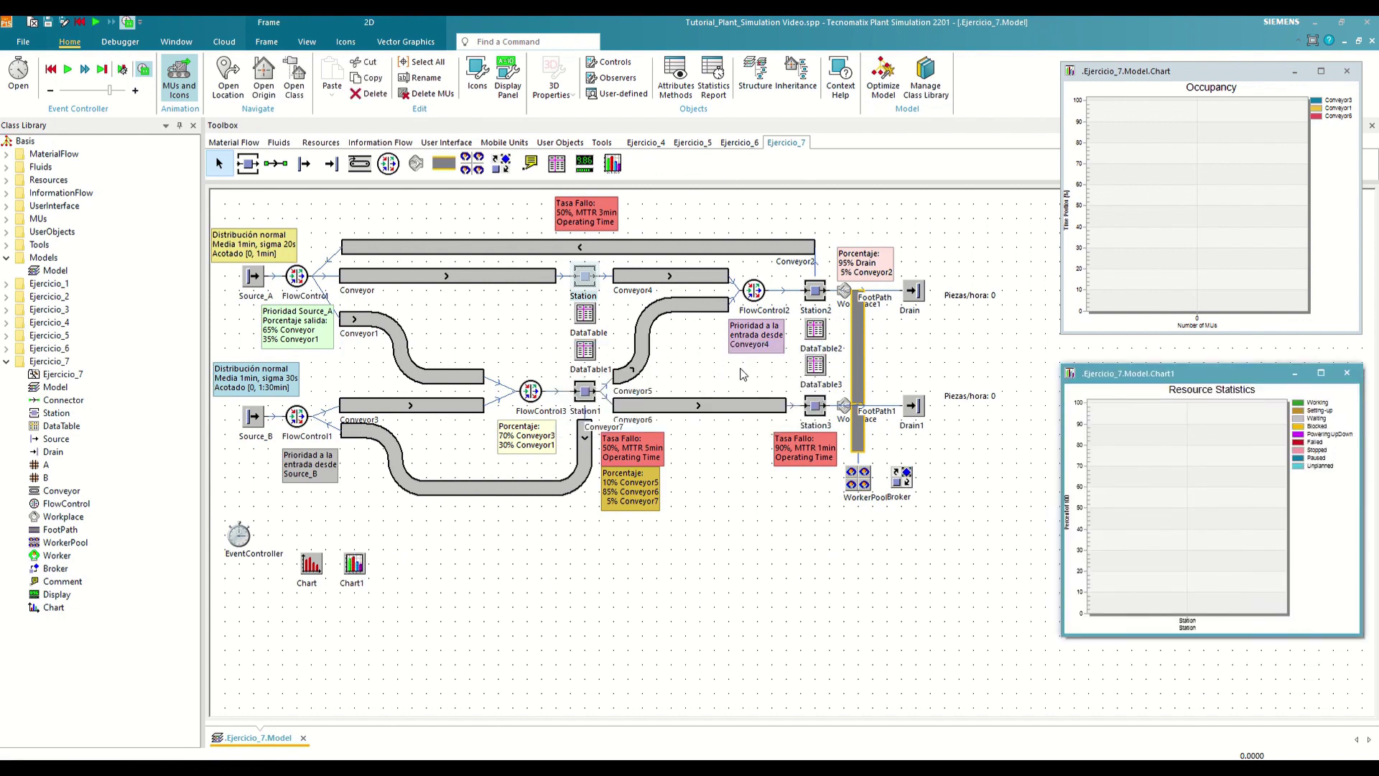
Add Station1, Station2 and Station3 to Chart1 and bring up the run controls
click(581, 390)
drag(579, 394, 354, 568)
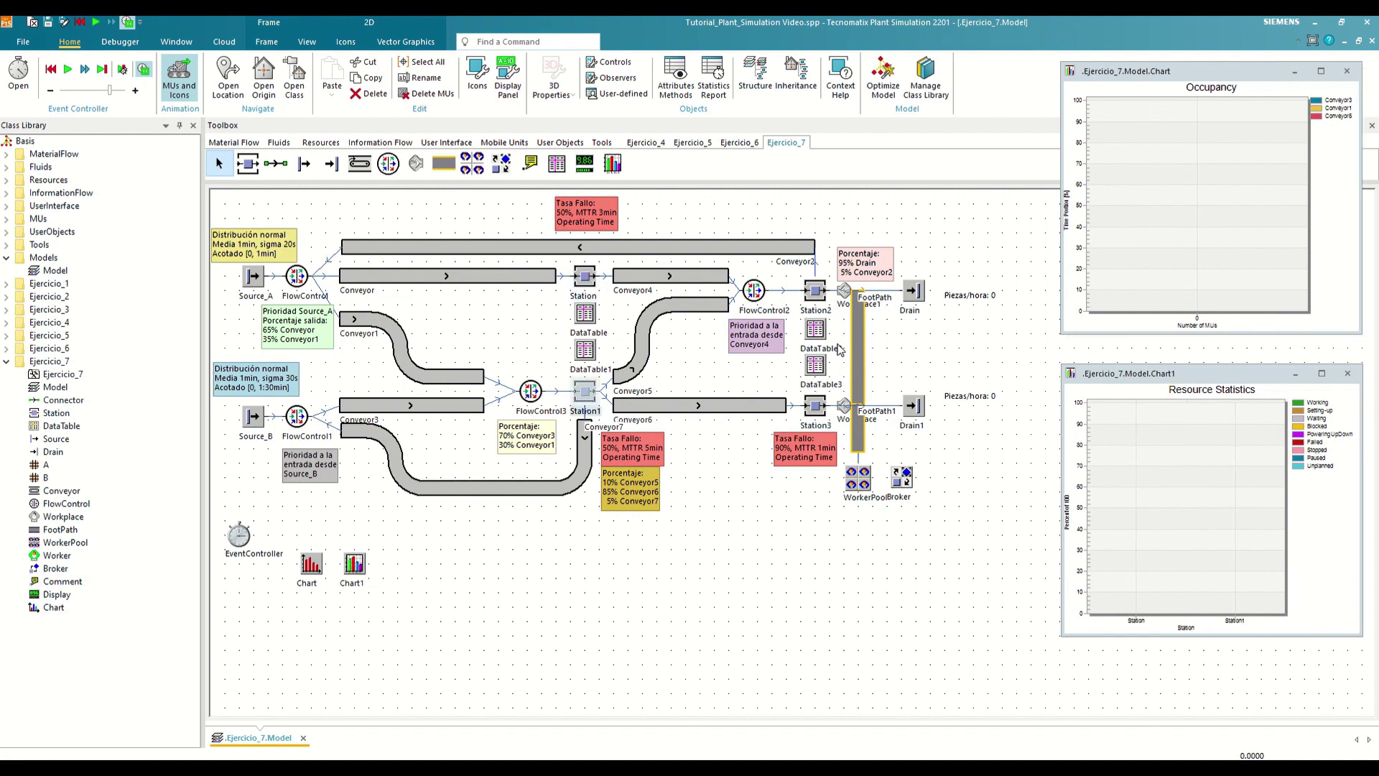
drag(817, 295, 356, 564)
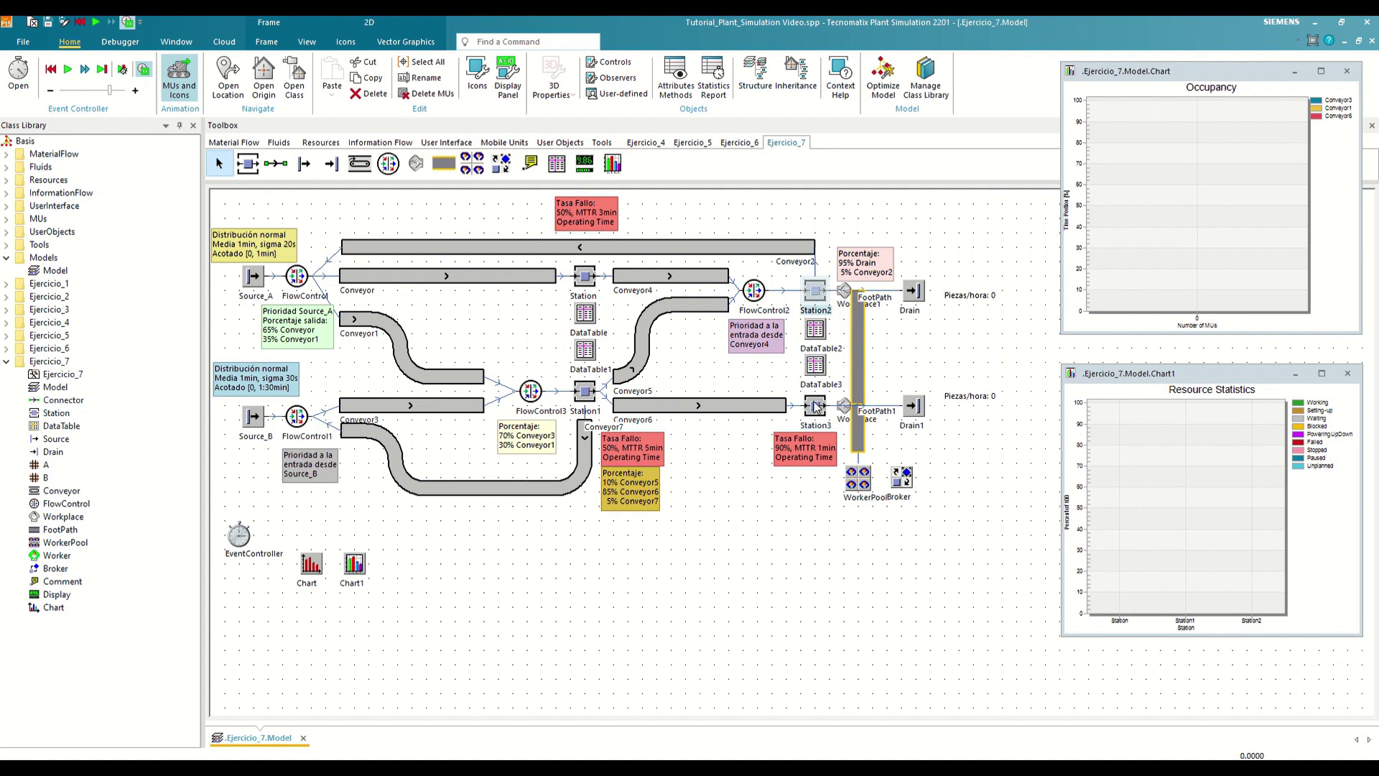
drag(817, 407, 355, 564)
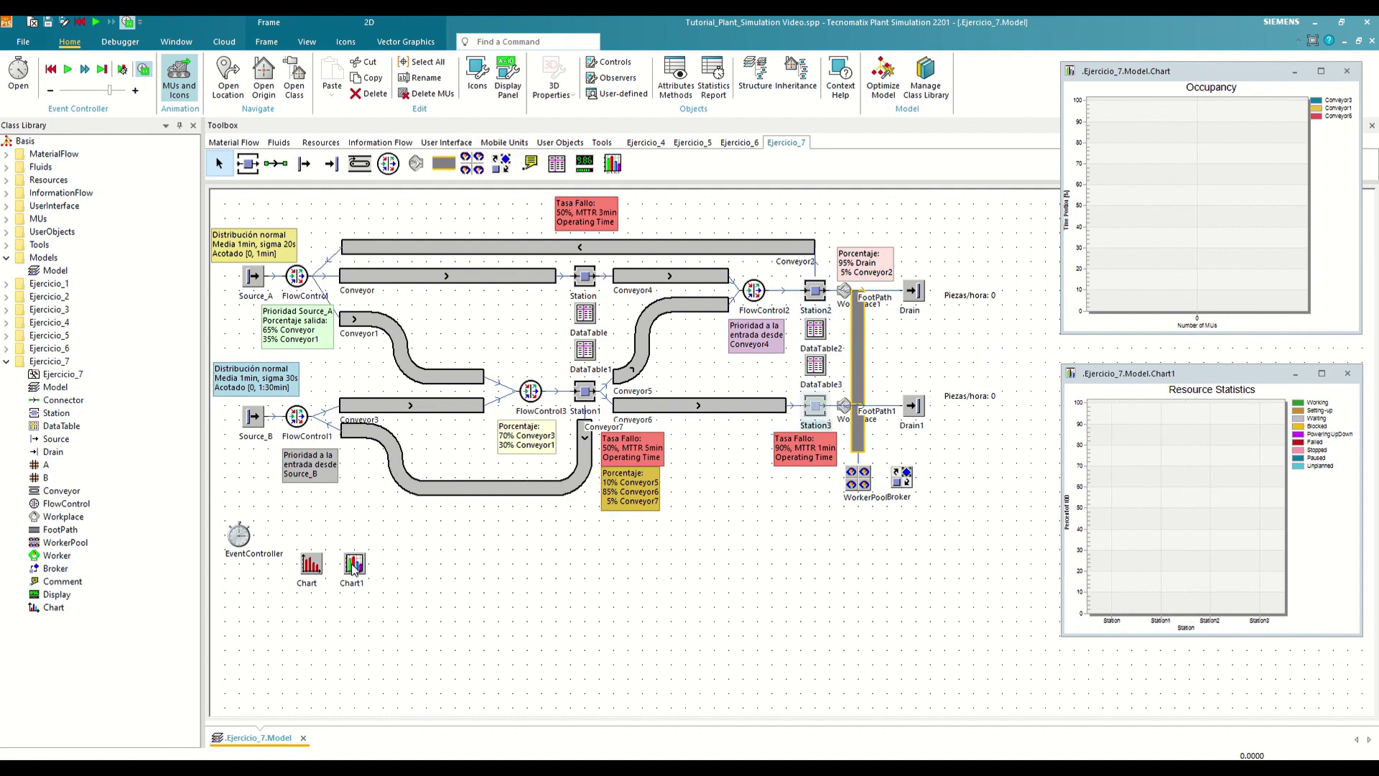
right_click(697, 598)
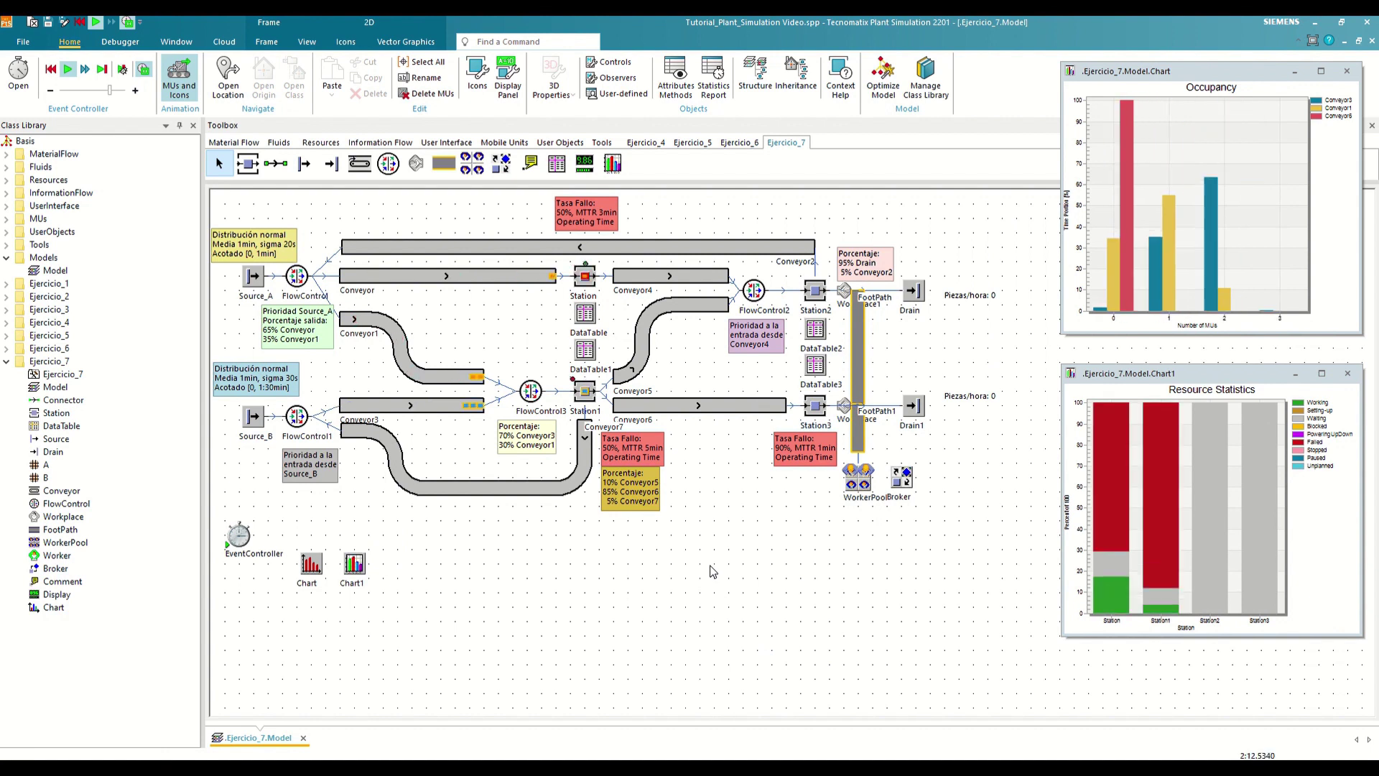
Review Chart1's Display, Axes, Labels, Color and Font tabs, then open its input channels table
double_click(354, 563)
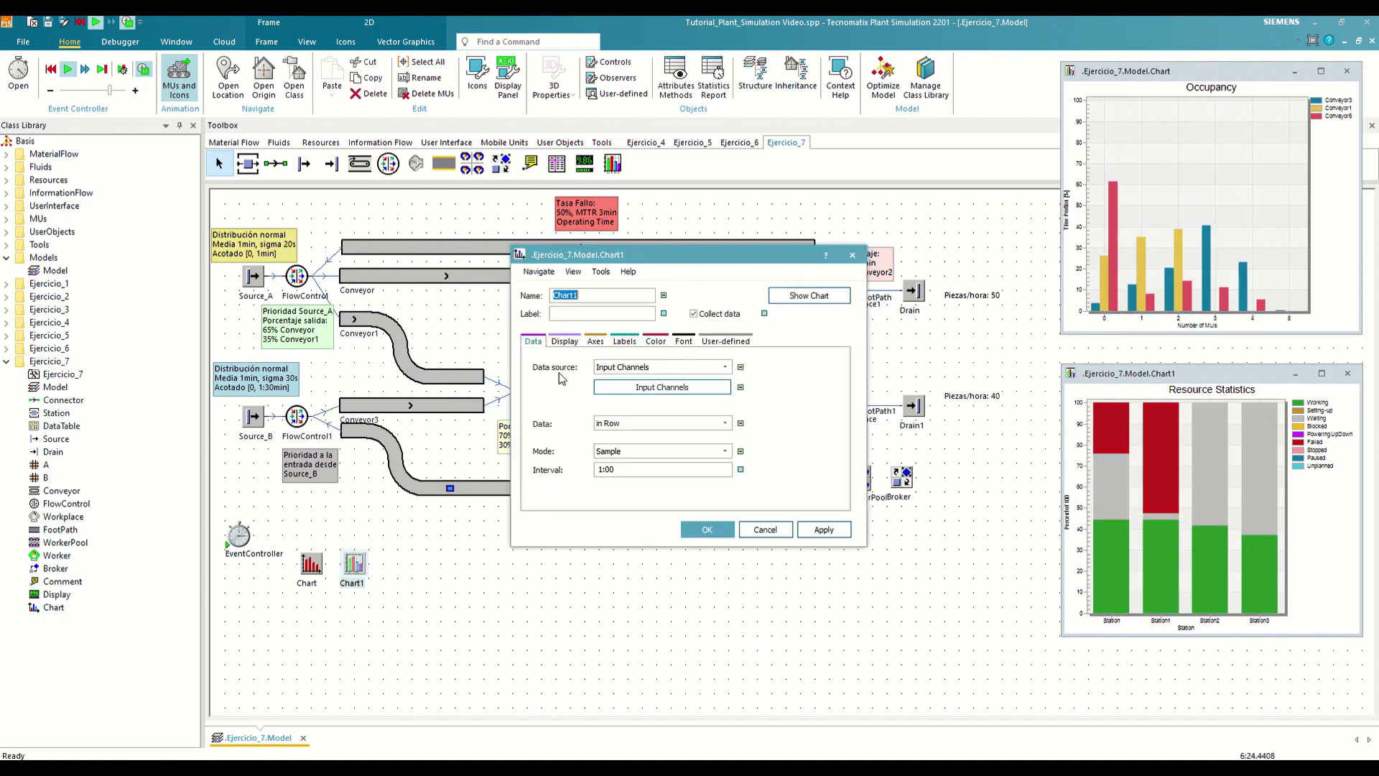
drag(635, 252, 534, 361)
click(457, 443)
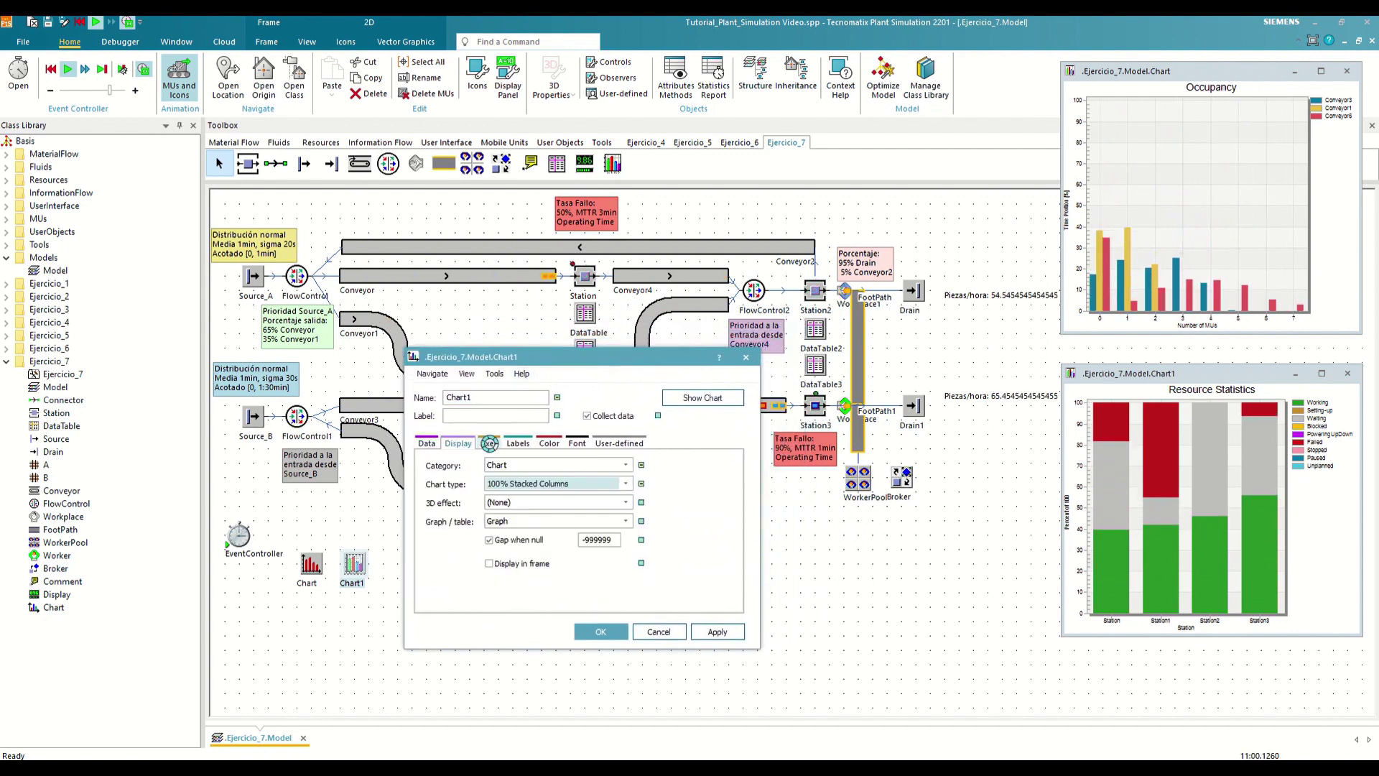
click(489, 444)
click(518, 443)
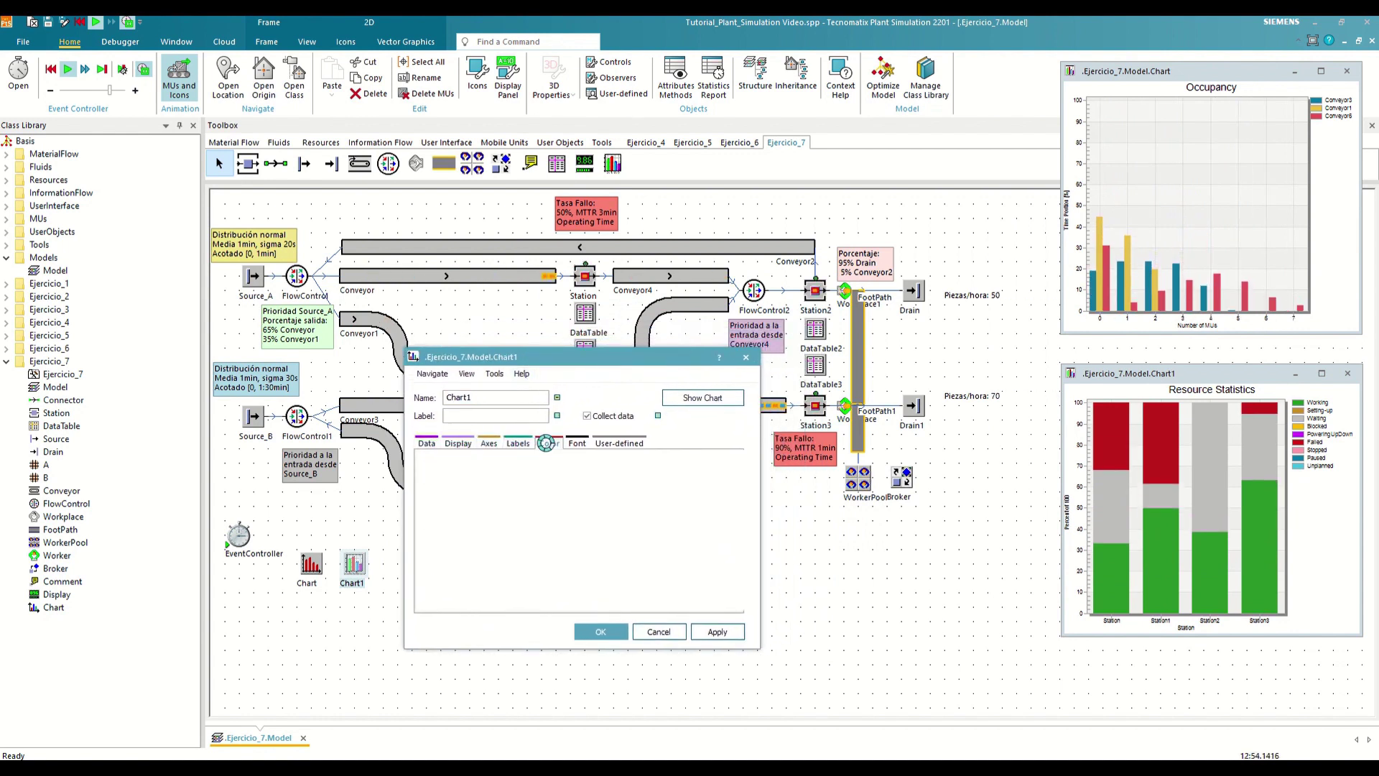
click(549, 443)
click(578, 444)
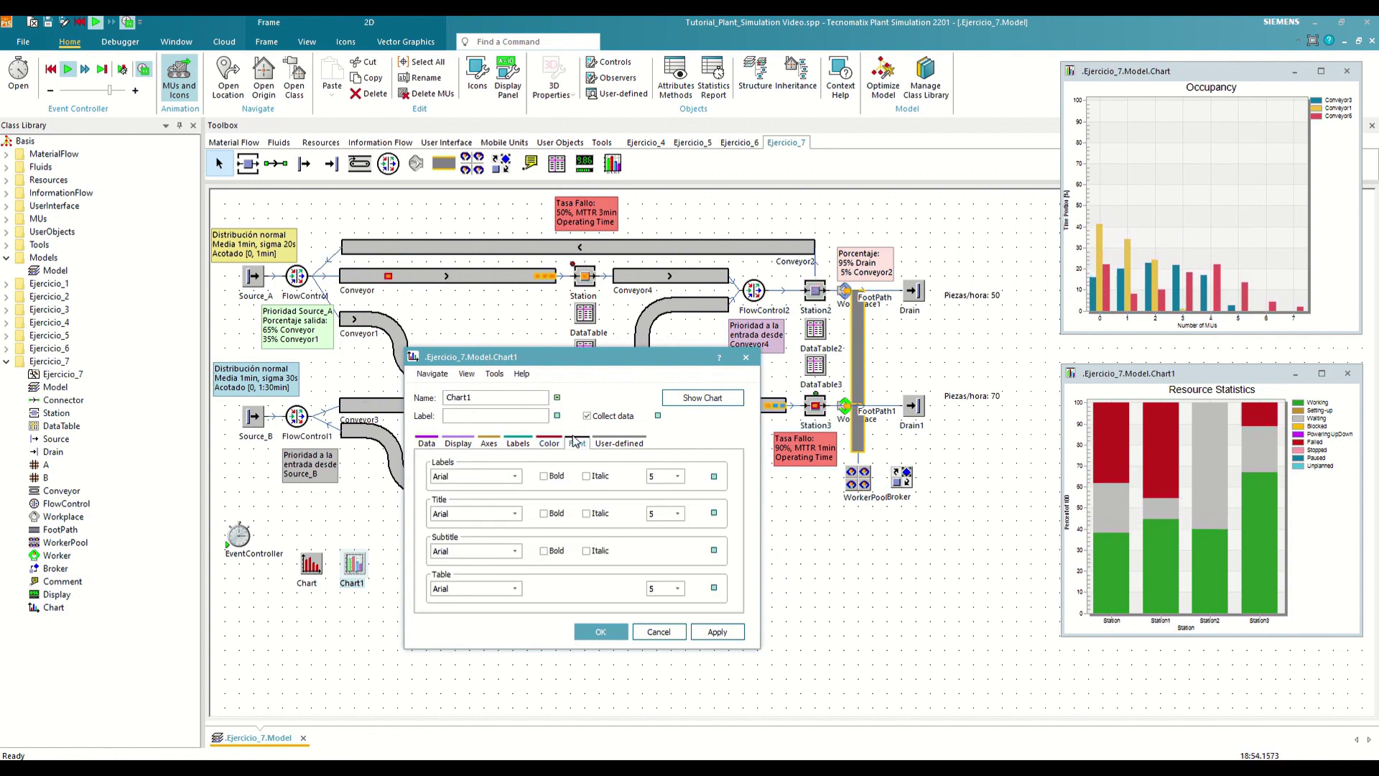
click(433, 449)
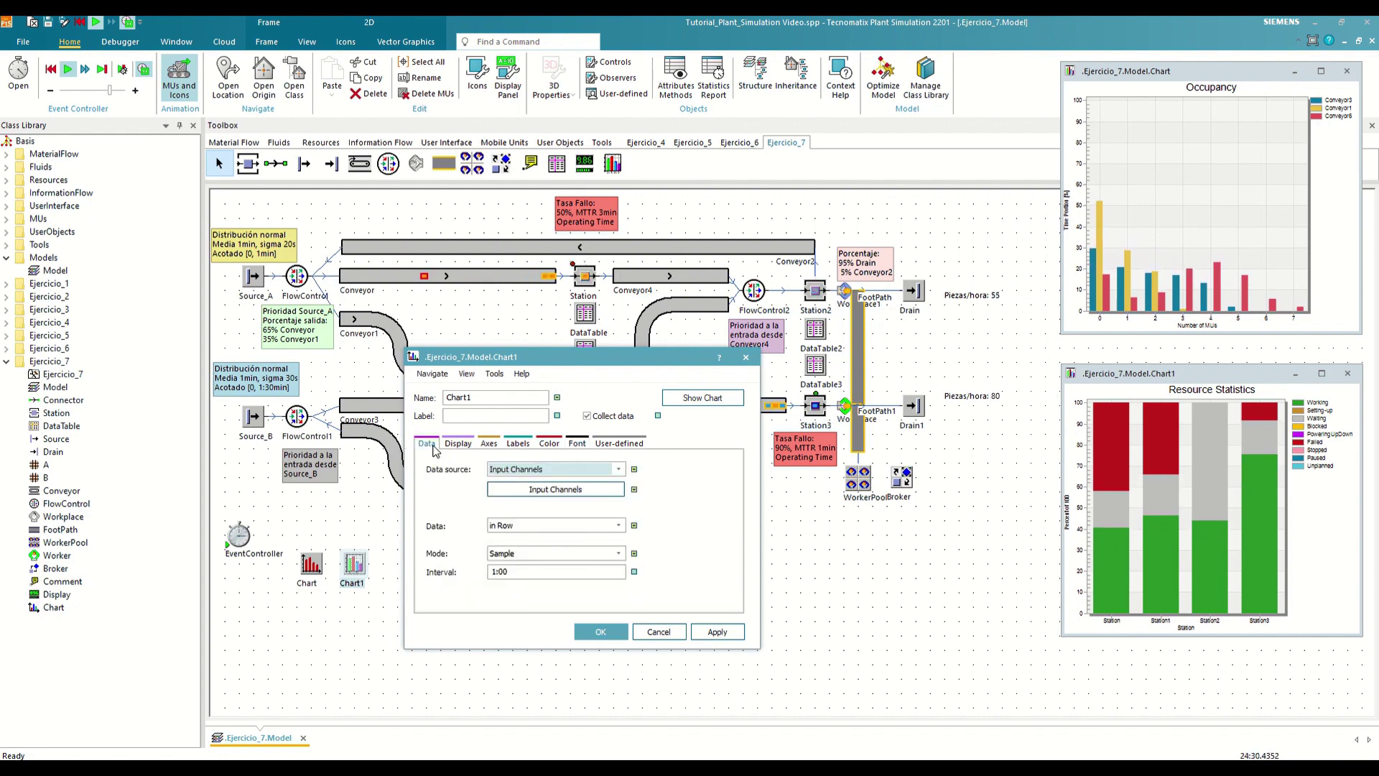
click(551, 495)
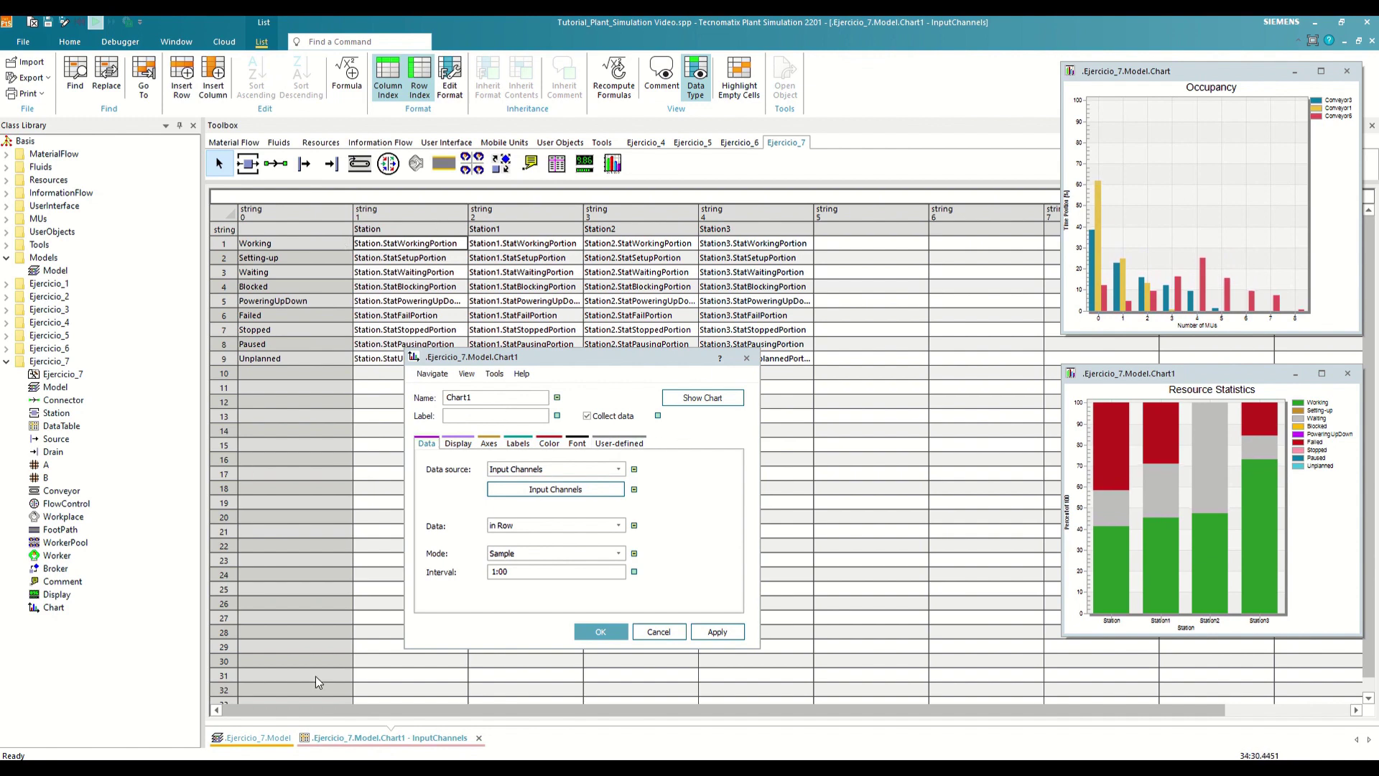
Show Chart1 as 100% stacked columns with Display in frame enabled, applied and confirmed
click(478, 738)
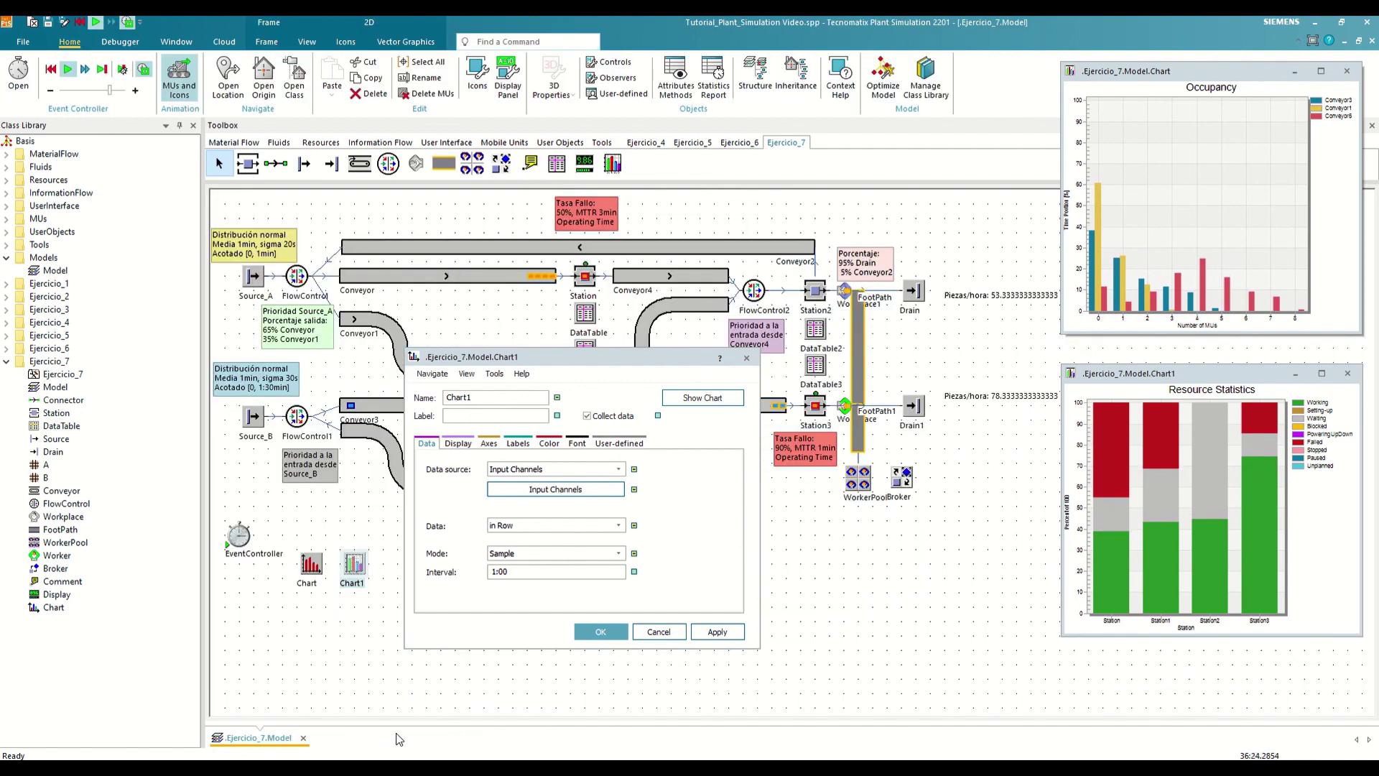
click(458, 444)
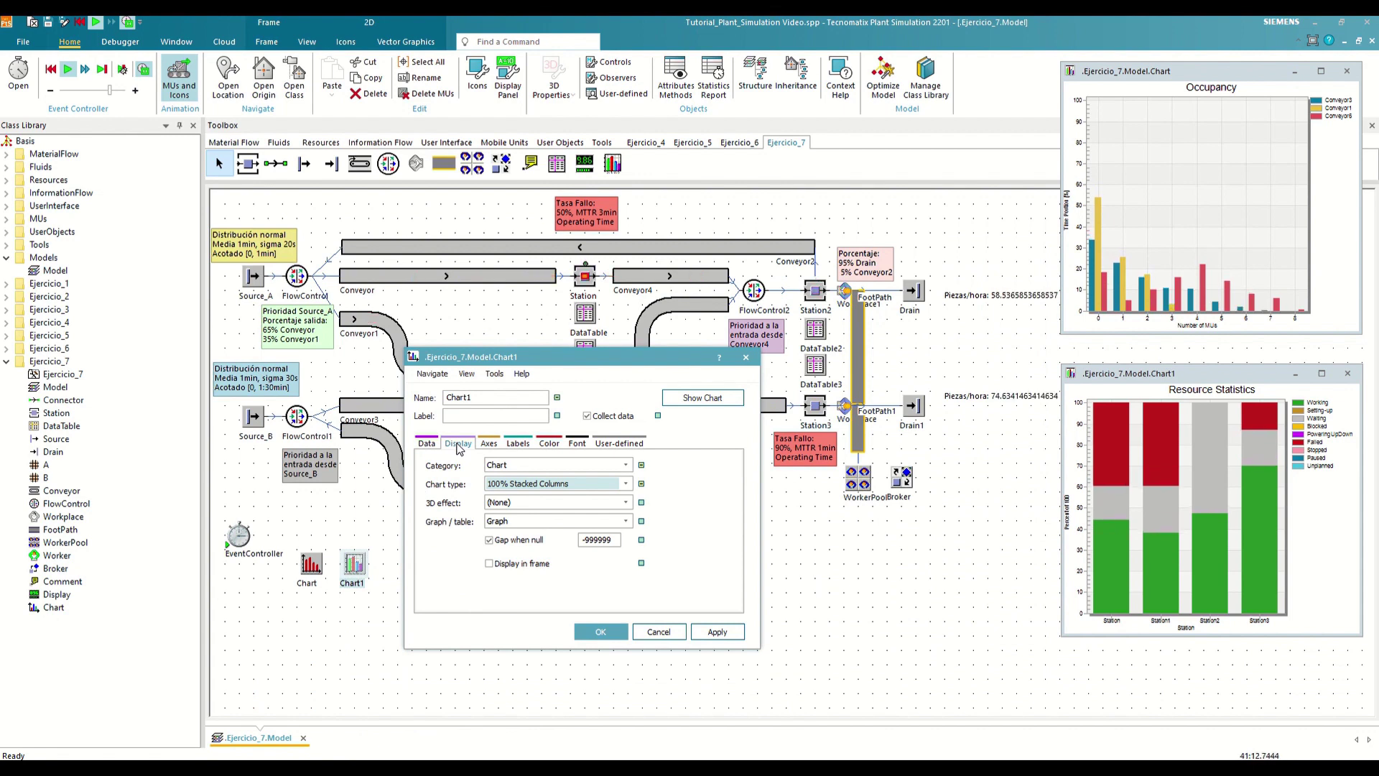
click(512, 565)
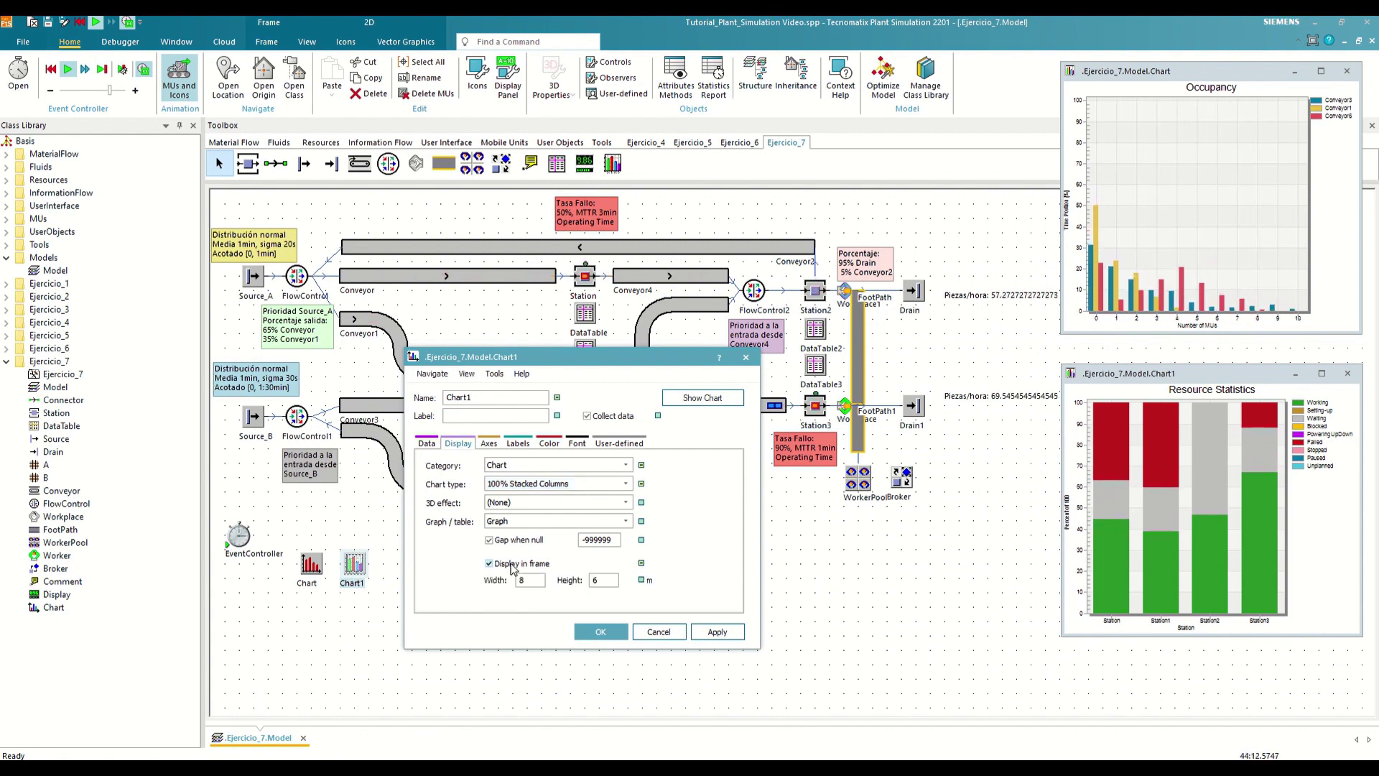
click(717, 631)
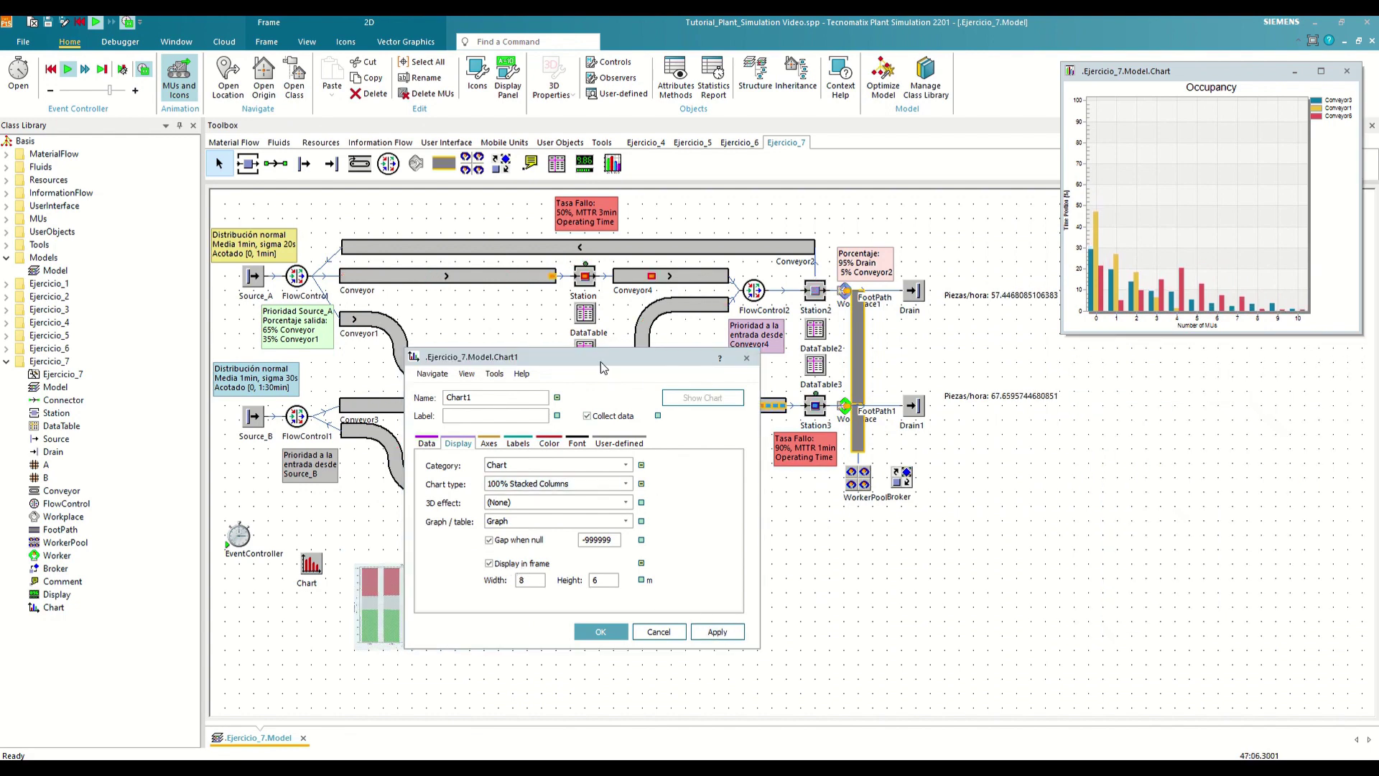
drag(650, 357, 886, 168)
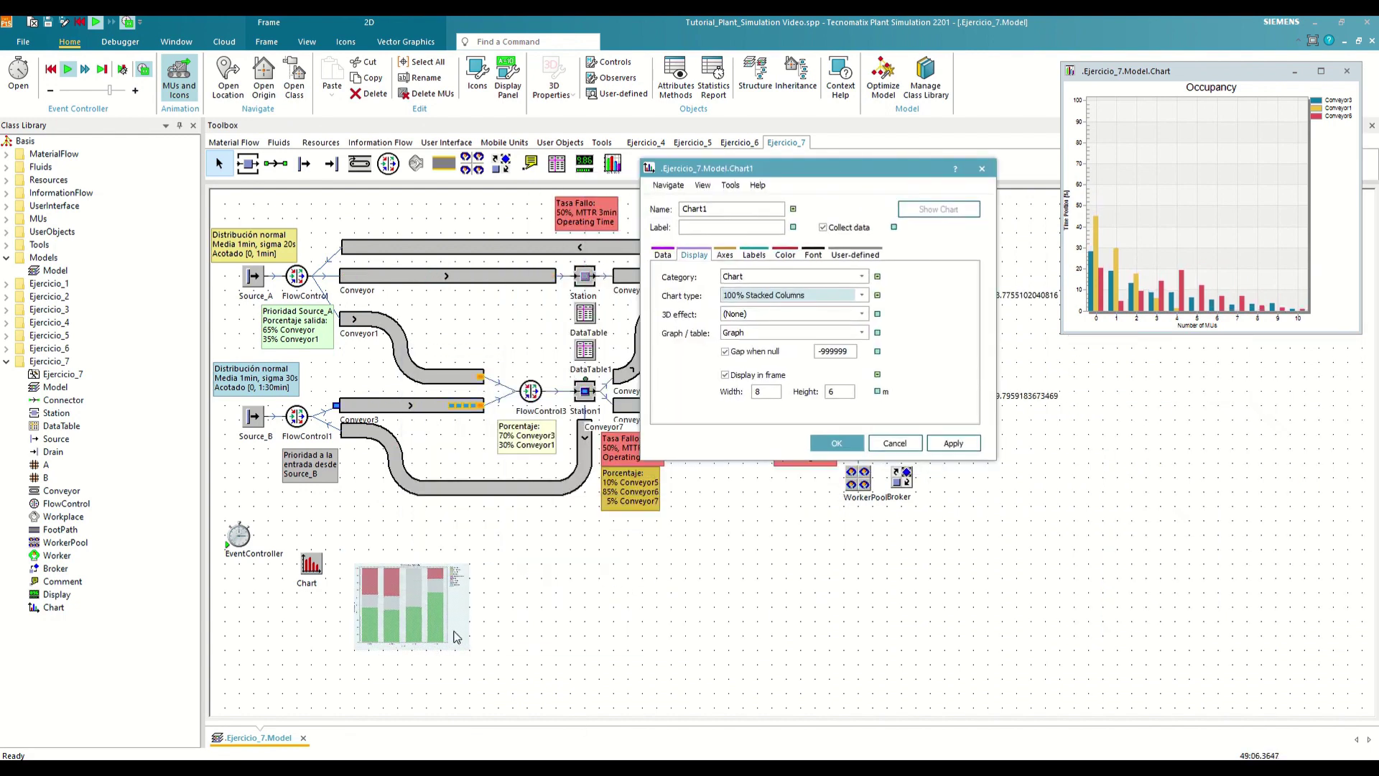
click(611, 643)
click(836, 443)
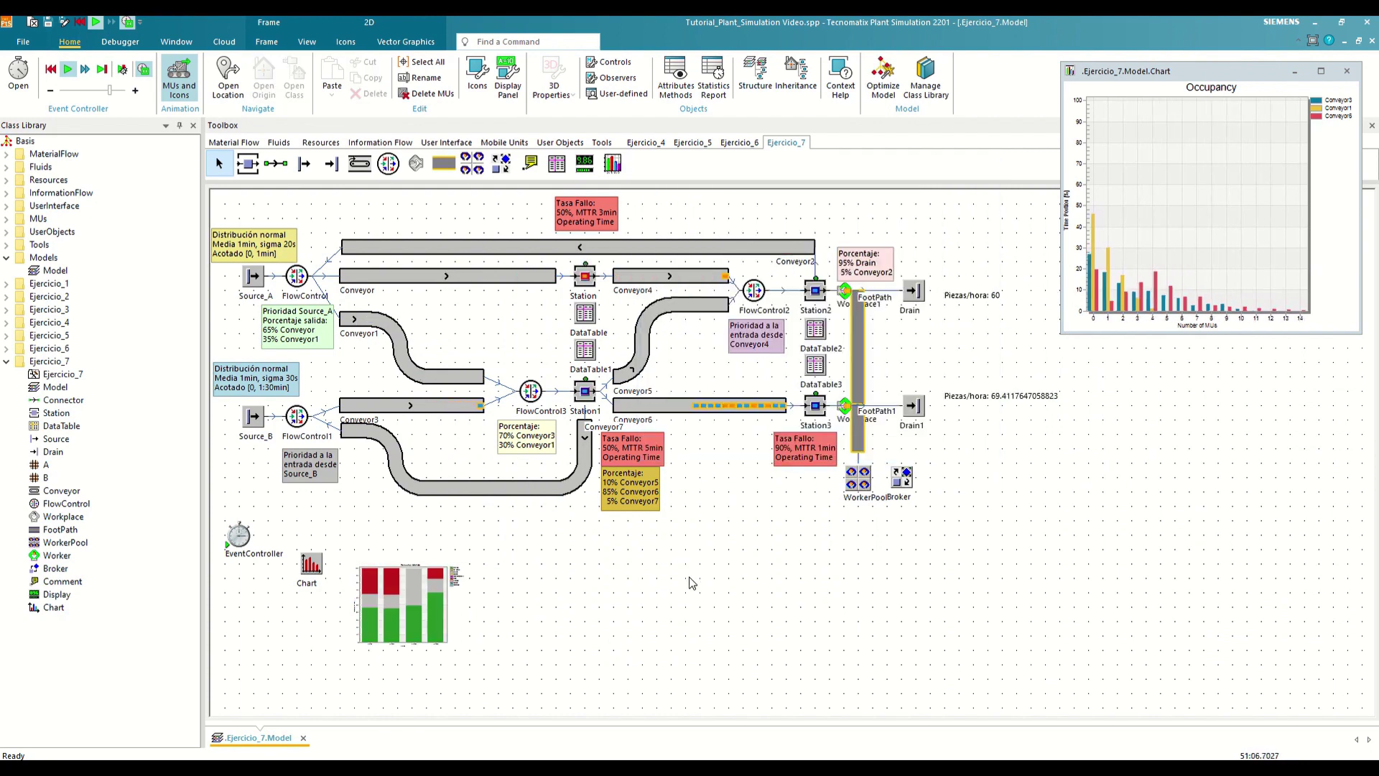
Reset the simulation and load the Worker Chart library in the class library manager
right_click(679, 584)
click(693, 574)
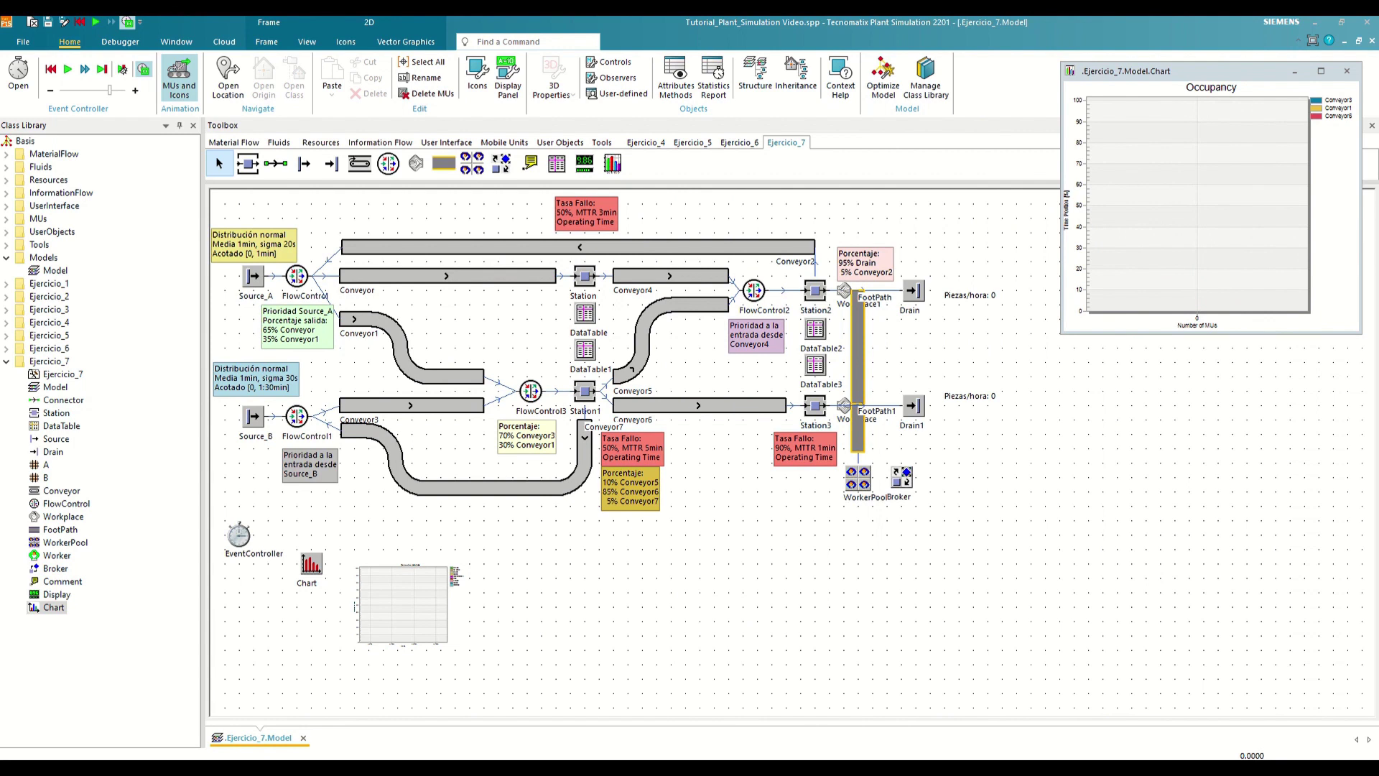
click(937, 92)
click(623, 212)
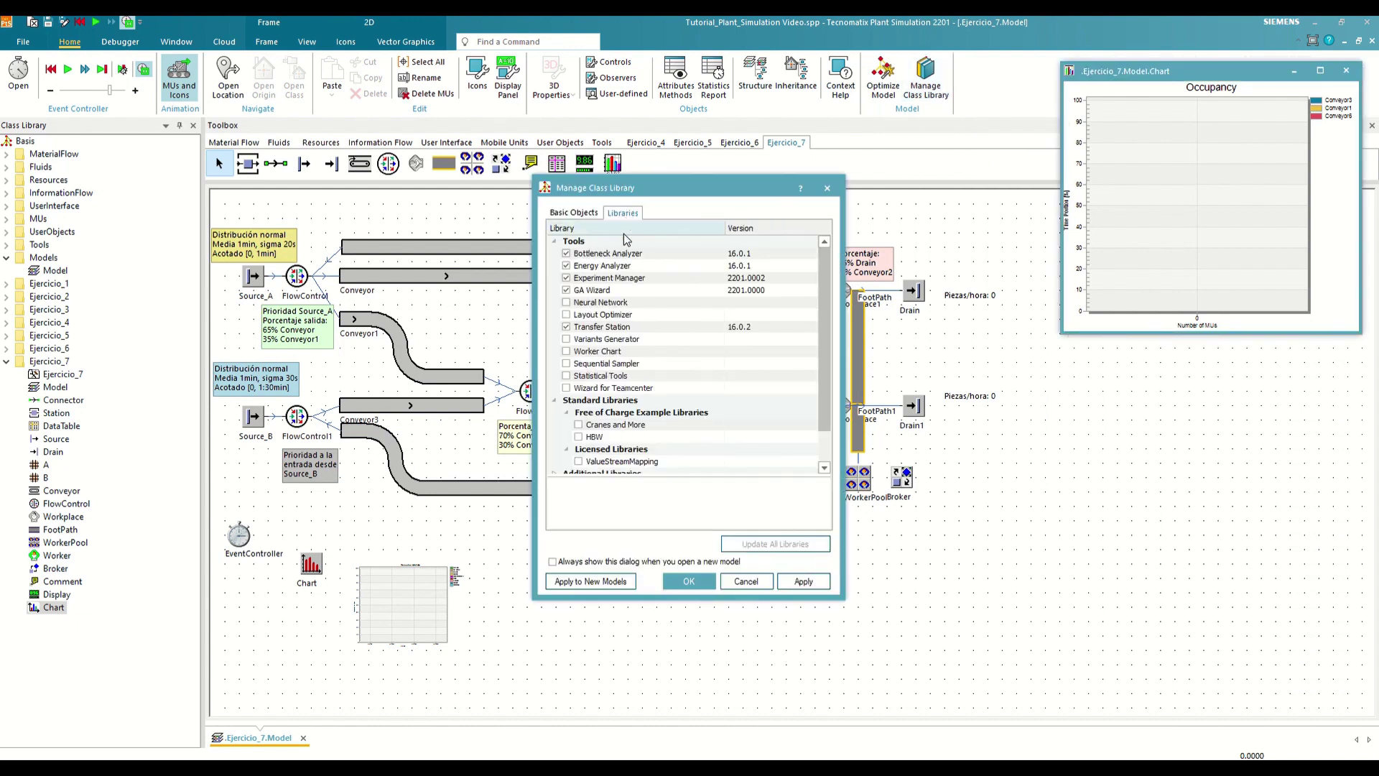
click(566, 351)
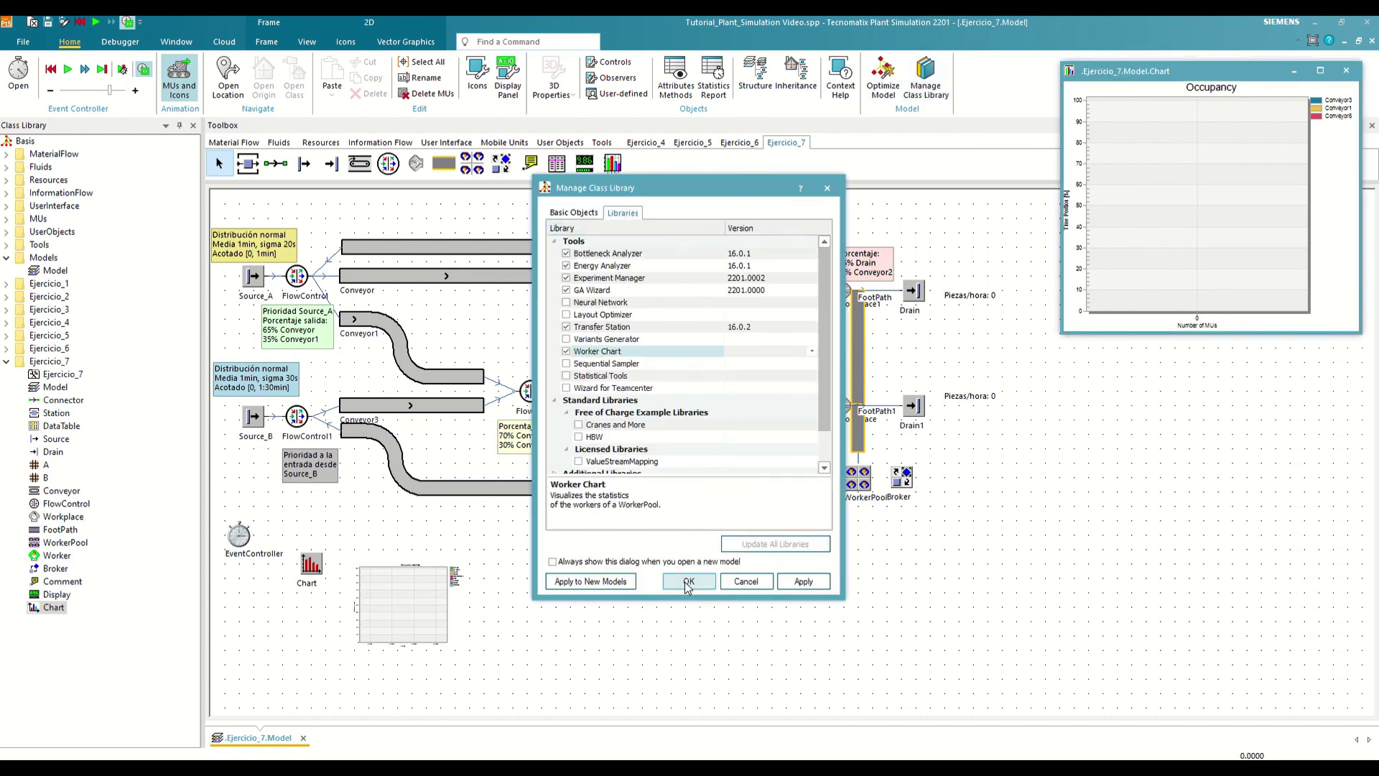
click(687, 582)
Copy WorkerChart from Tools into the Ejercicio_7 folder and onto the Ejercicio_7 toolbox tab
click(13, 244)
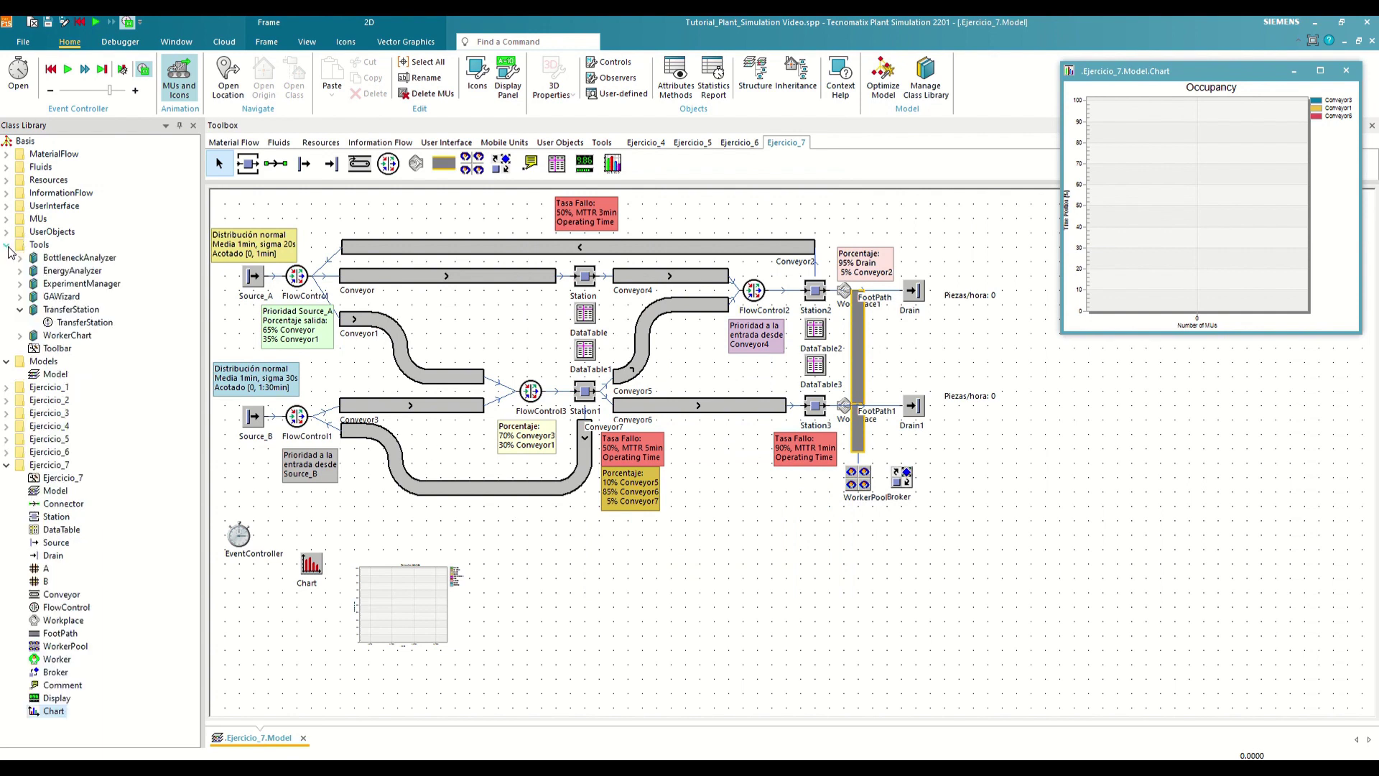
drag(56, 336, 69, 481)
click(19, 725)
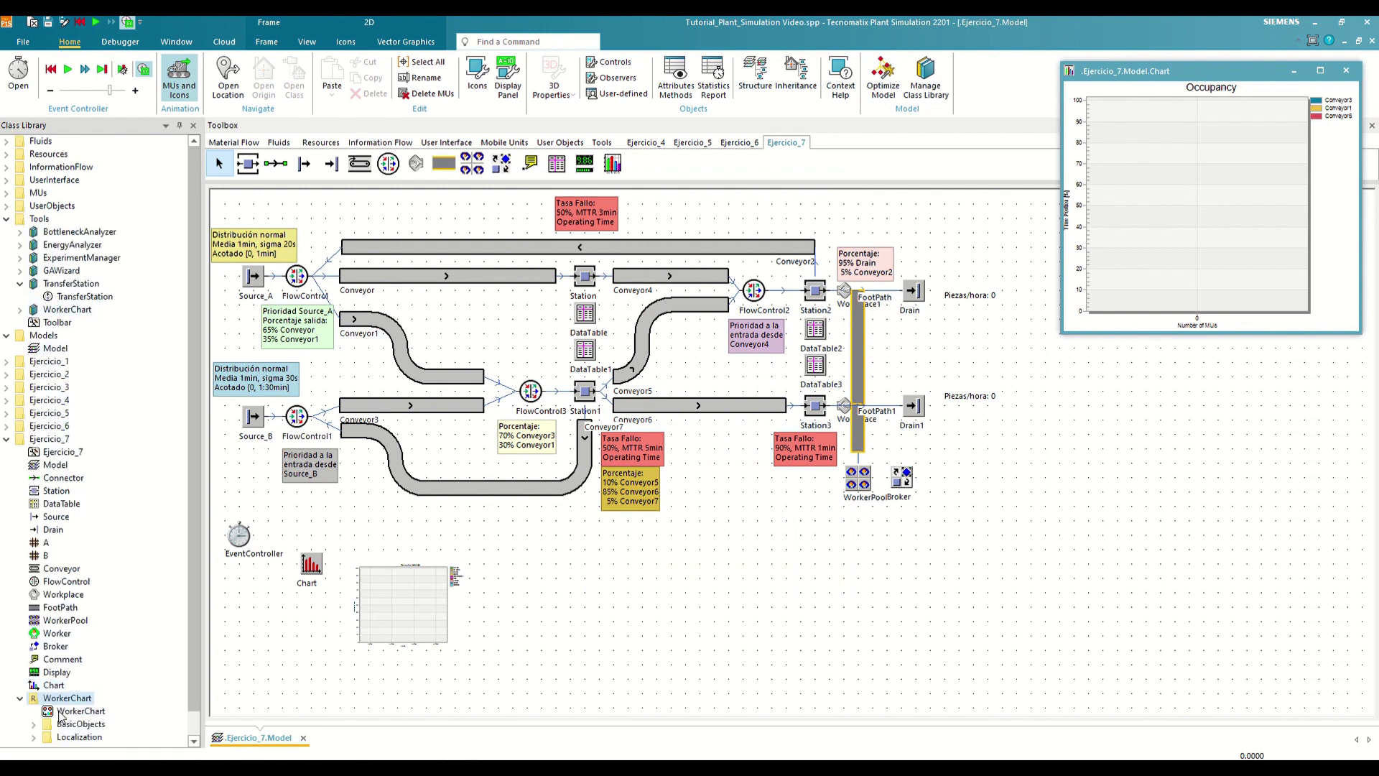
drag(60, 711, 640, 163)
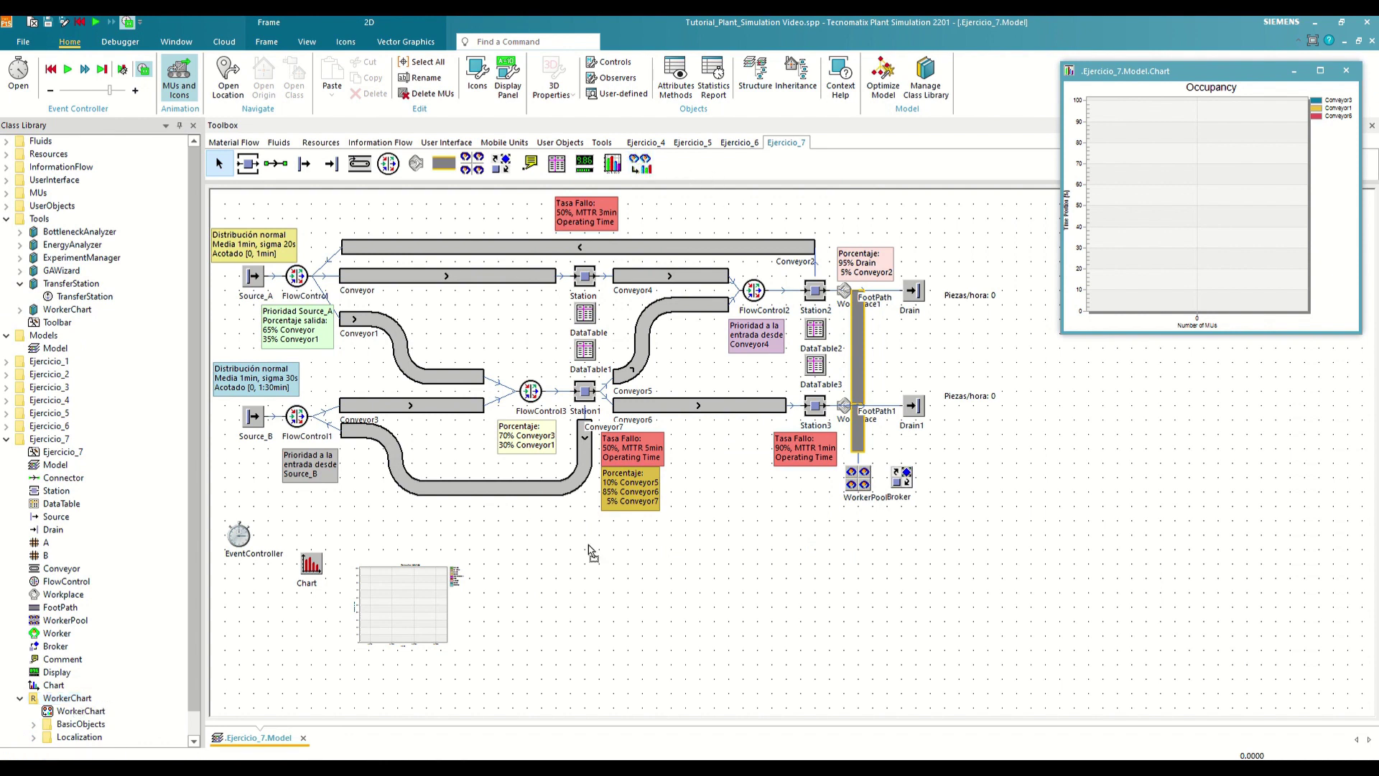
Place a WorkerChart and assign the WorkerPool to it, grouping workers as Individuals
click(498, 577)
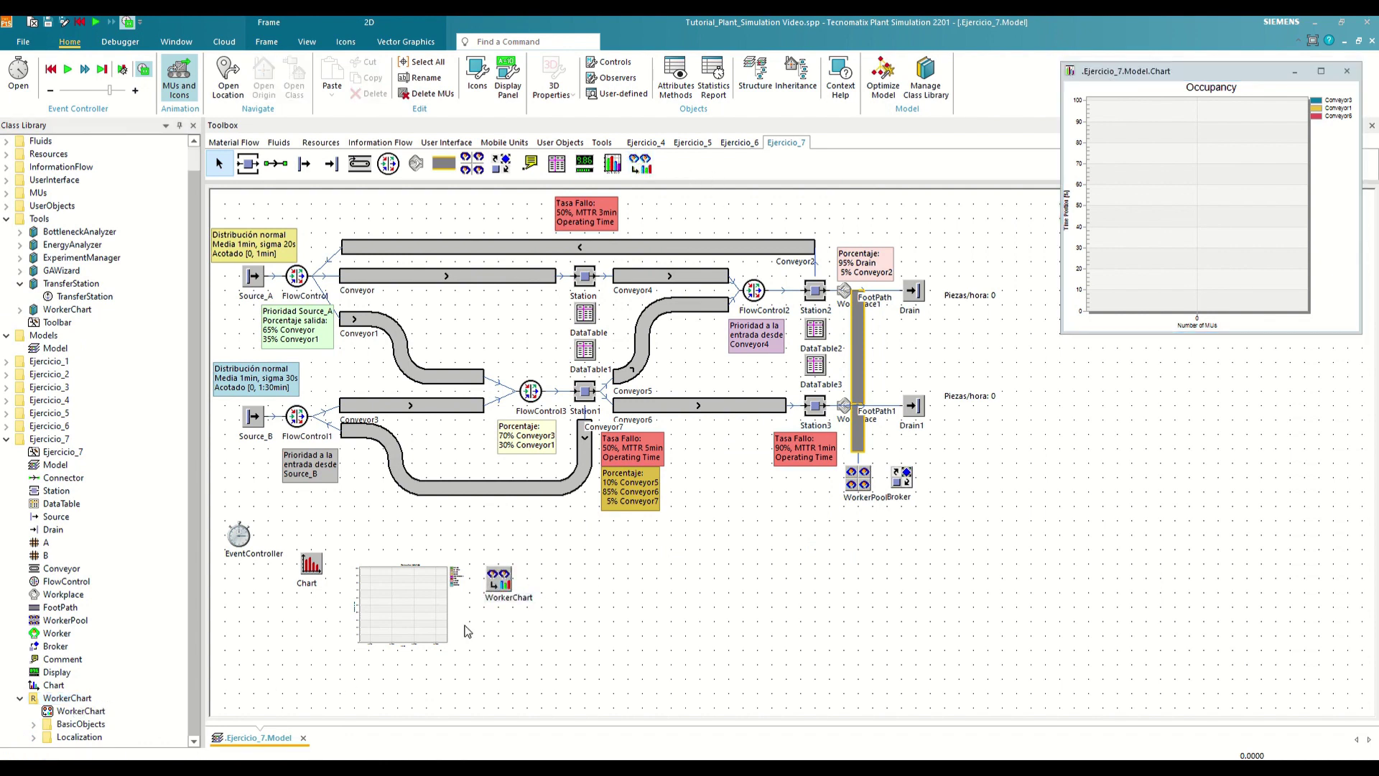
double_click(498, 578)
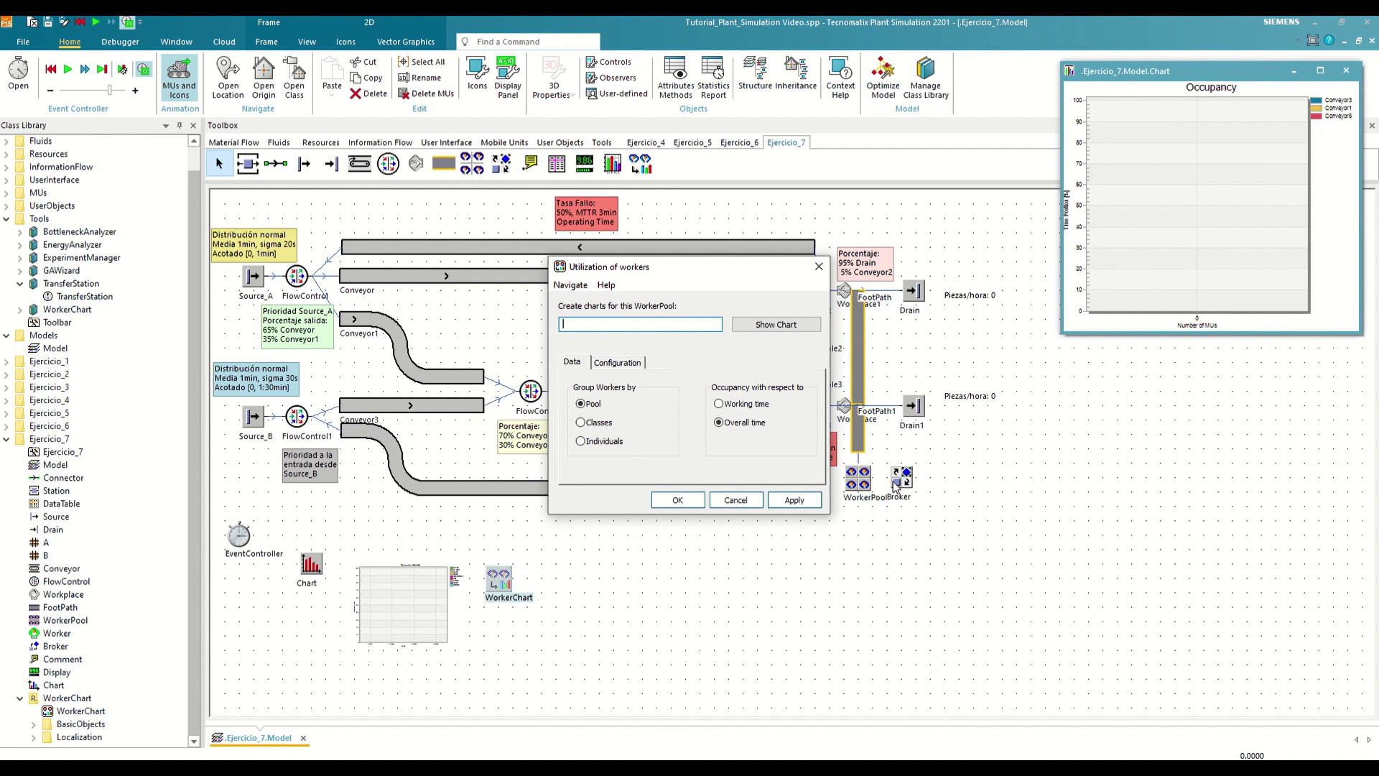
drag(874, 481, 674, 326)
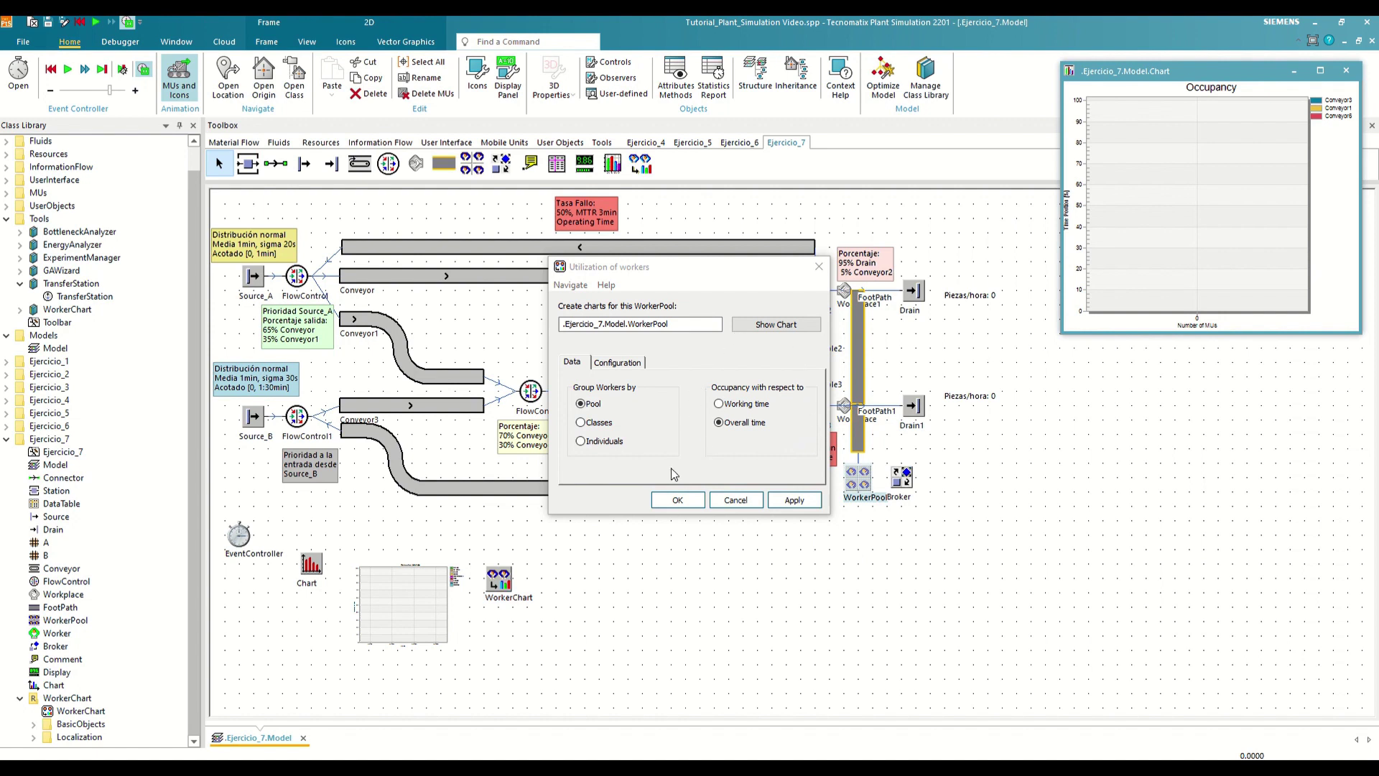
click(580, 441)
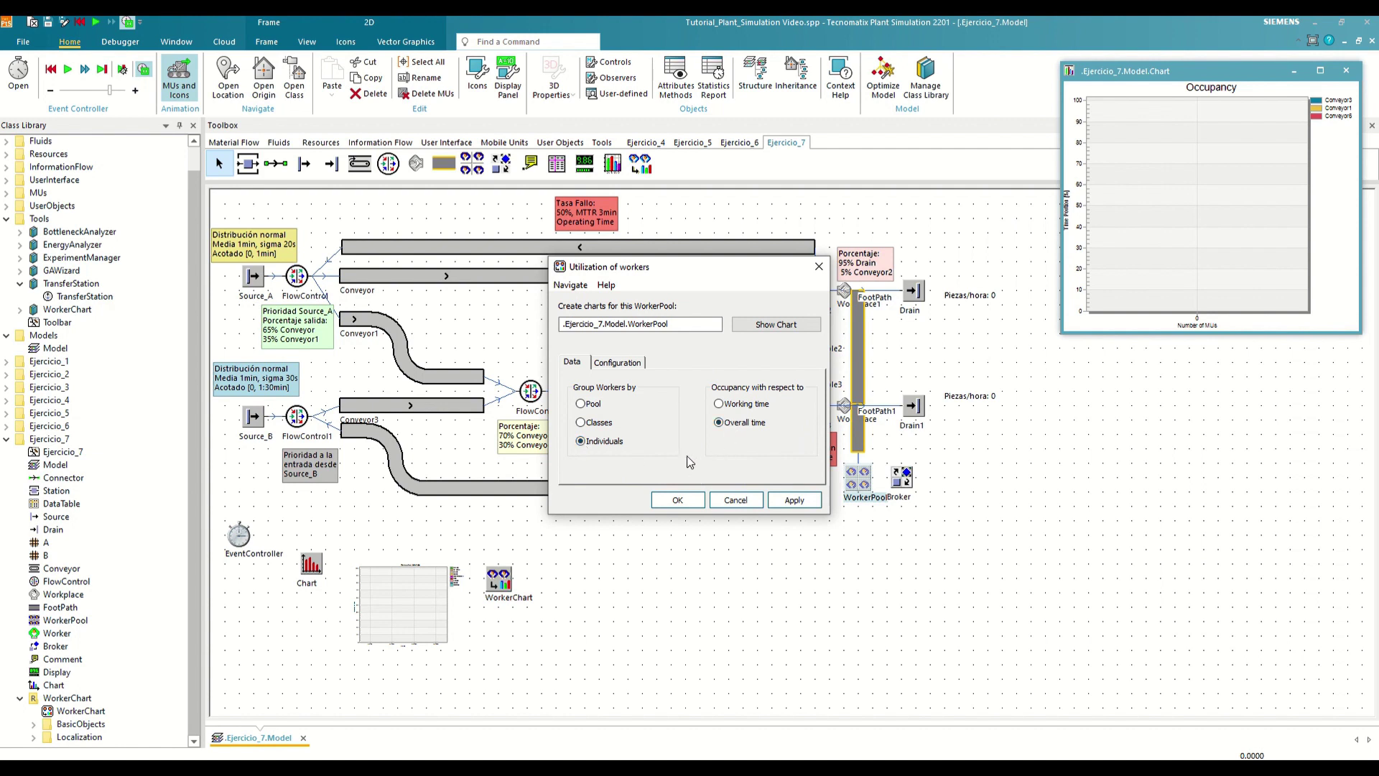
Set the WorkerChart's sample interval to 60 and confirm the settings
click(609, 364)
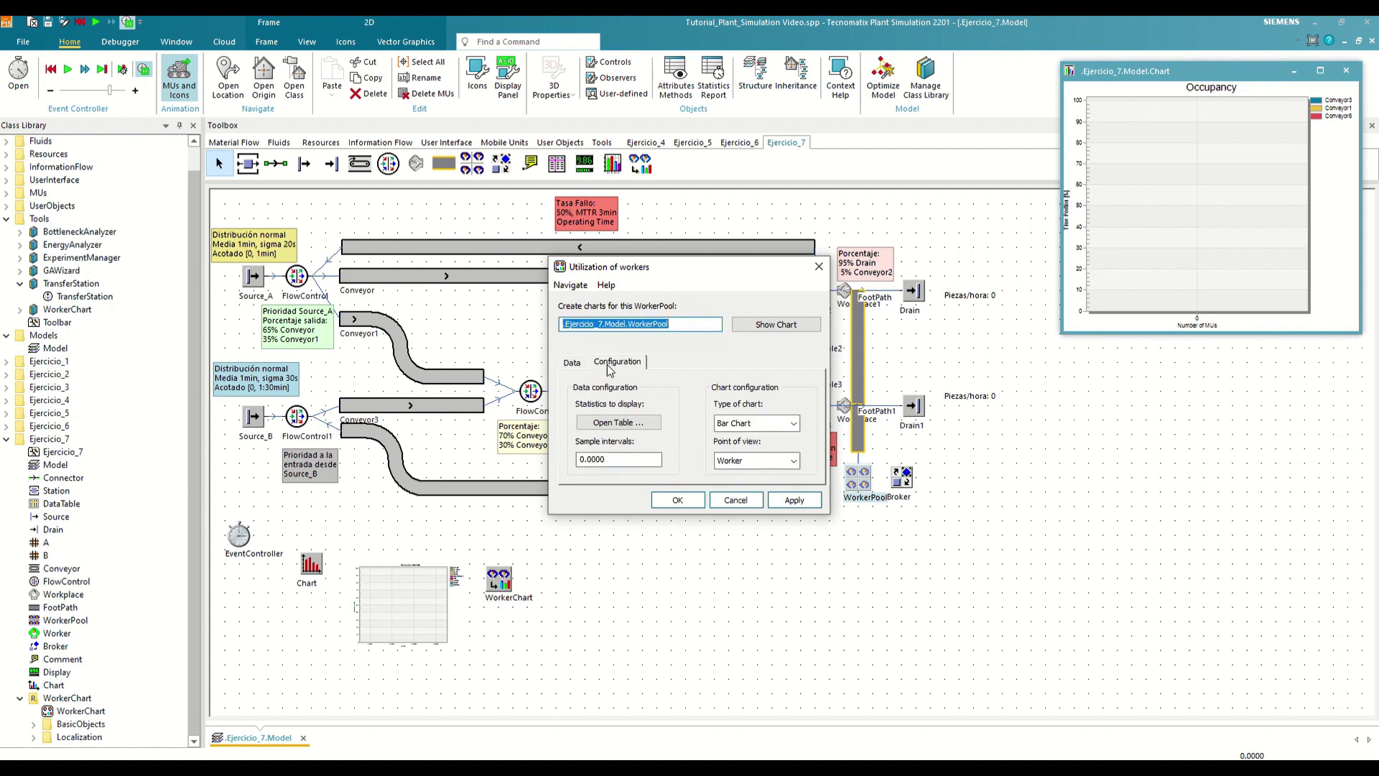
click(635, 458)
text(60)
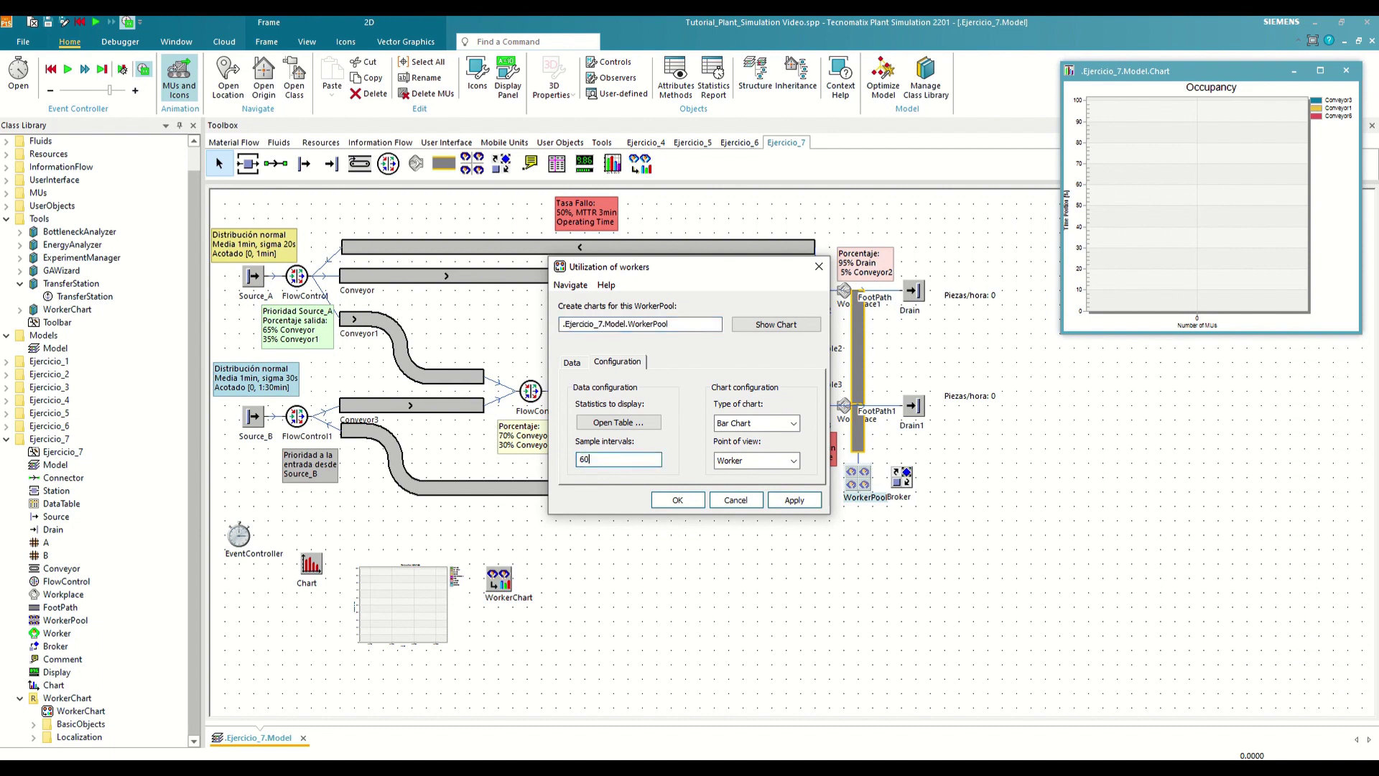
click(676, 500)
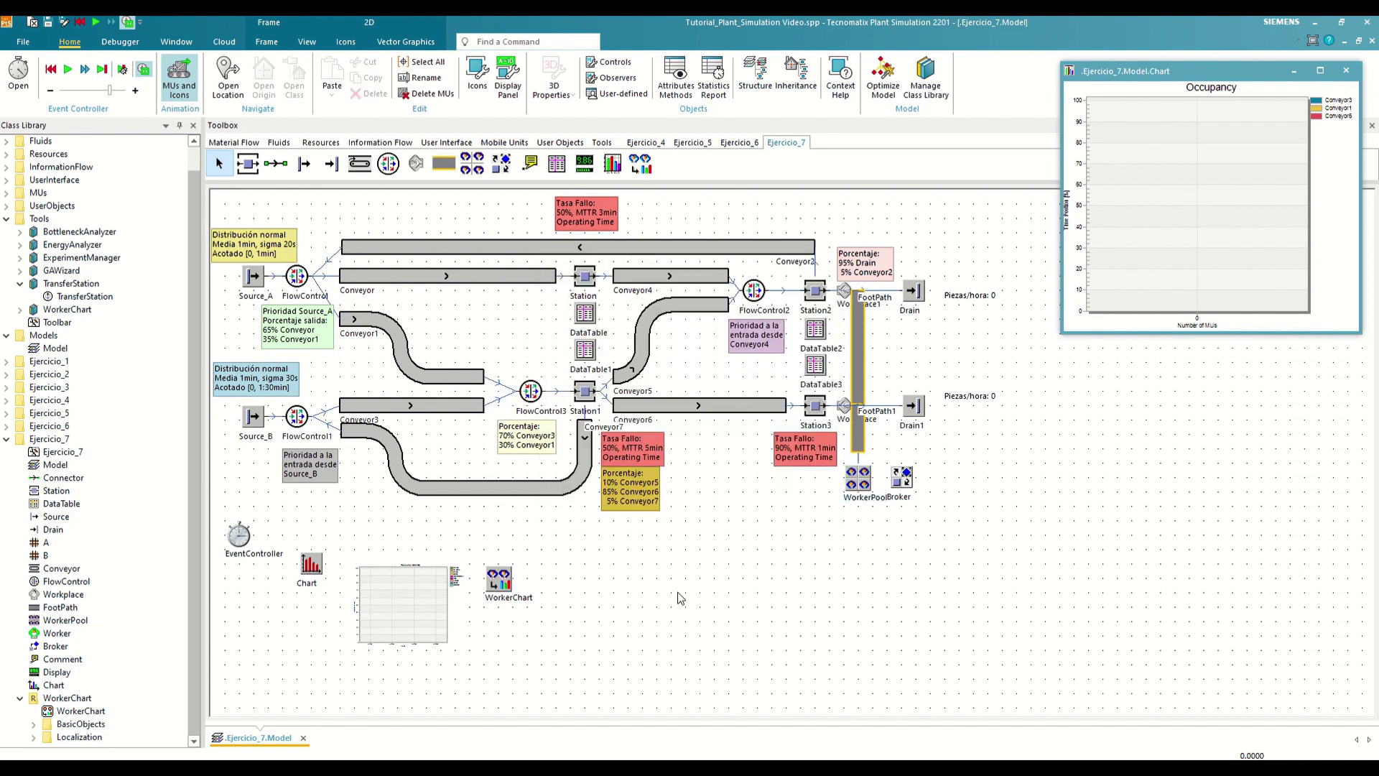
right_click(678, 560)
click(700, 573)
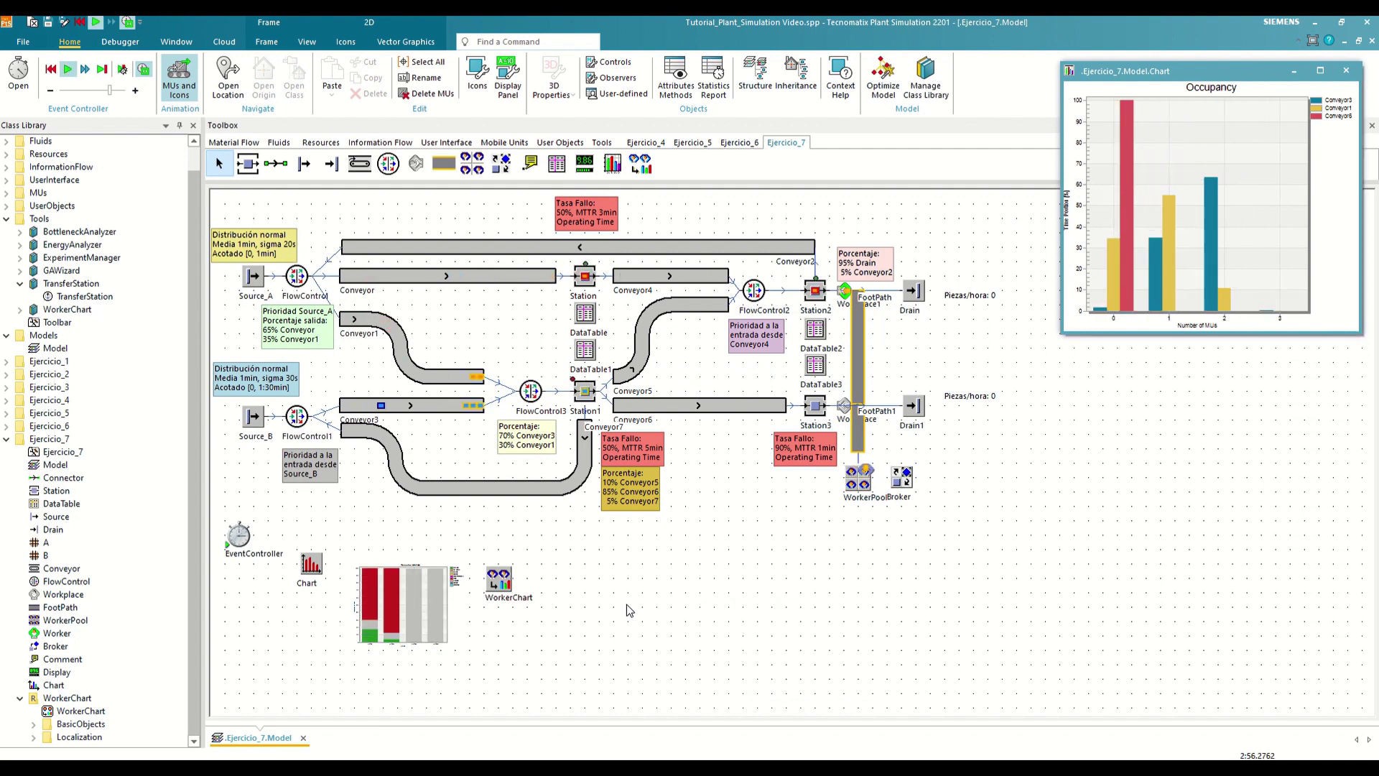
right_click(504, 580)
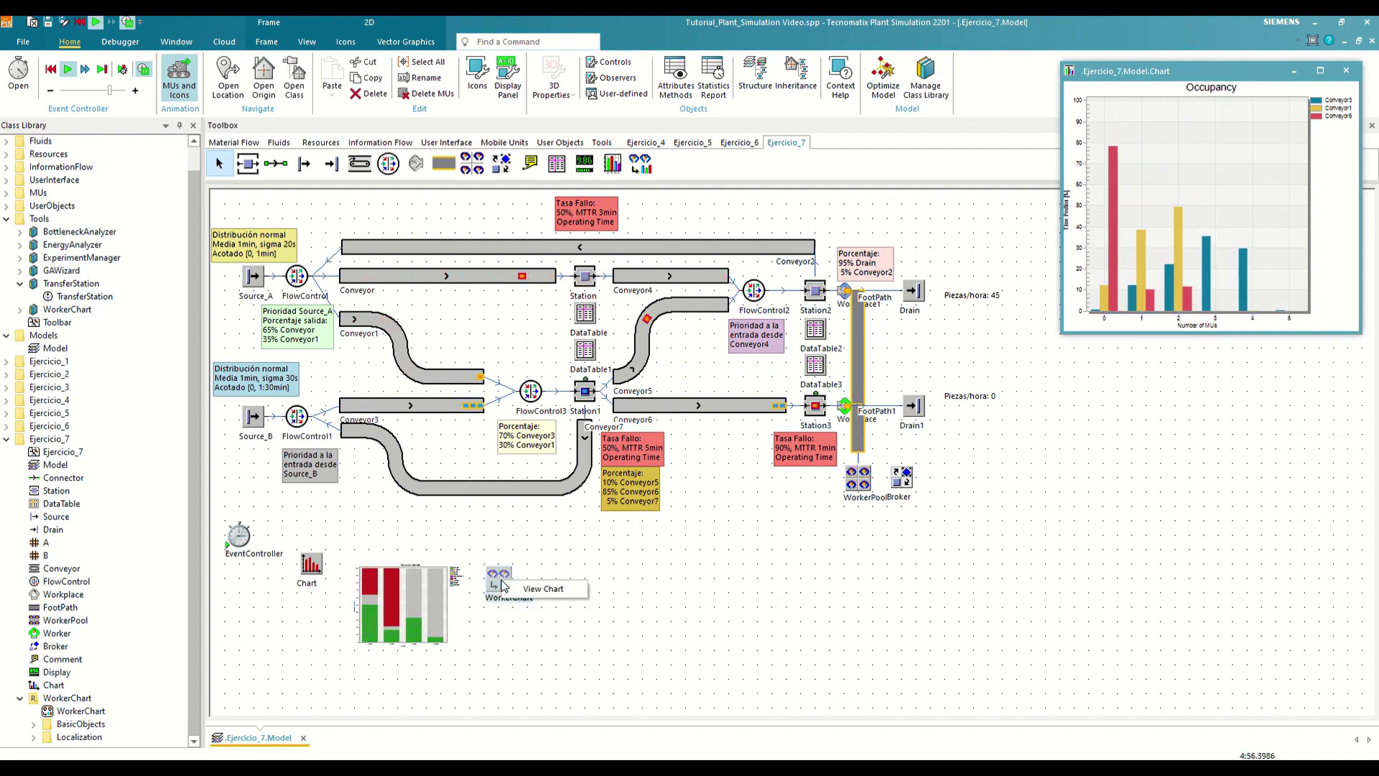
click(540, 589)
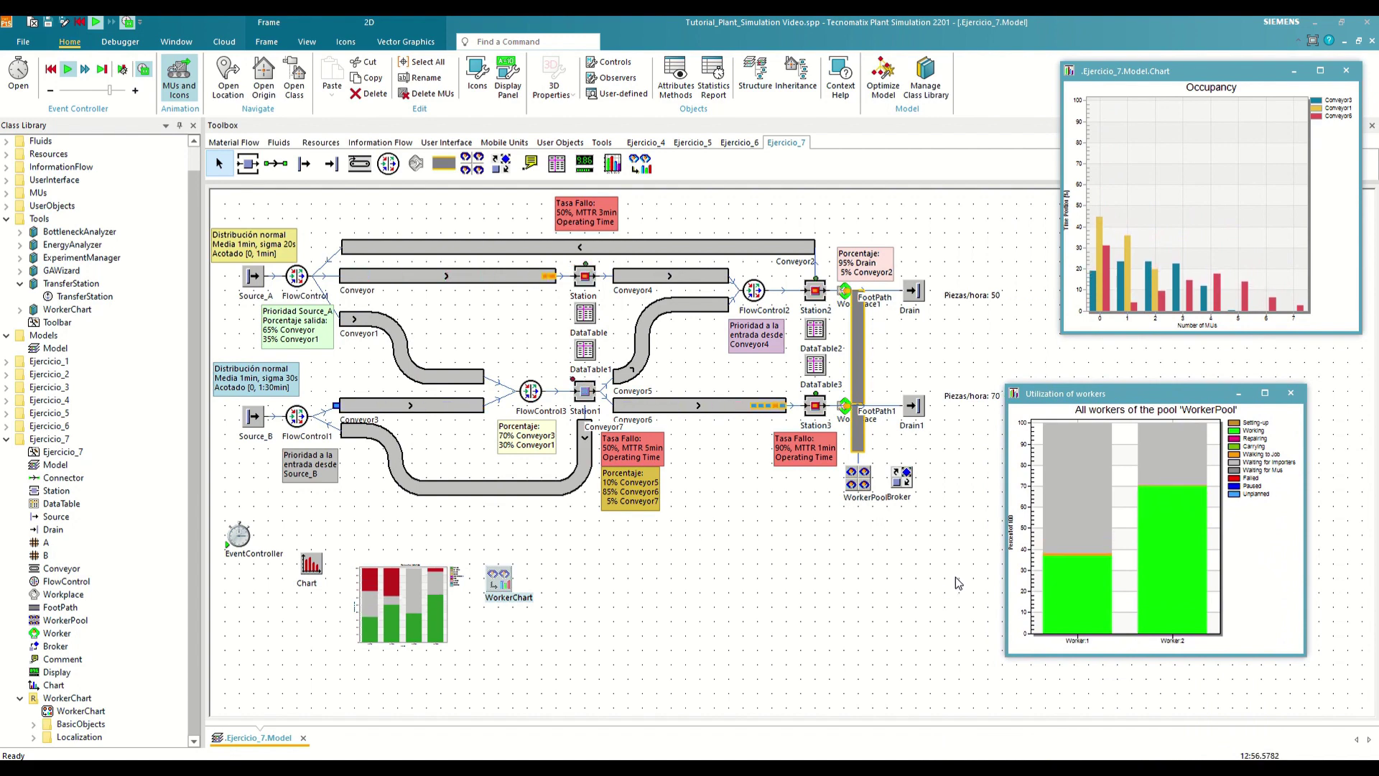
right_click(800, 562)
click(808, 540)
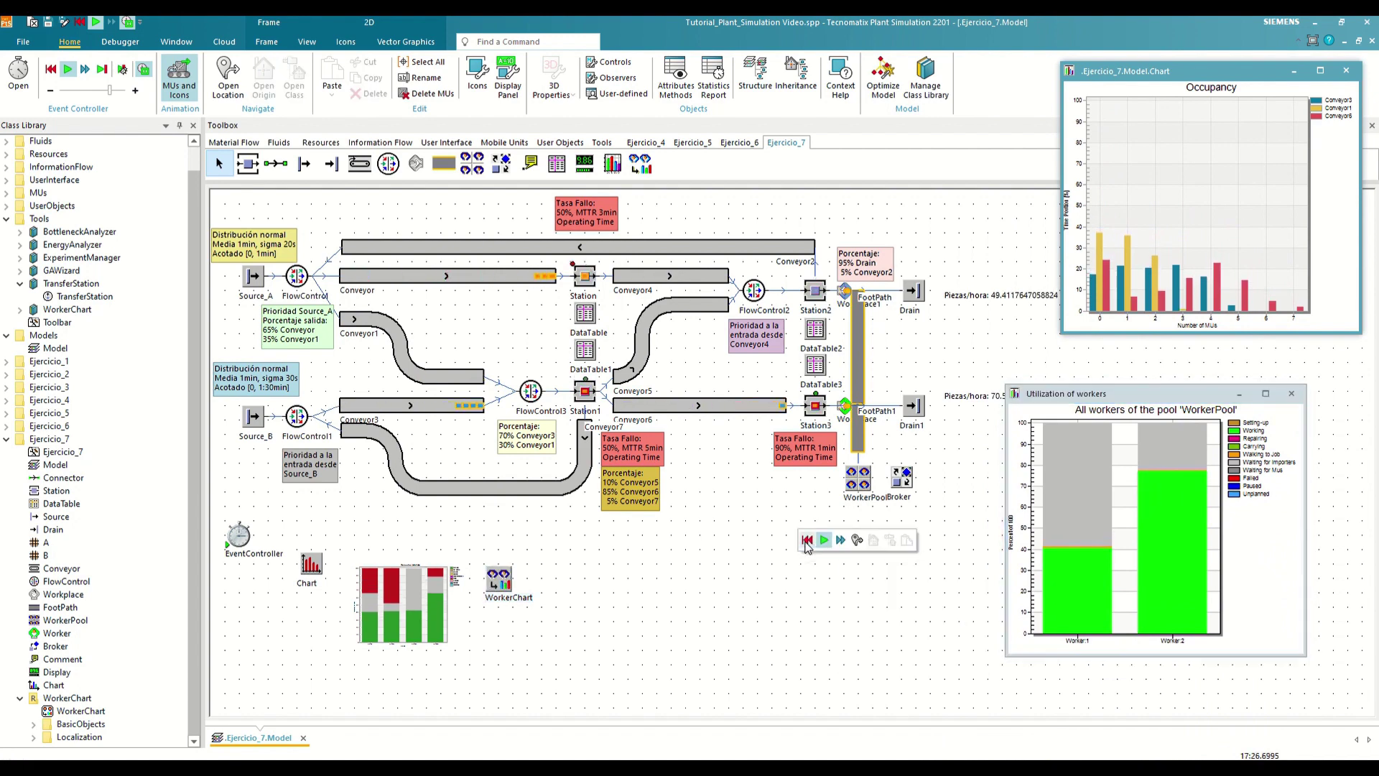
Copy SankeyDiagram into the Ejercicio_7 folder and toolbox, then place it beside the WorkerChart
click(8, 220)
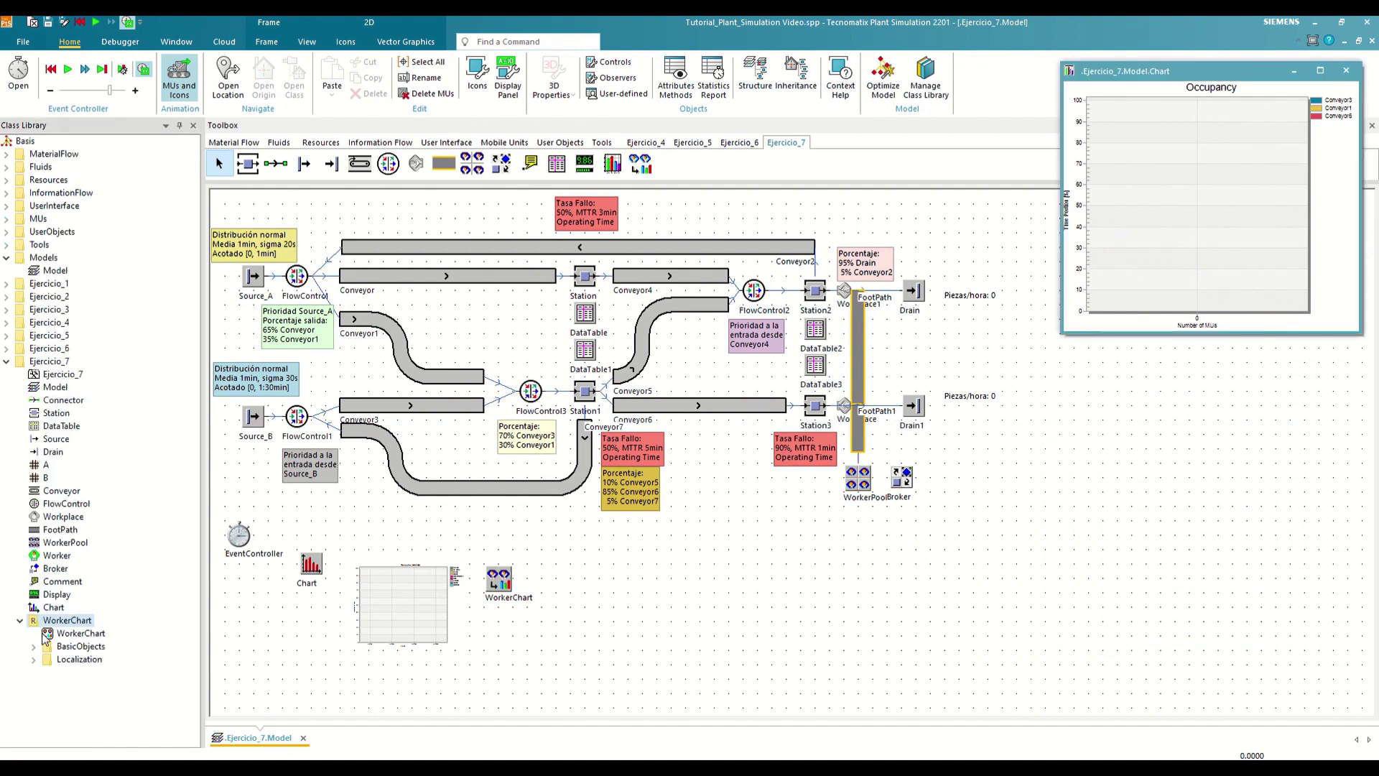
click(20, 620)
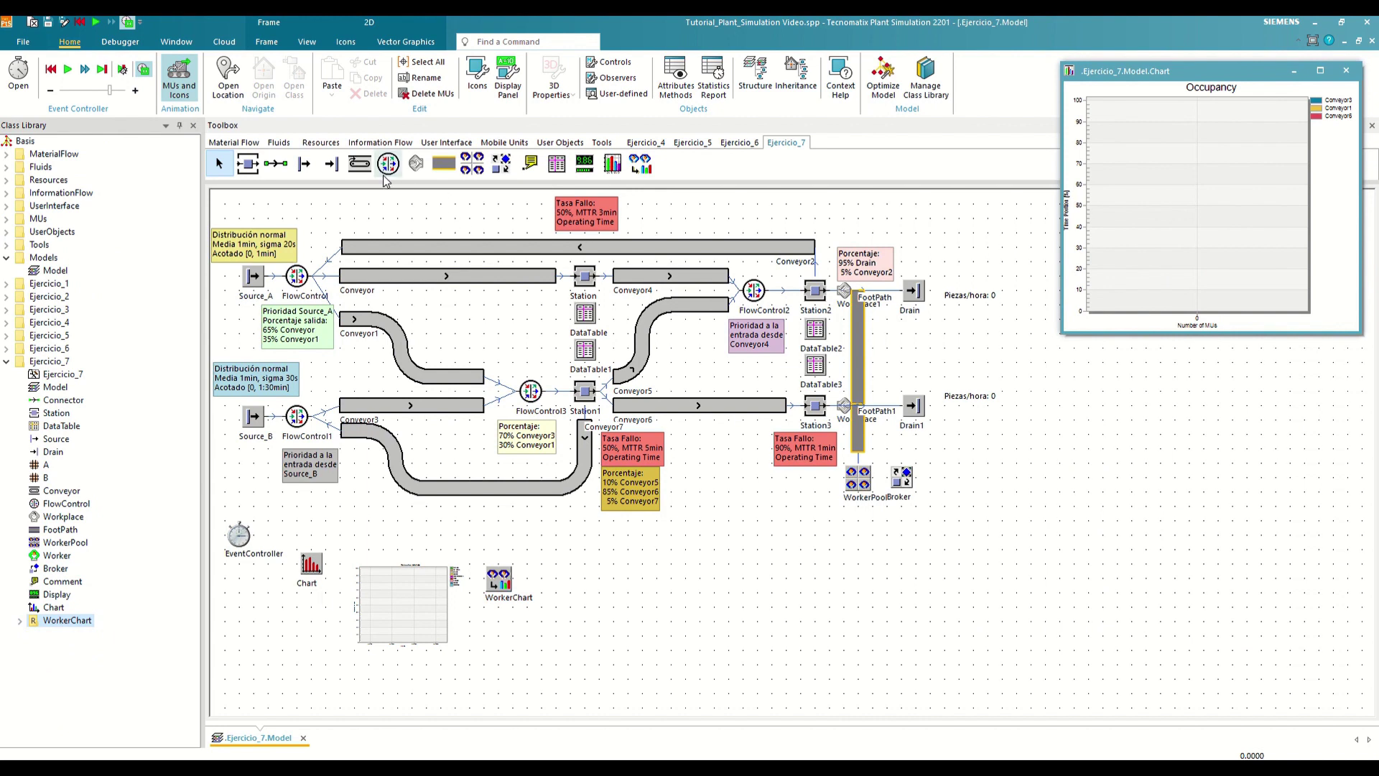
click(465, 143)
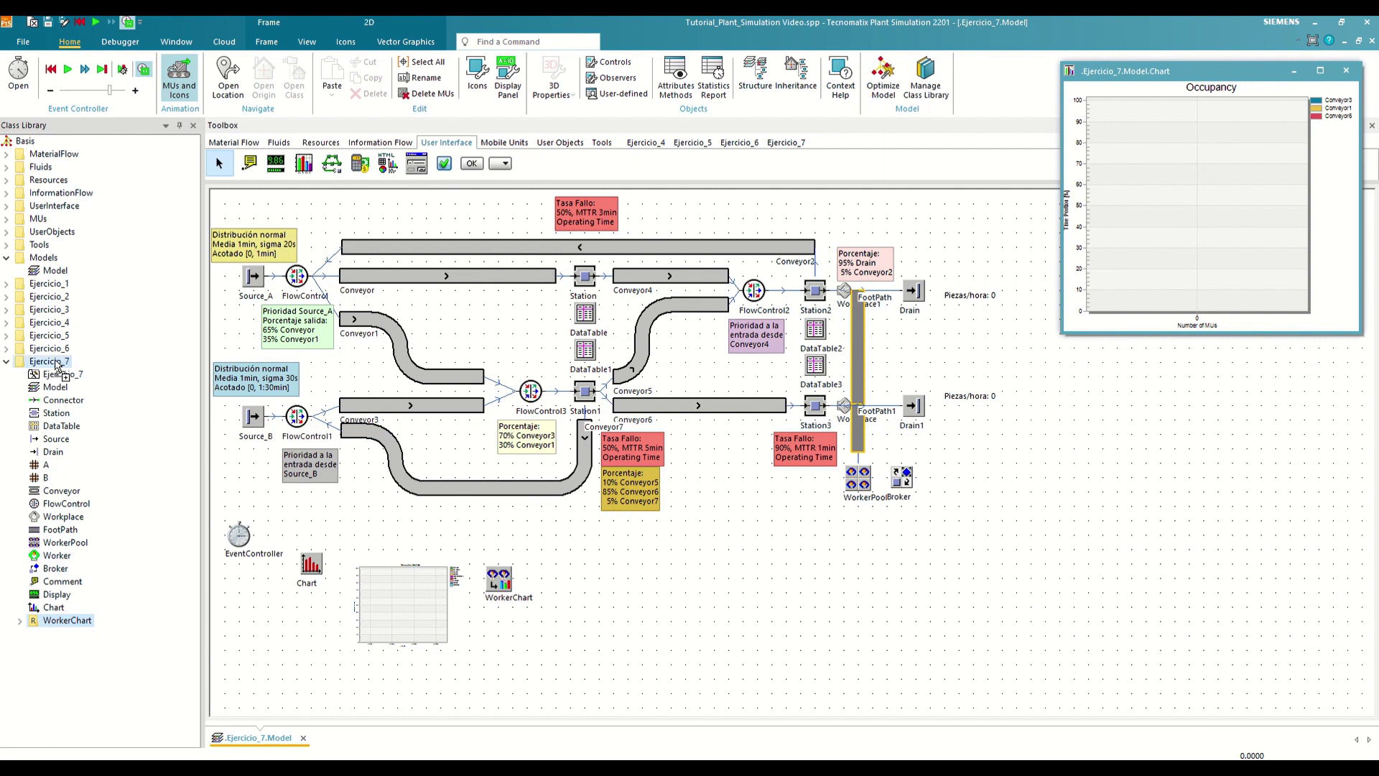
drag(57, 364, 57, 364)
click(787, 142)
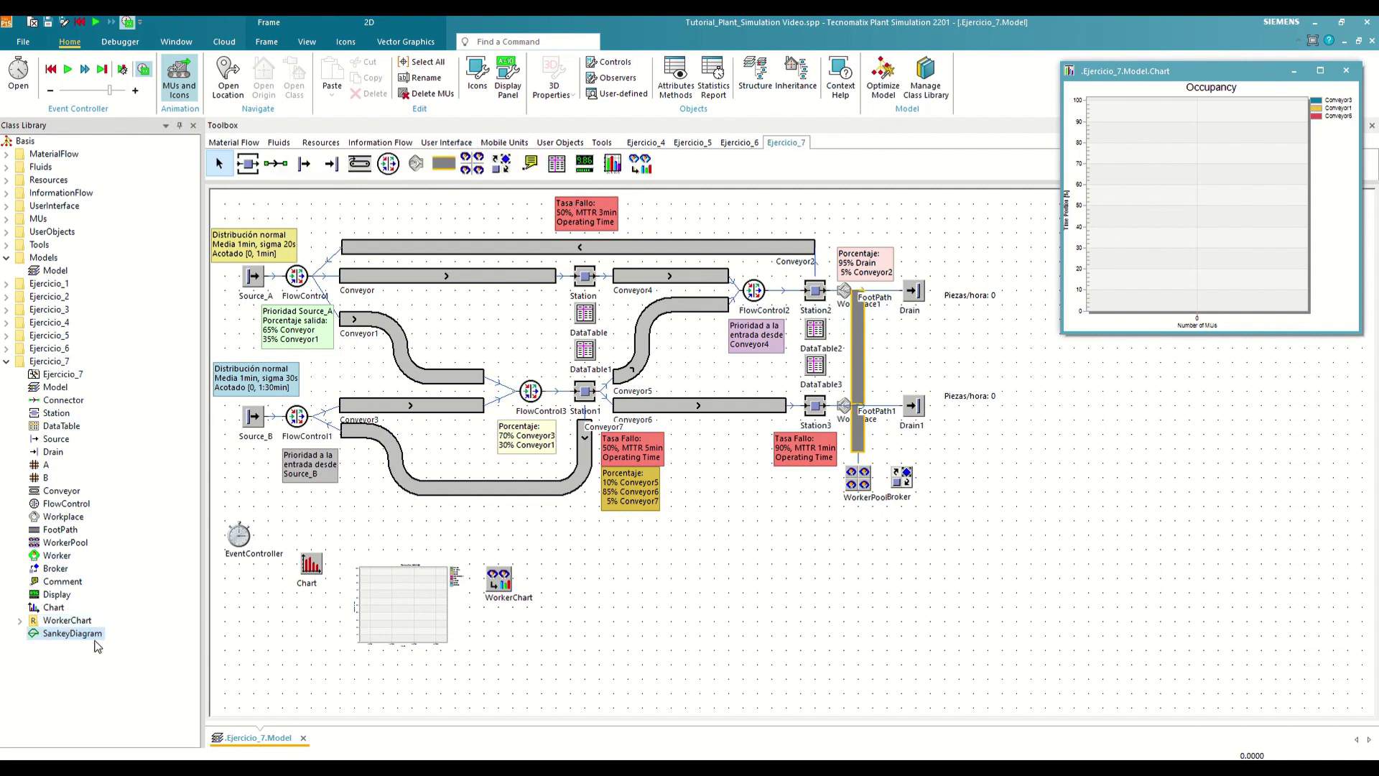
drag(94, 639, 681, 167)
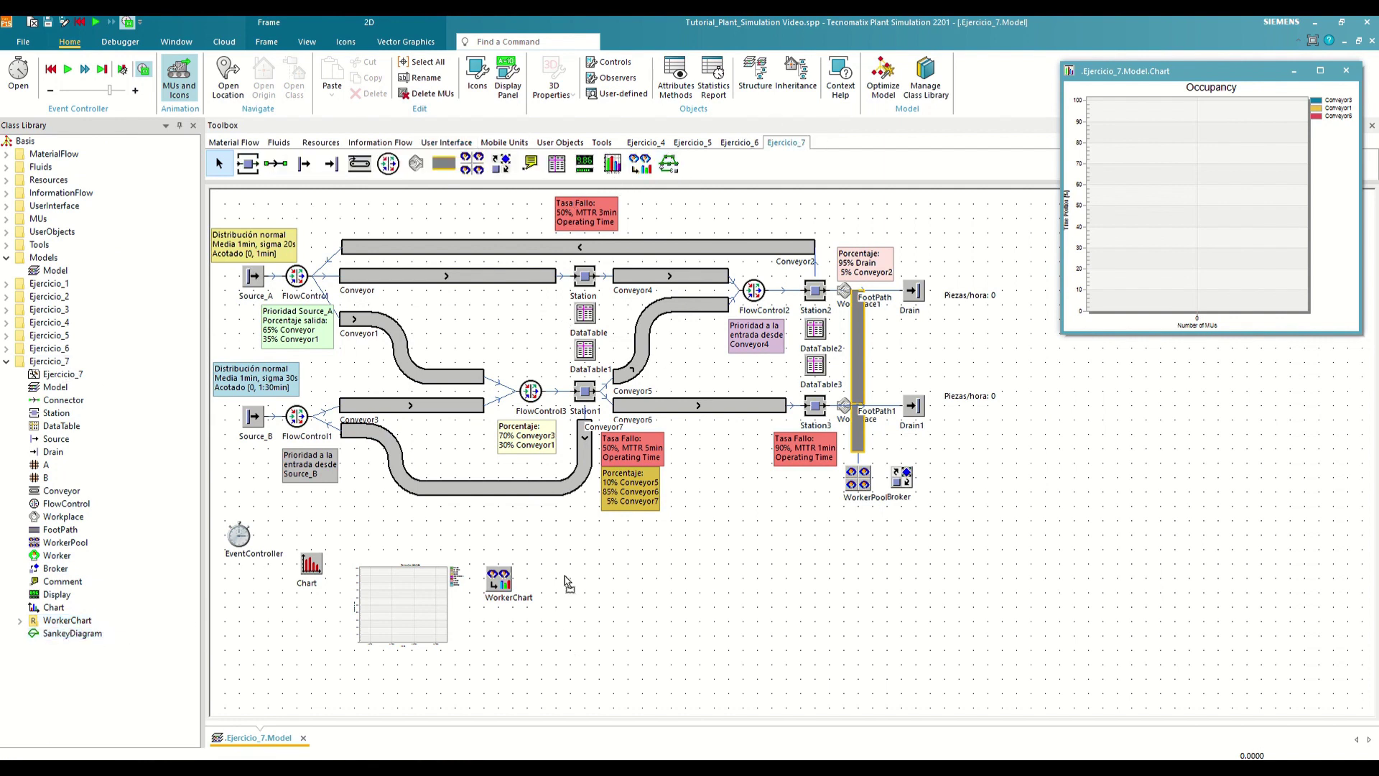
drag(568, 584, 568, 581)
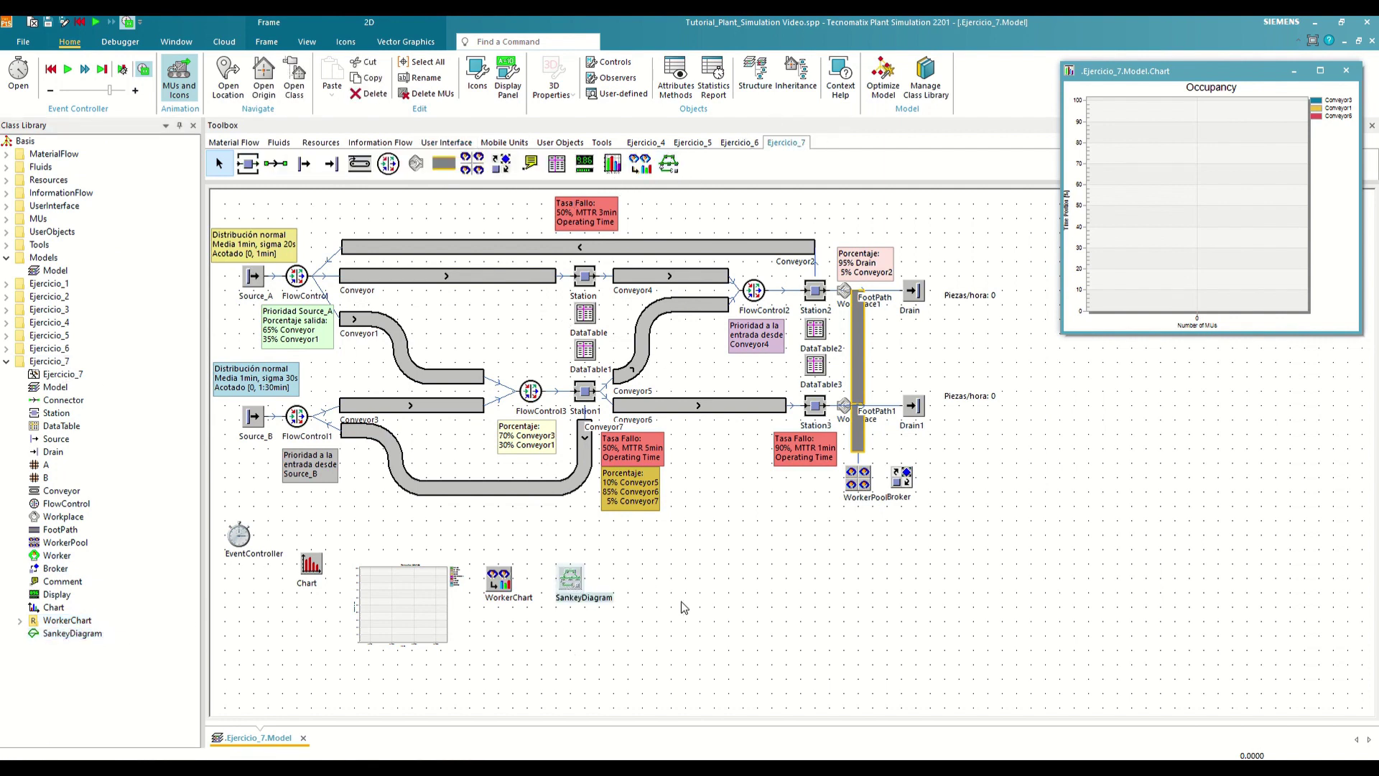
Replace the SankeyDiagram's tracked object *.MUs.Part with class A (*.Ejercicio_7.A)
double_click(581, 579)
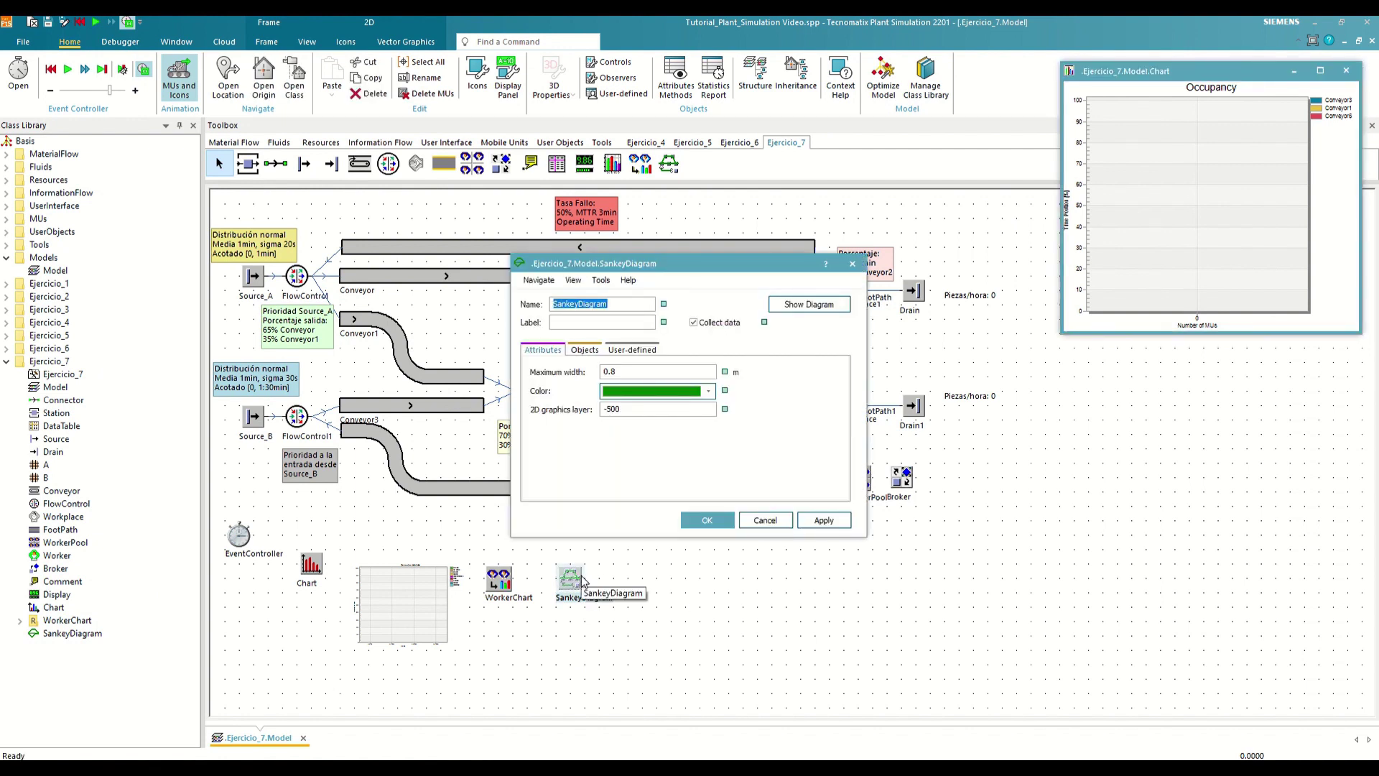
click(586, 350)
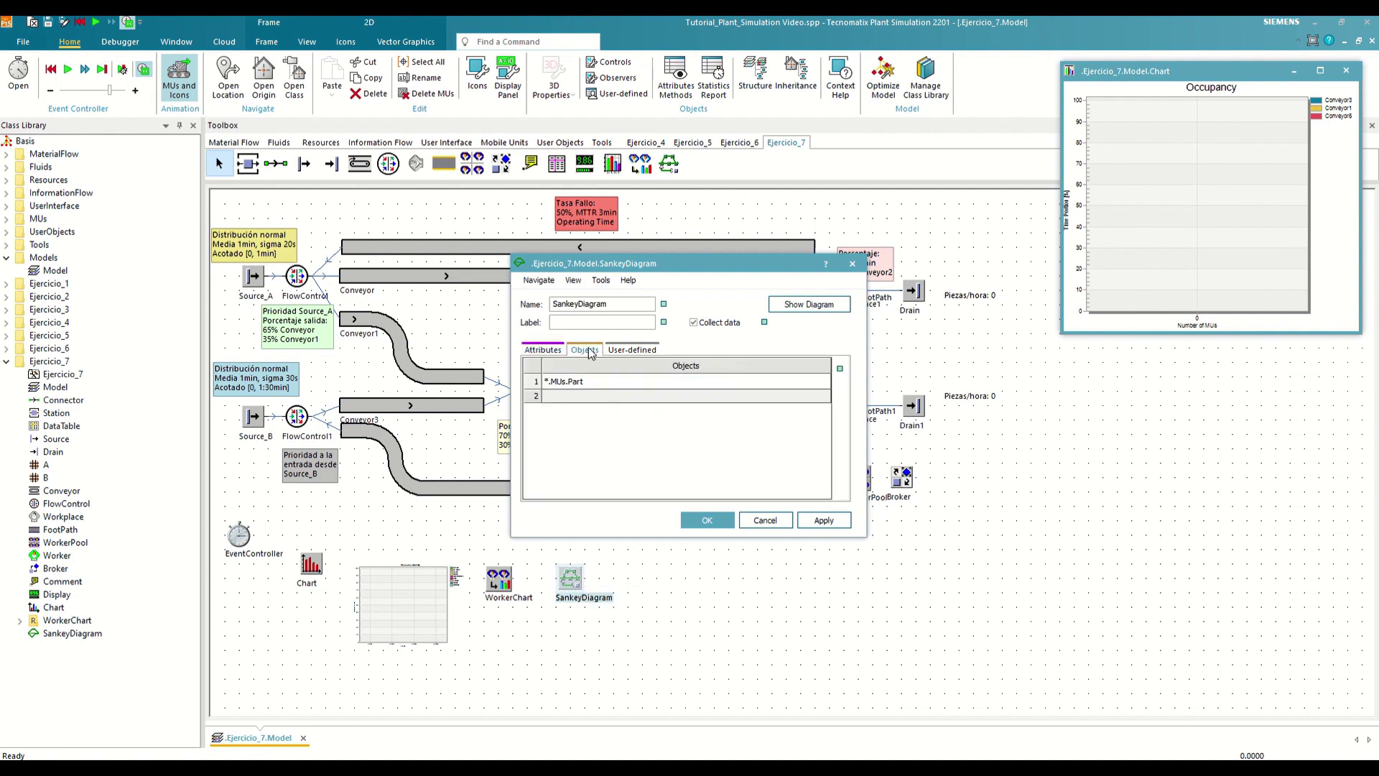
click(840, 368)
click(824, 520)
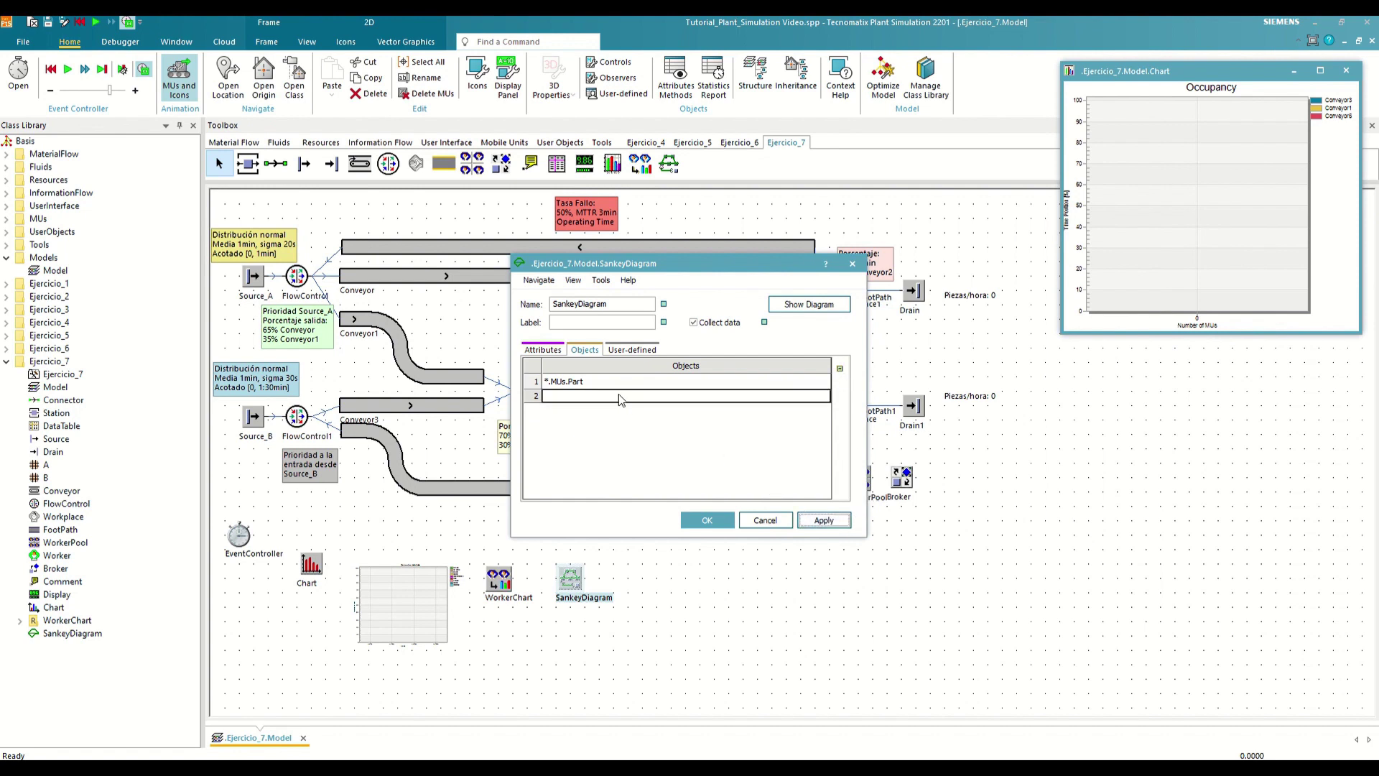
click(594, 383)
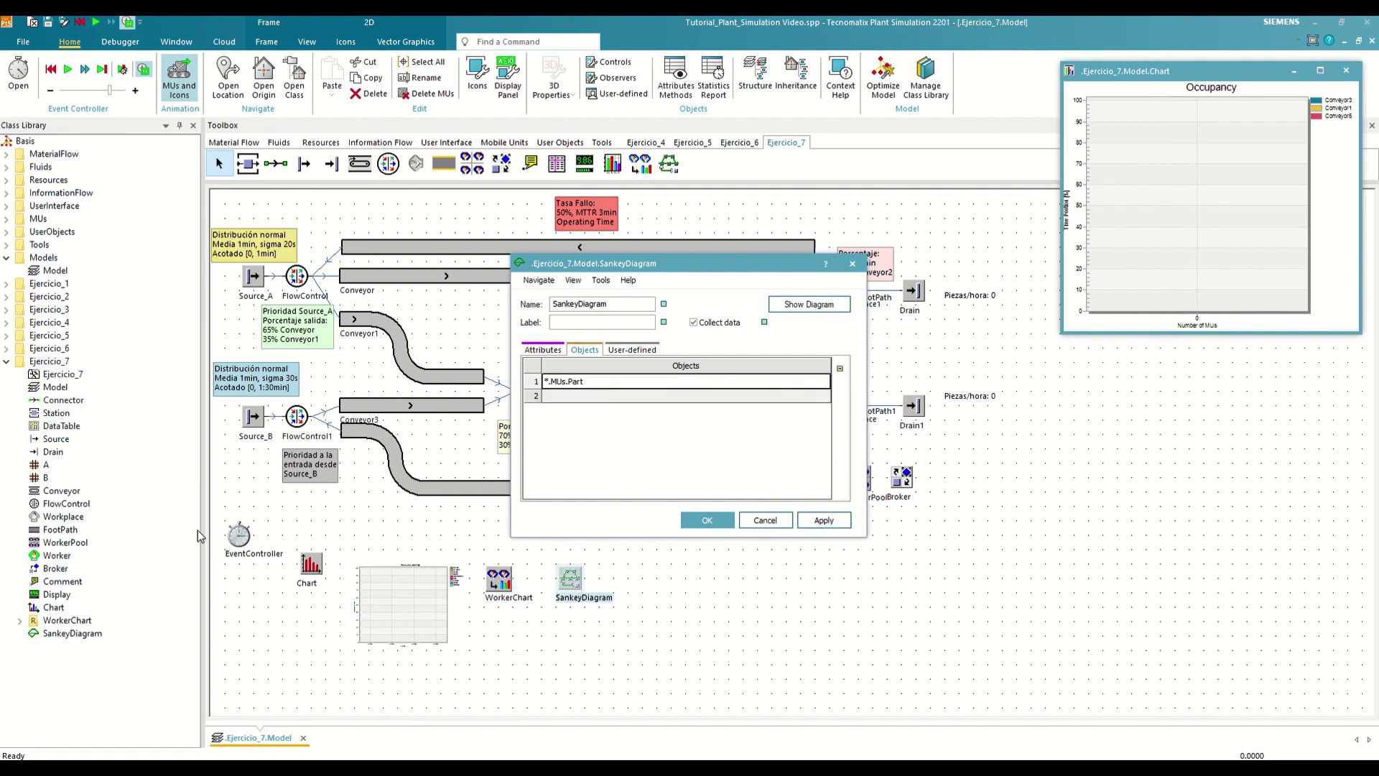
drag(46, 464, 557, 386)
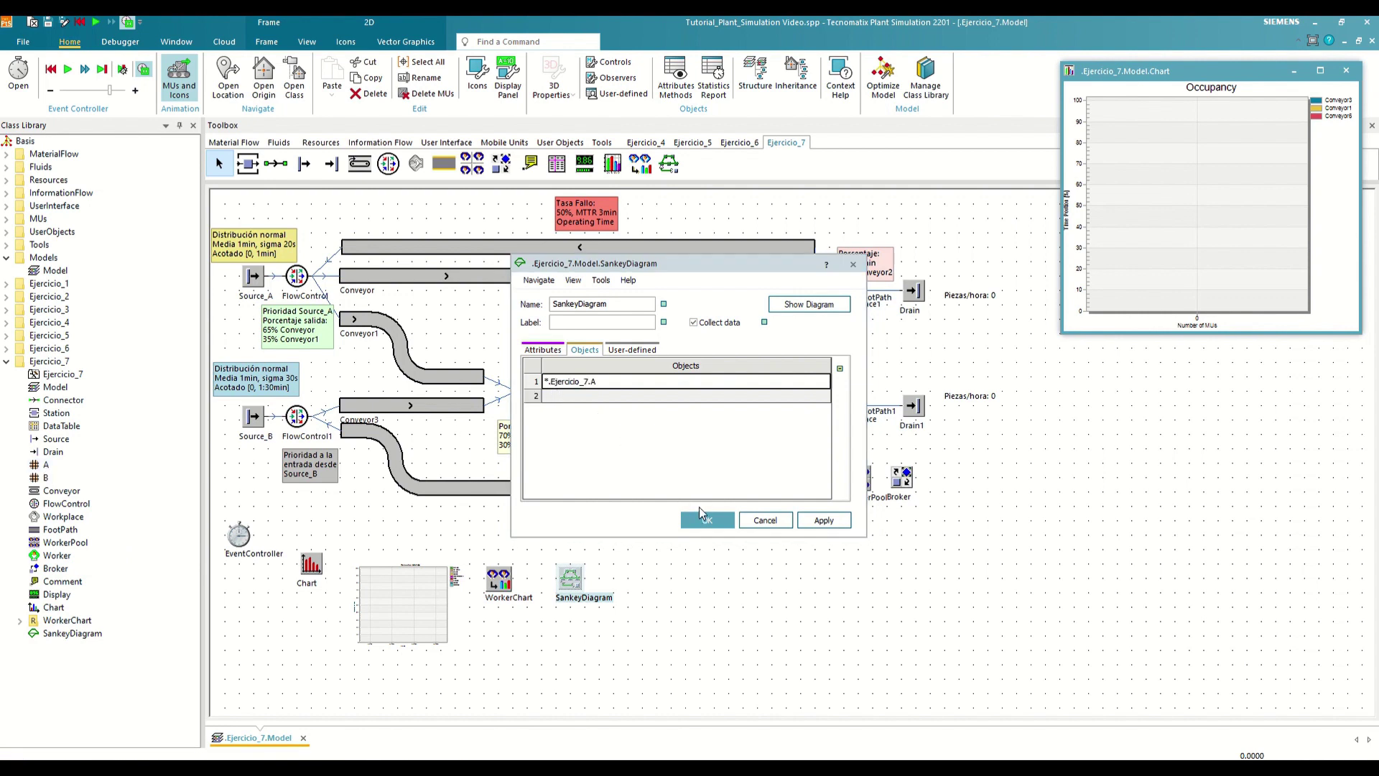
click(710, 523)
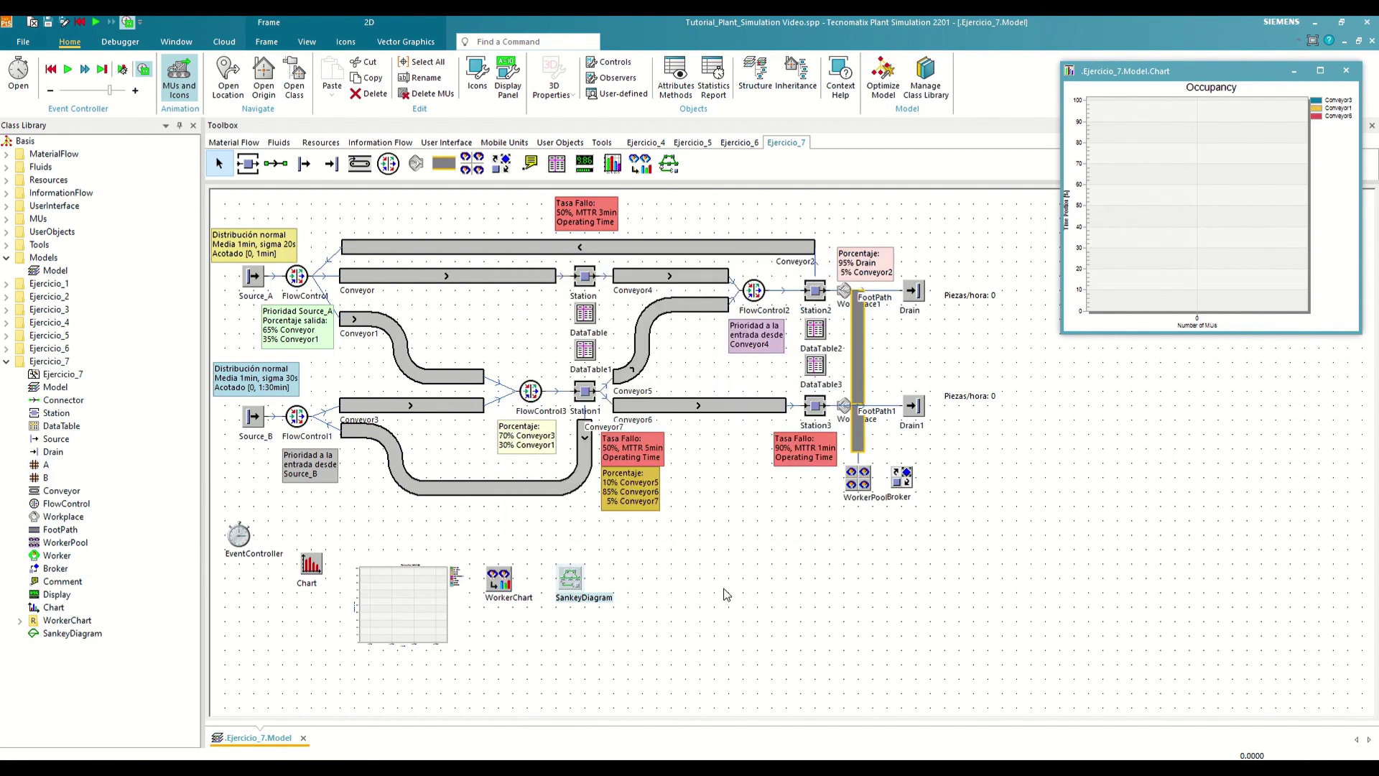
right_click(729, 628)
click(740, 597)
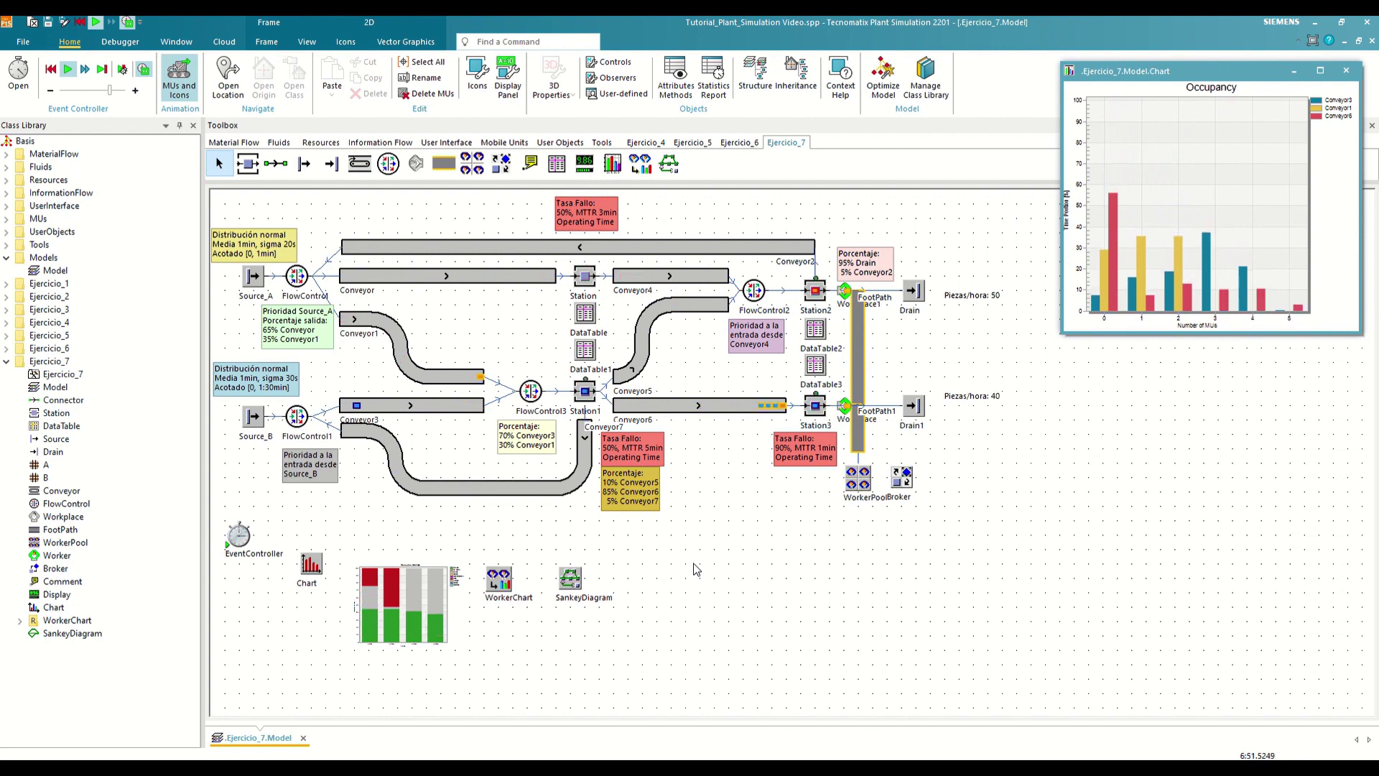
right_click(574, 585)
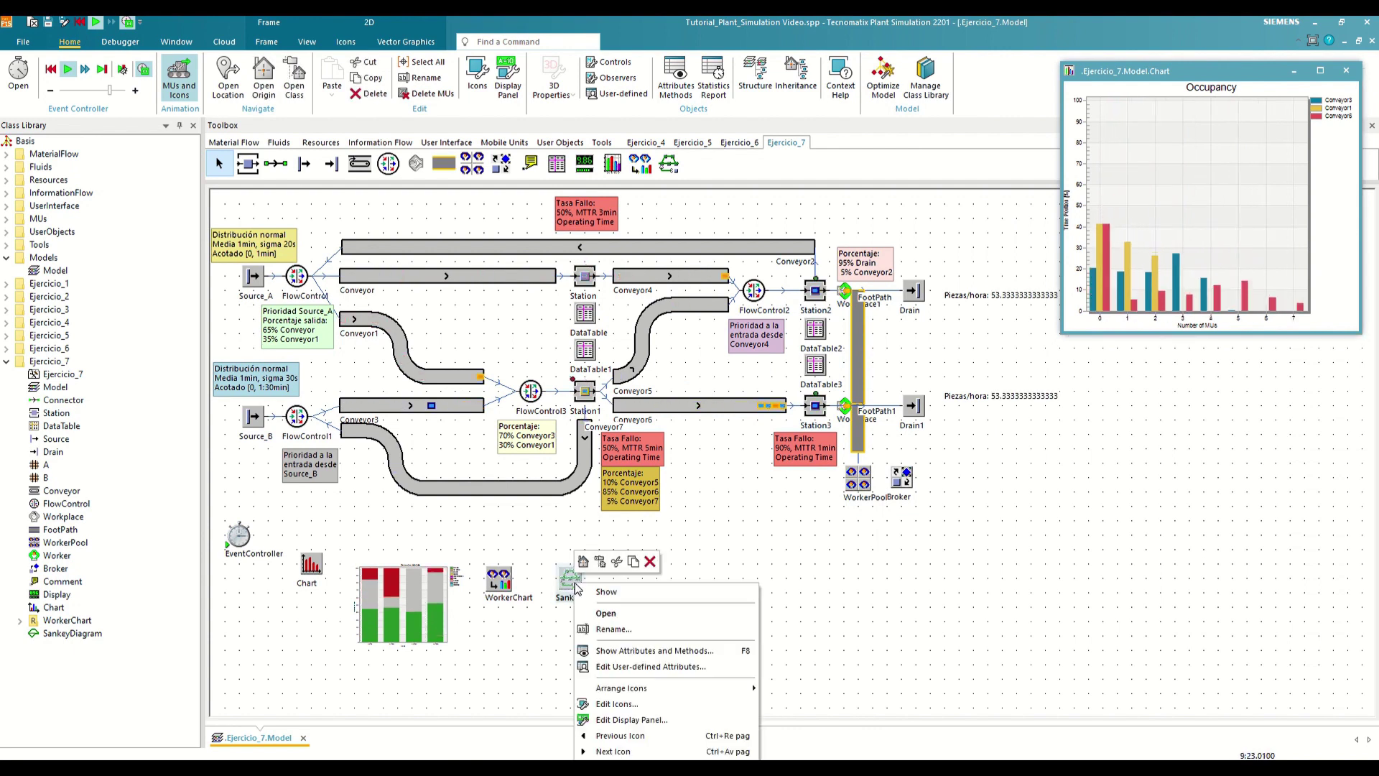
click(623, 597)
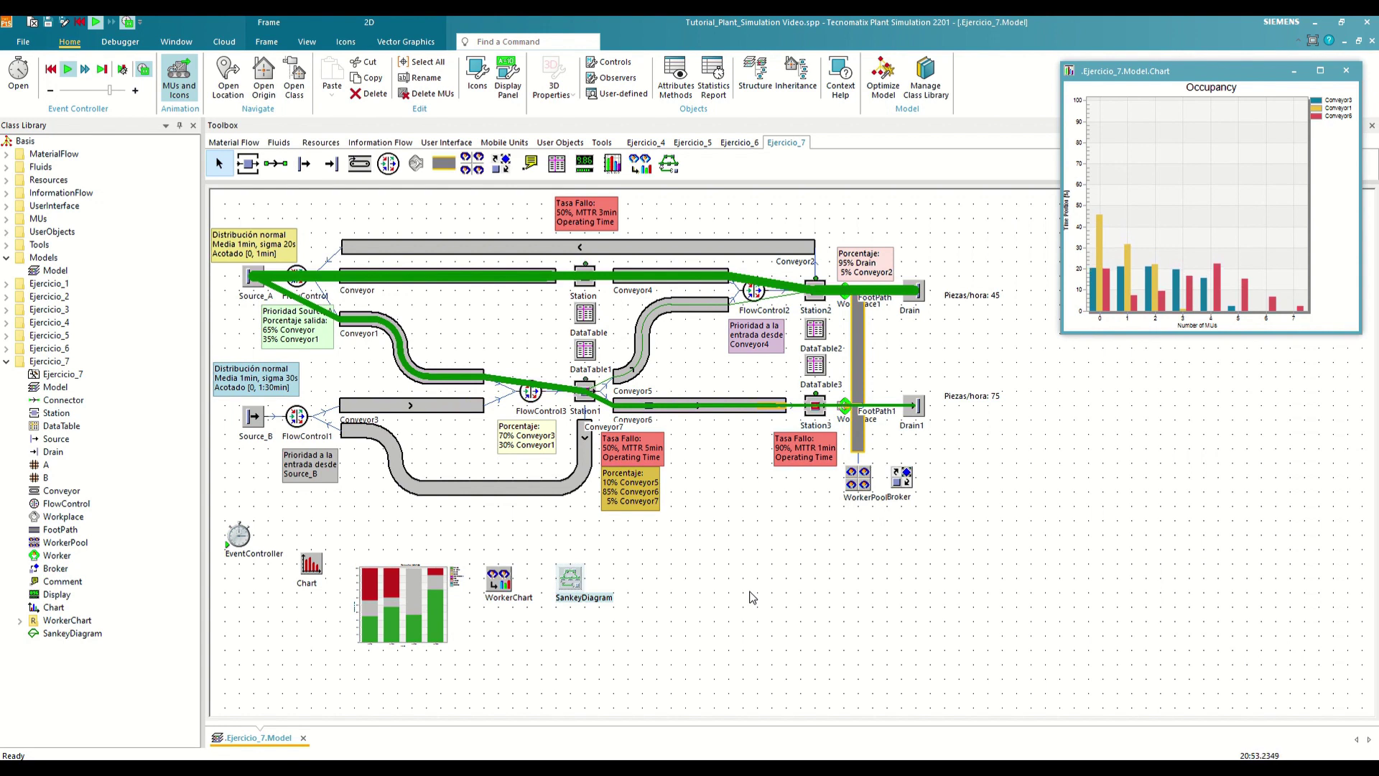
right_click(762, 568)
click(770, 541)
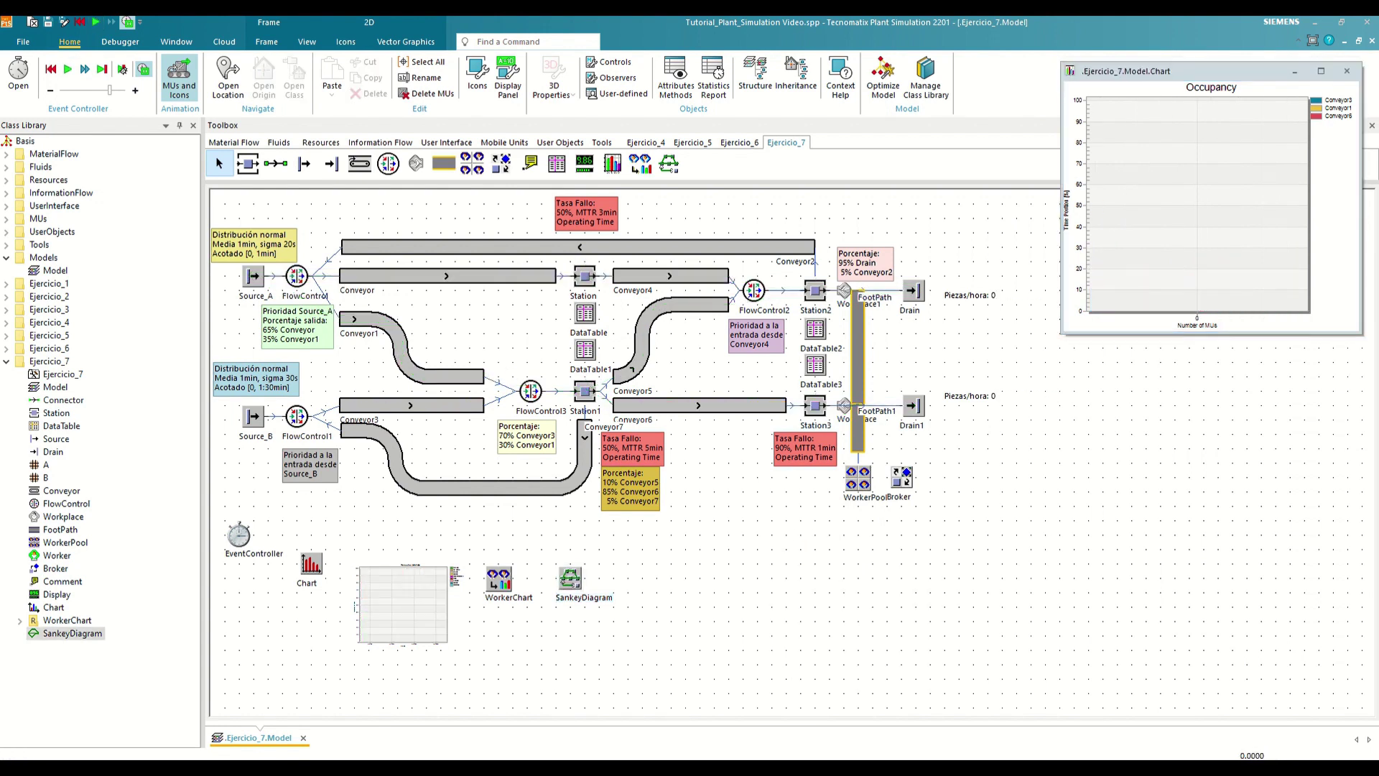
Add HtmlReport to the Ejercicio_7 folder and toolbox, place it beside the SankeyDiagram, and start the run
click(447, 143)
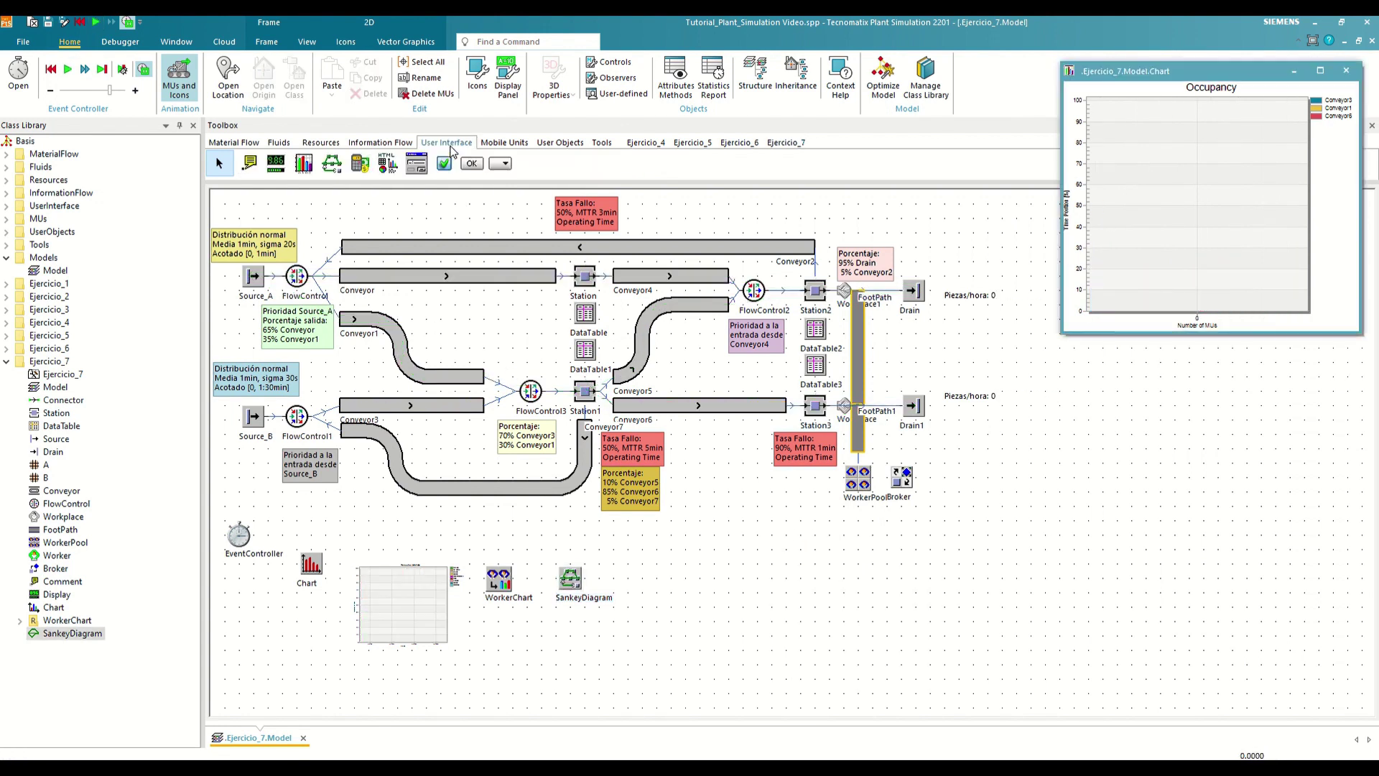
drag(70, 429, 79, 388)
click(786, 142)
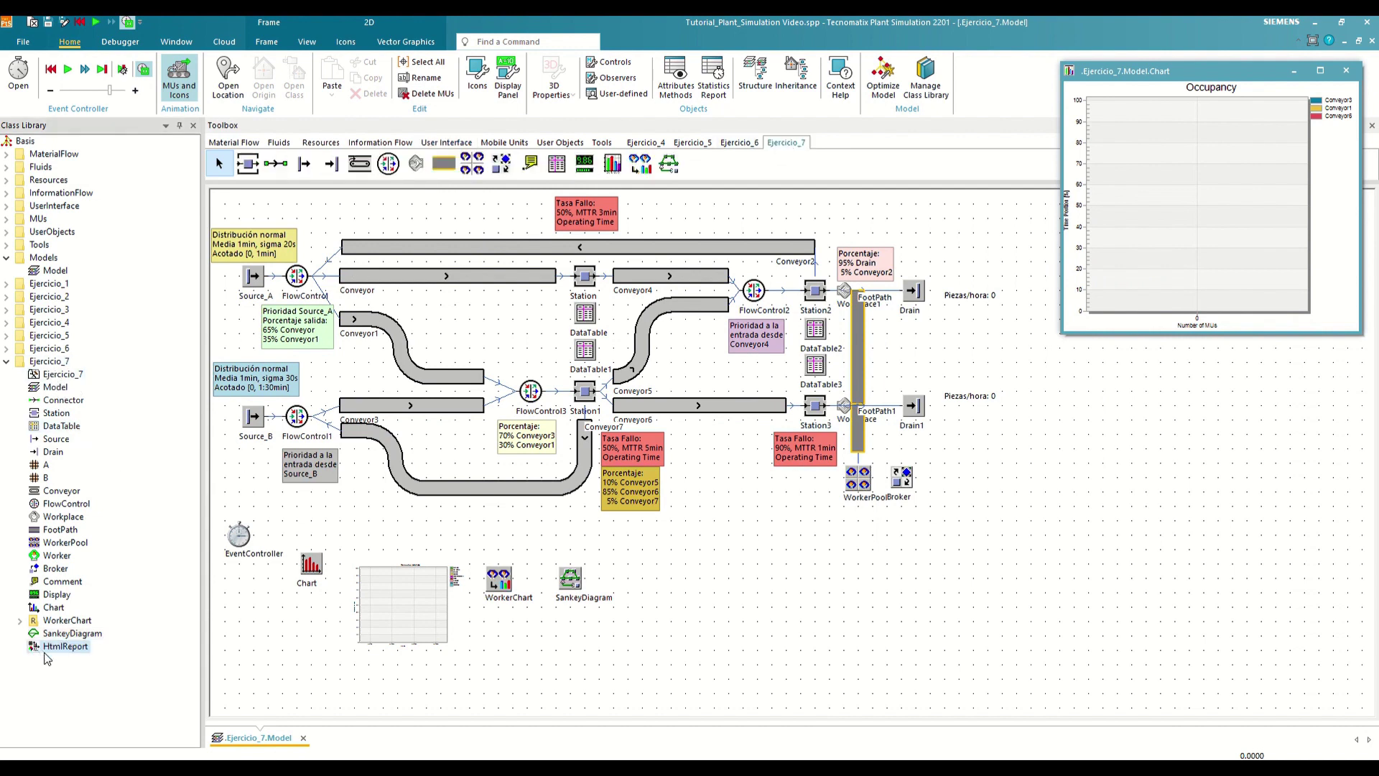
drag(722, 183, 696, 163)
click(696, 163)
click(631, 580)
right_click(616, 602)
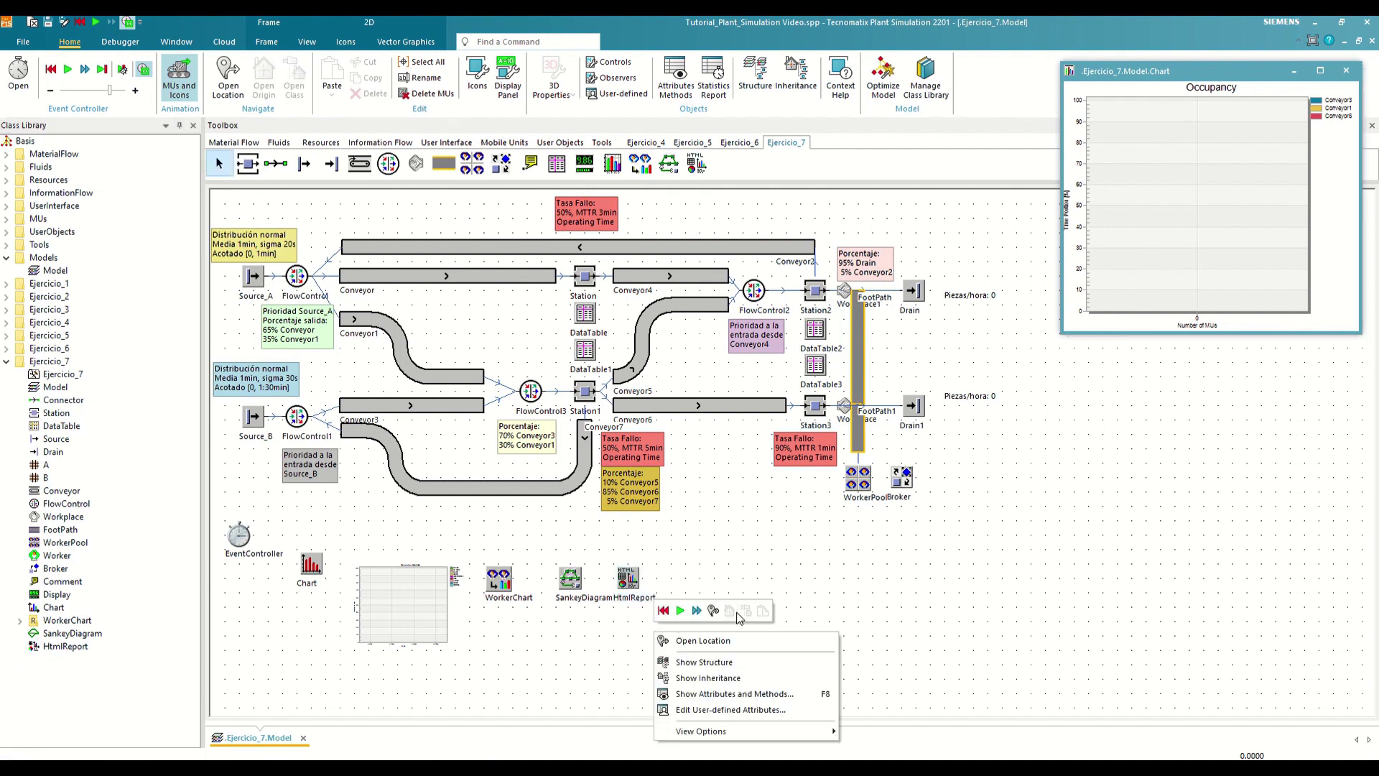
click(682, 611)
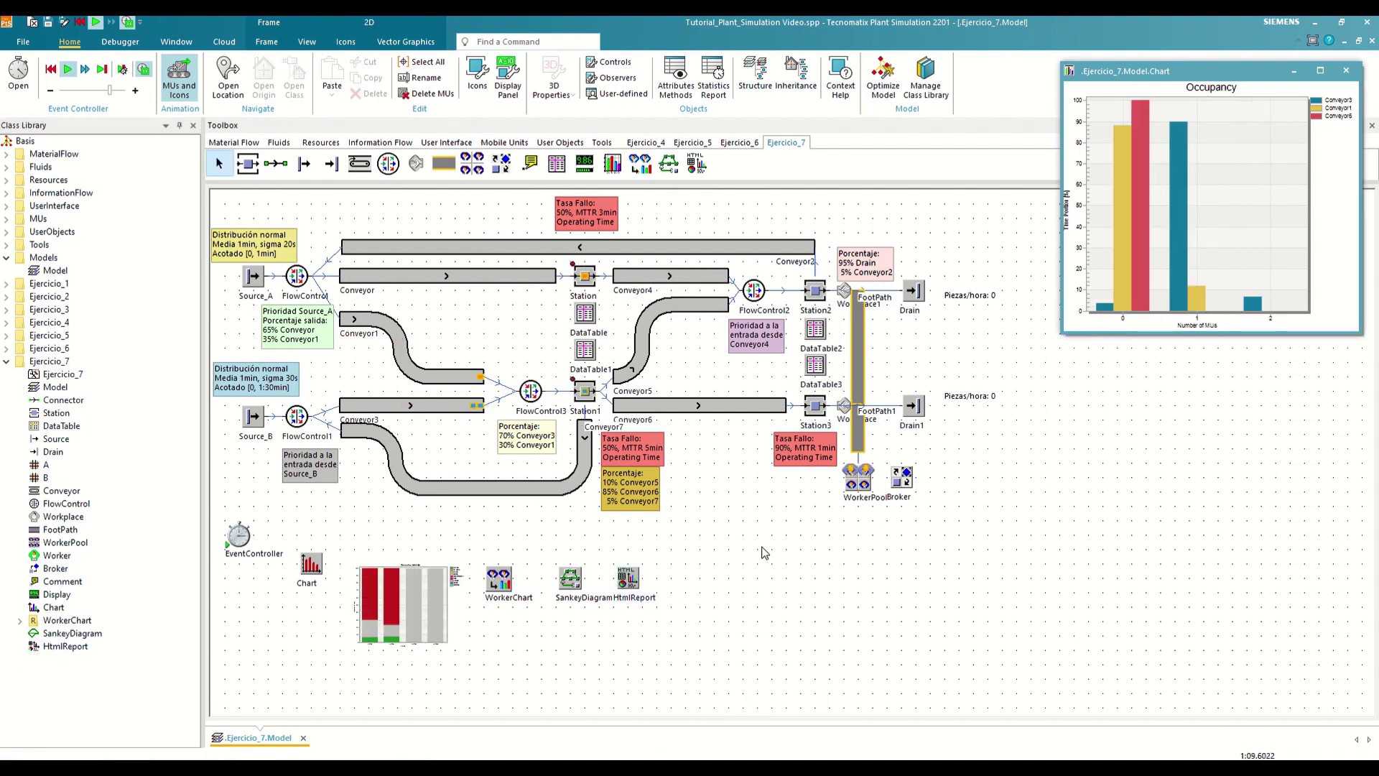
Show the HtmlReport's report, scroll through its overview and statistics, and cancel printing
right_click(629, 575)
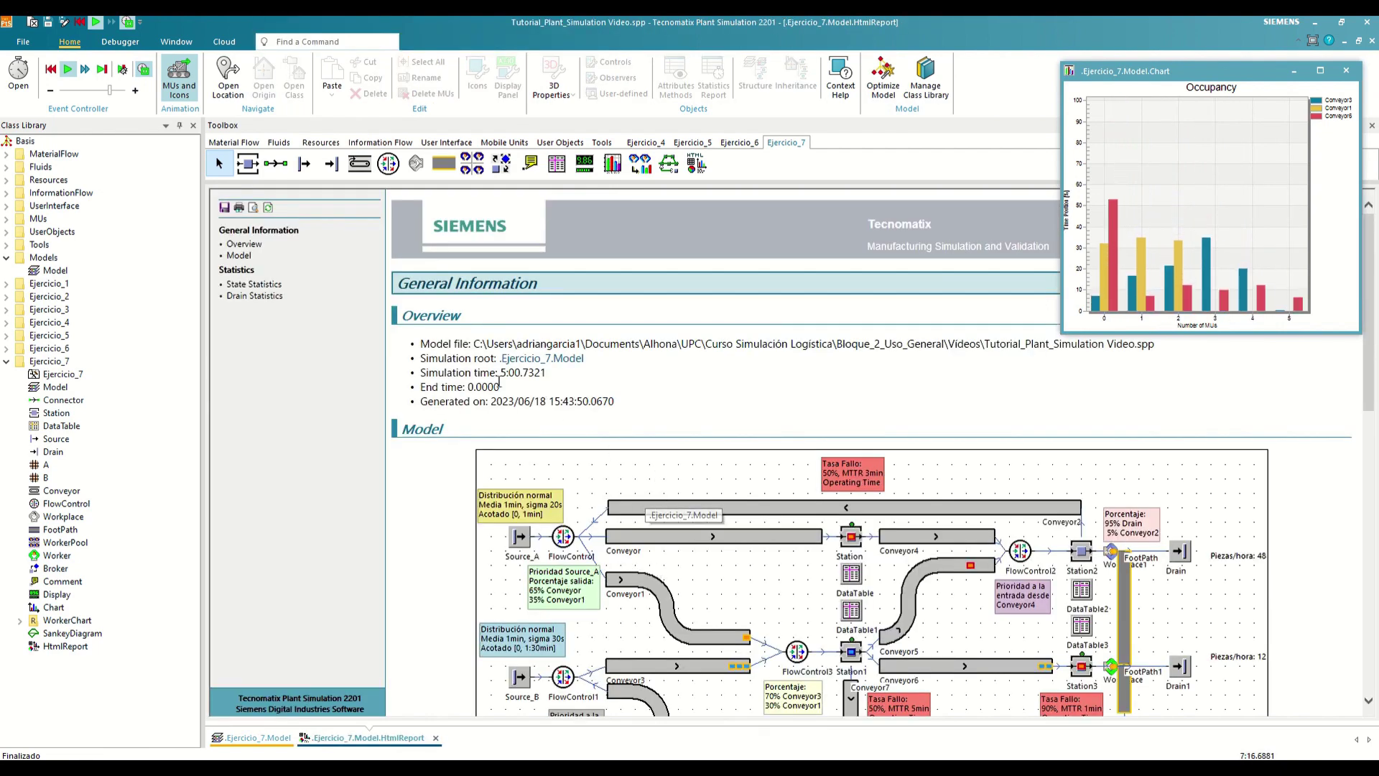
scroll(495, 383, down, 9)
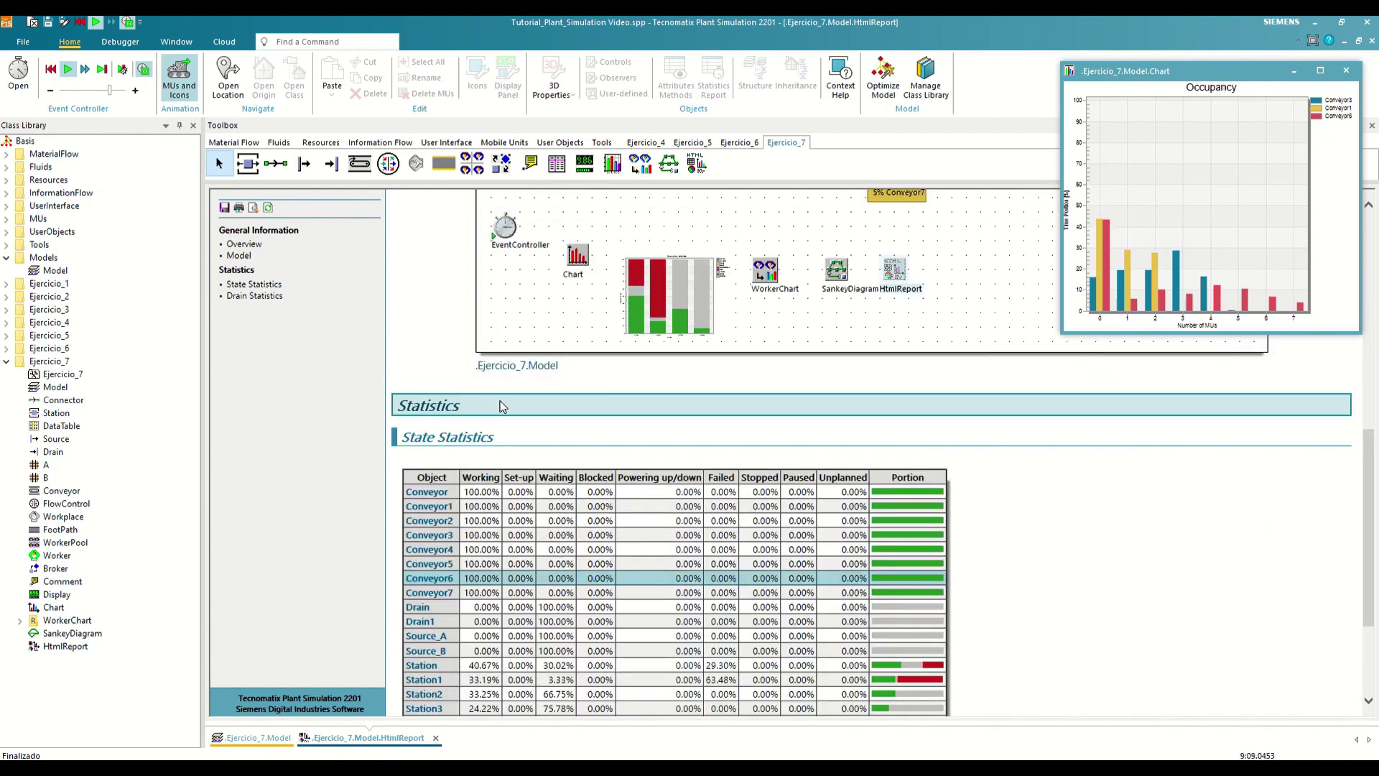
scroll(501, 408, up, 6)
scroll(502, 408, up, 4)
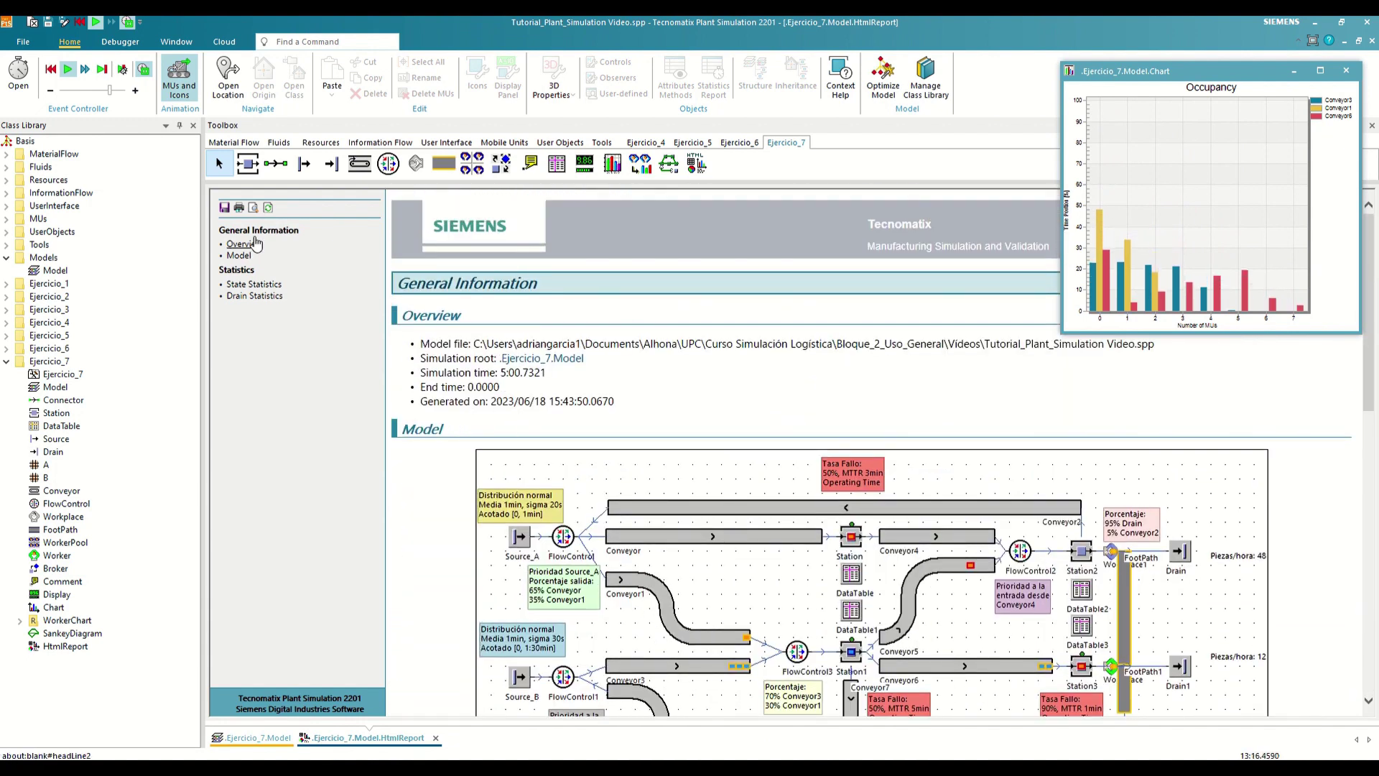
click(239, 208)
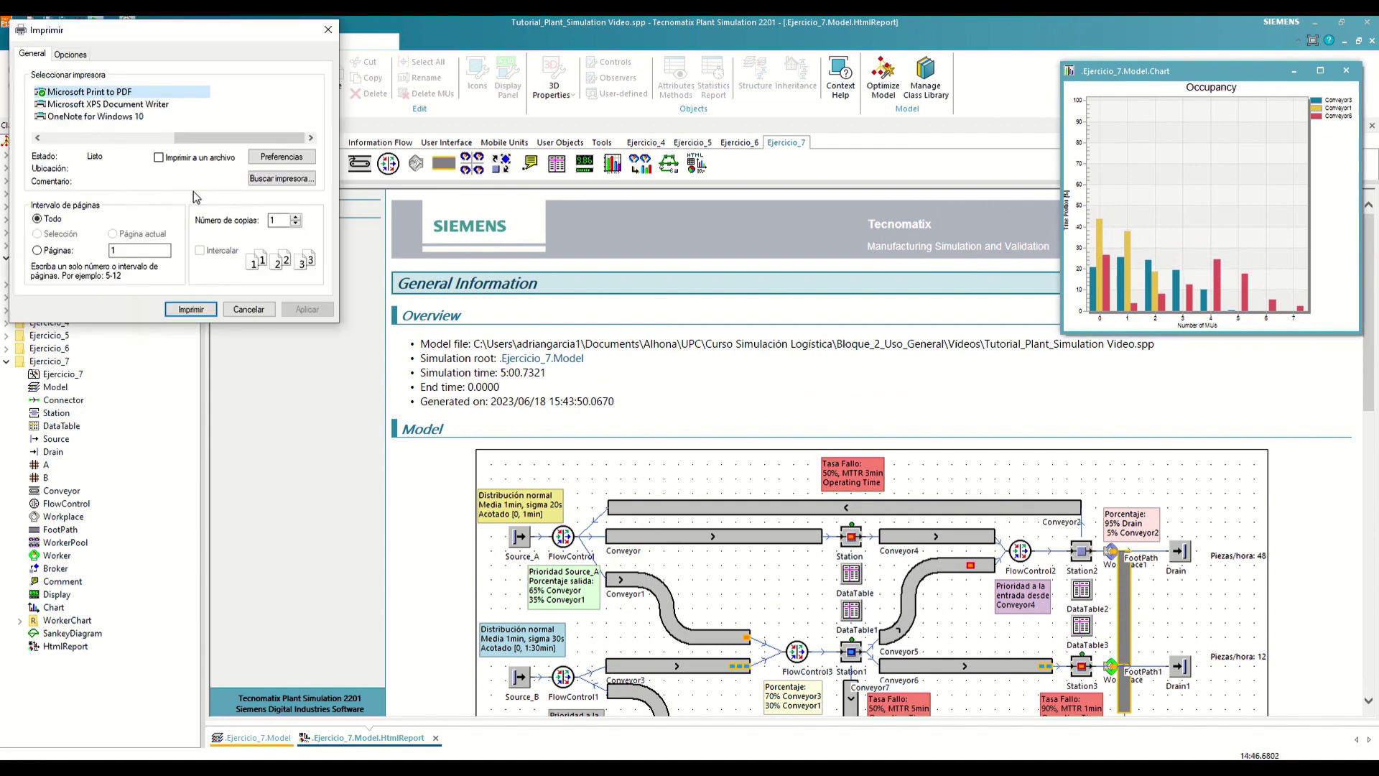
click(249, 309)
Reopen the HTML report, scroll to its worker and Occupancy charts, then close it
middle_click(396, 744)
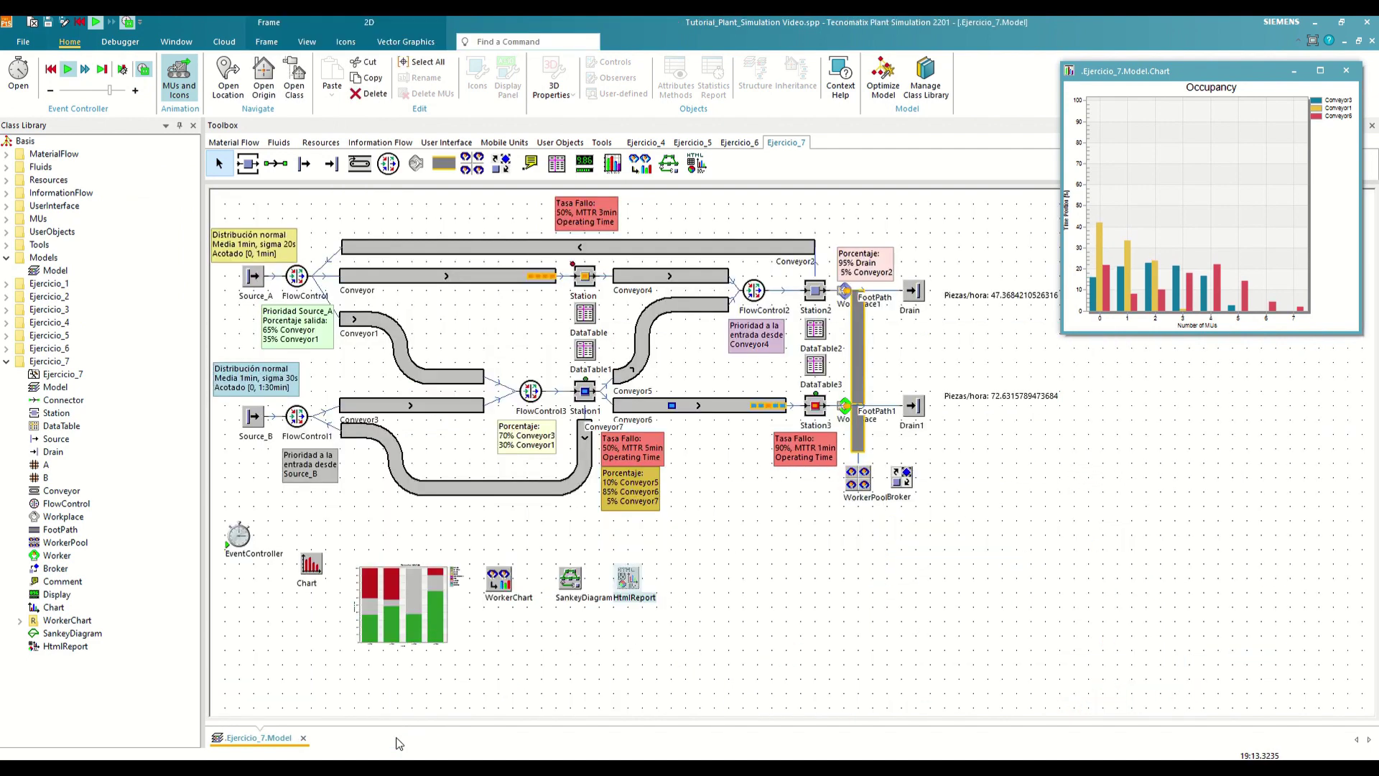
double_click(627, 579)
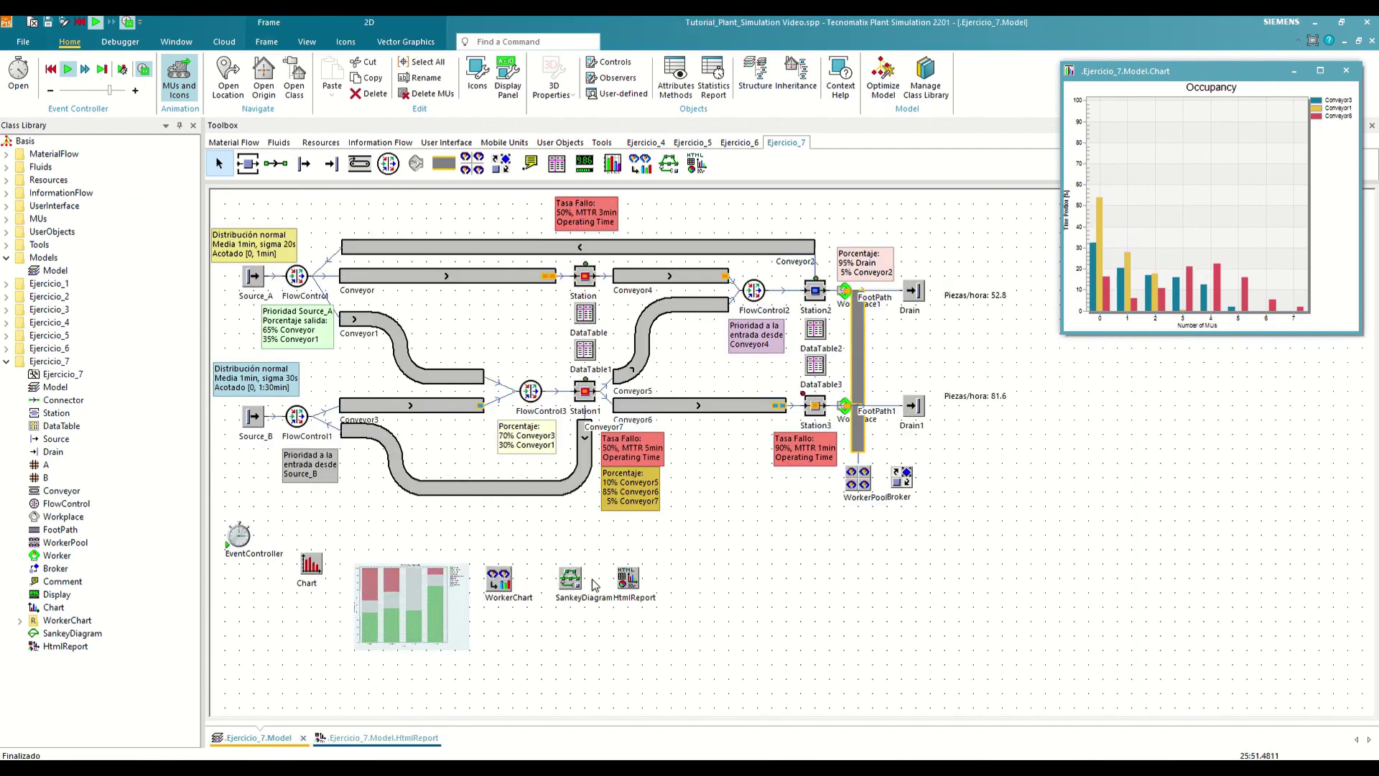
right_click(629, 579)
click(655, 585)
scroll(615, 402, down, 20)
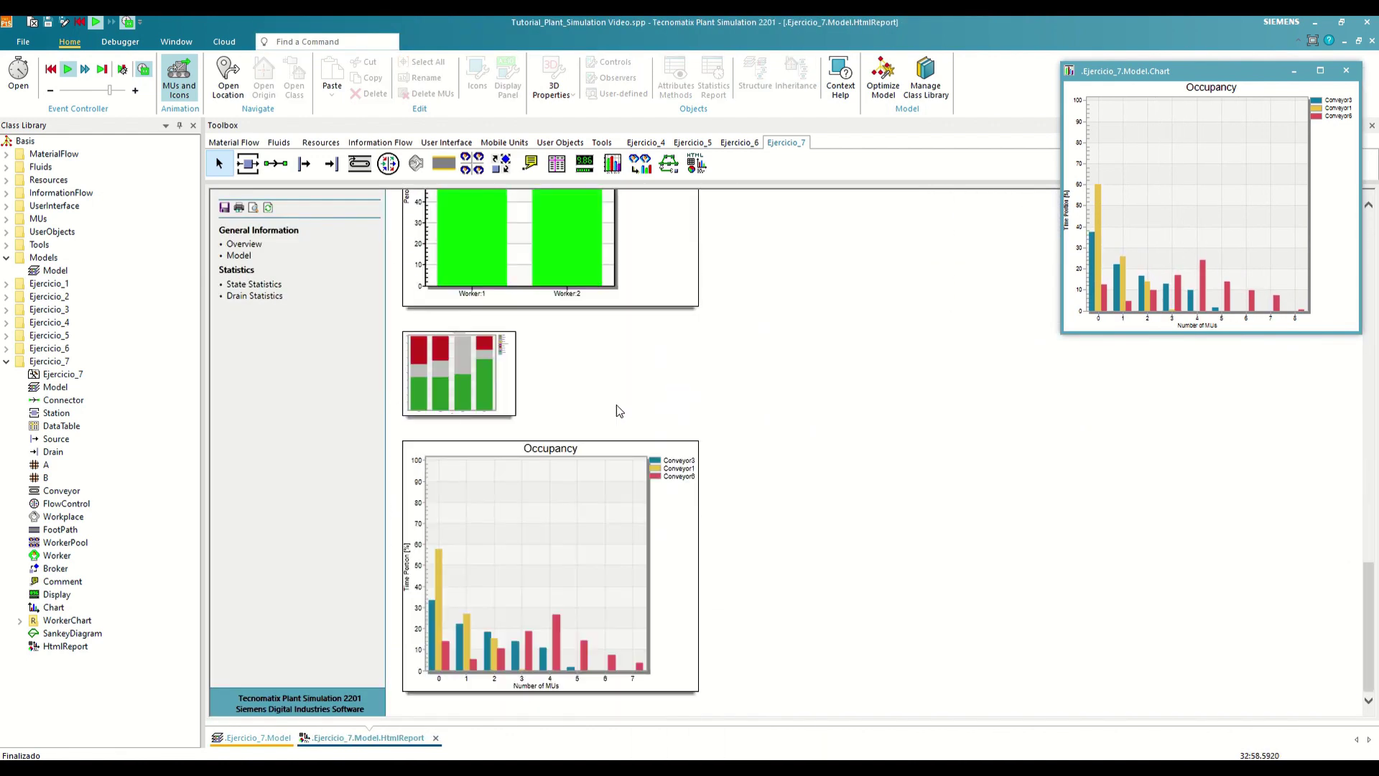
middle_click(411, 740)
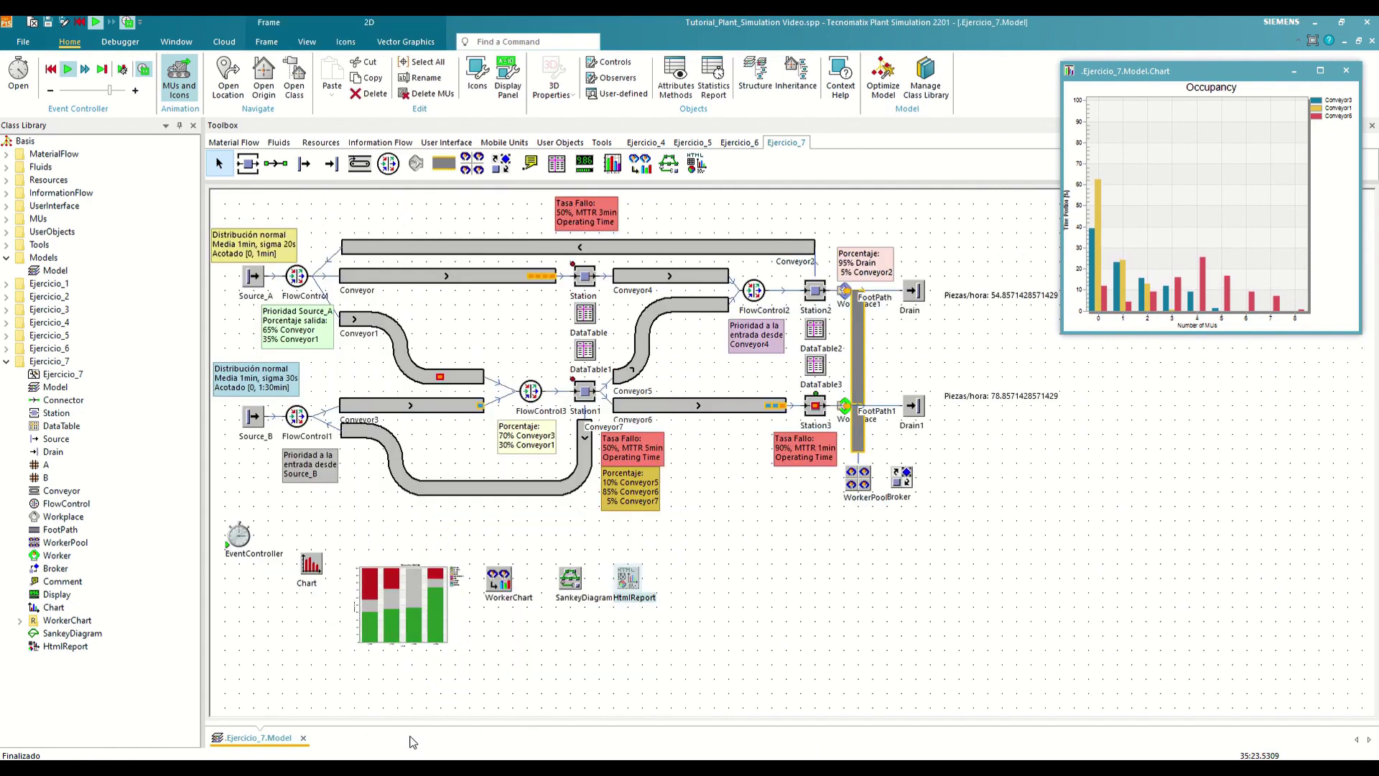
double_click(628, 578)
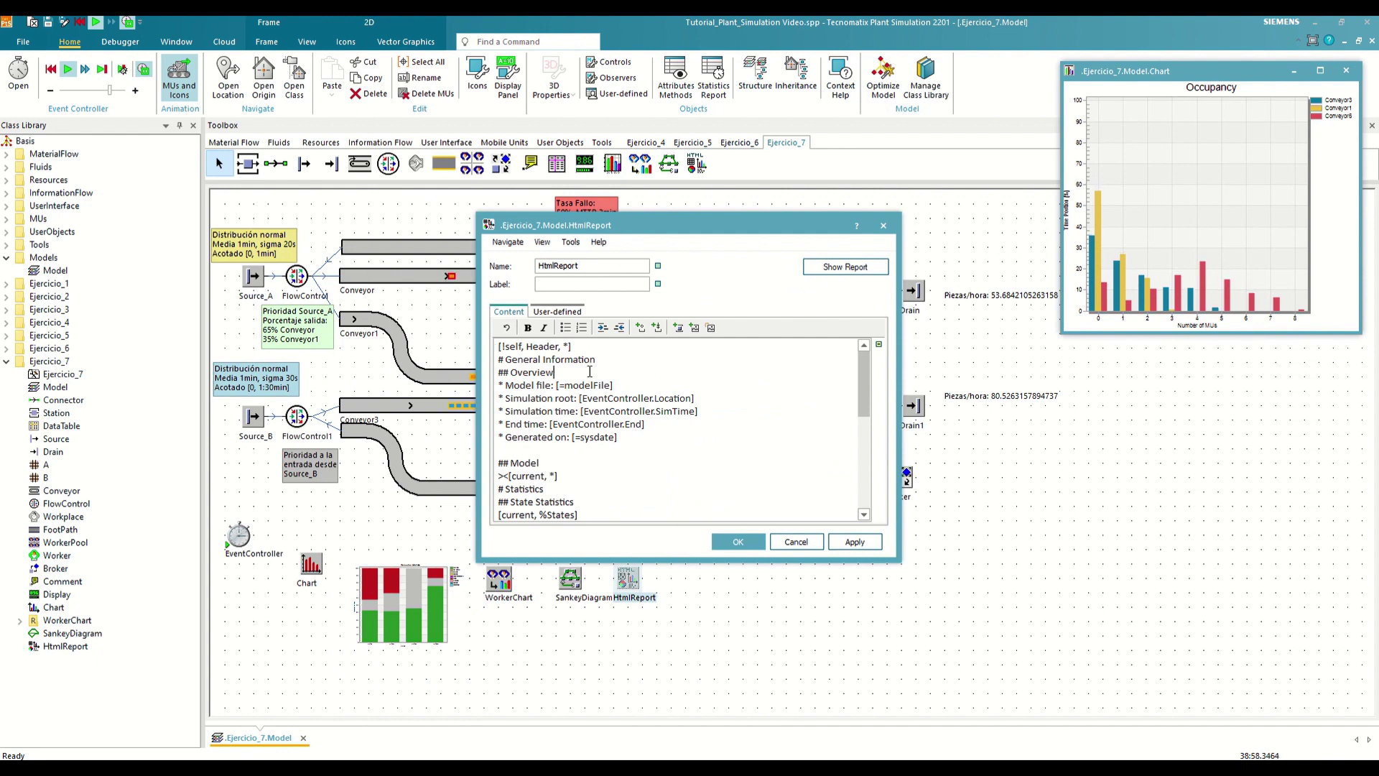
drag(589, 372, 618, 476)
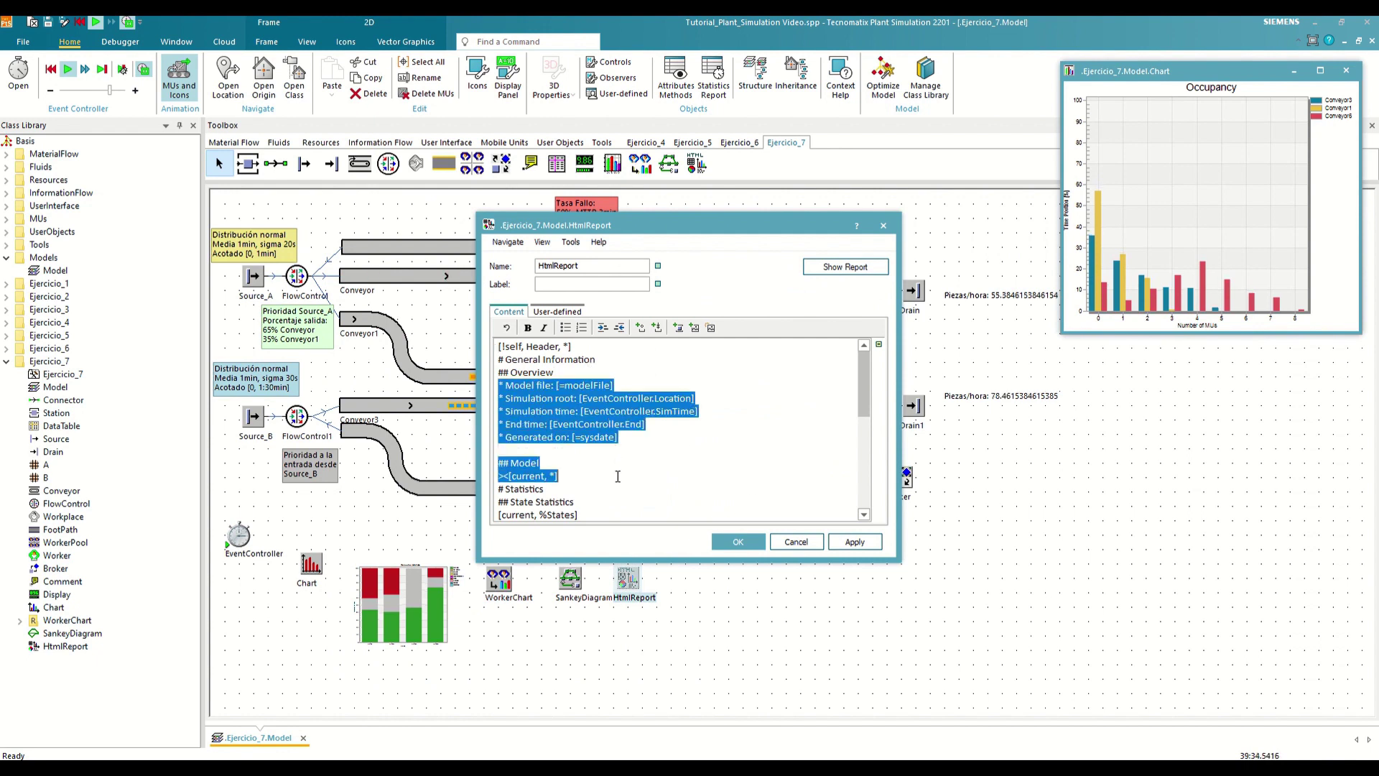
click(617, 423)
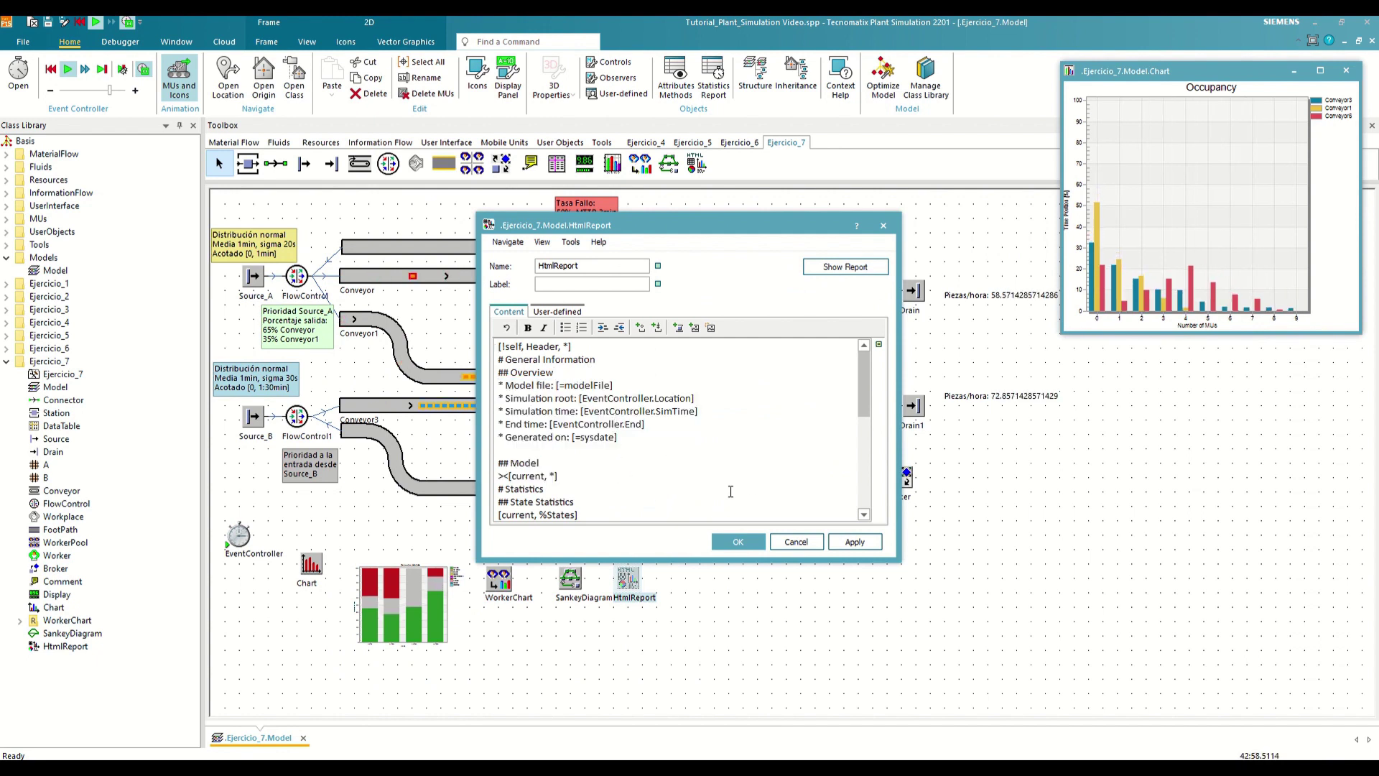
click(796, 542)
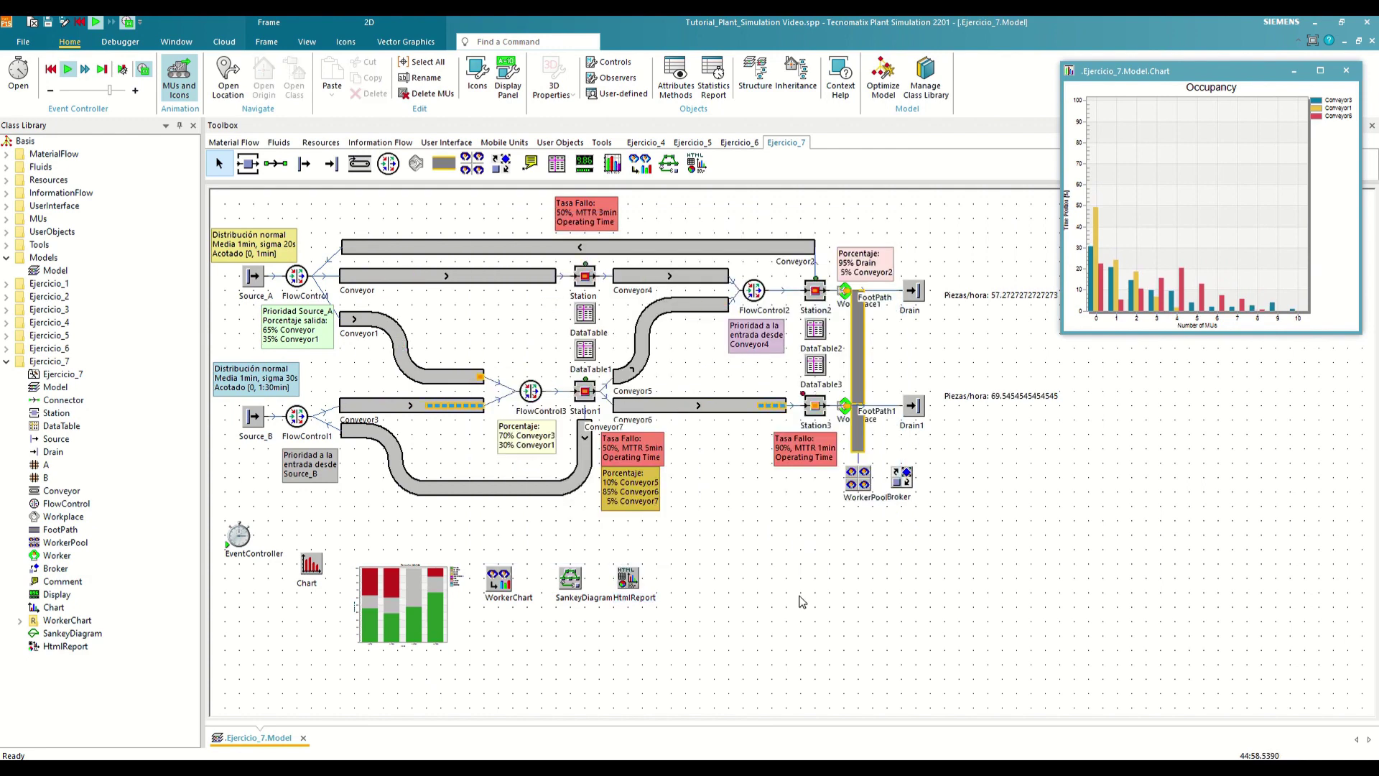